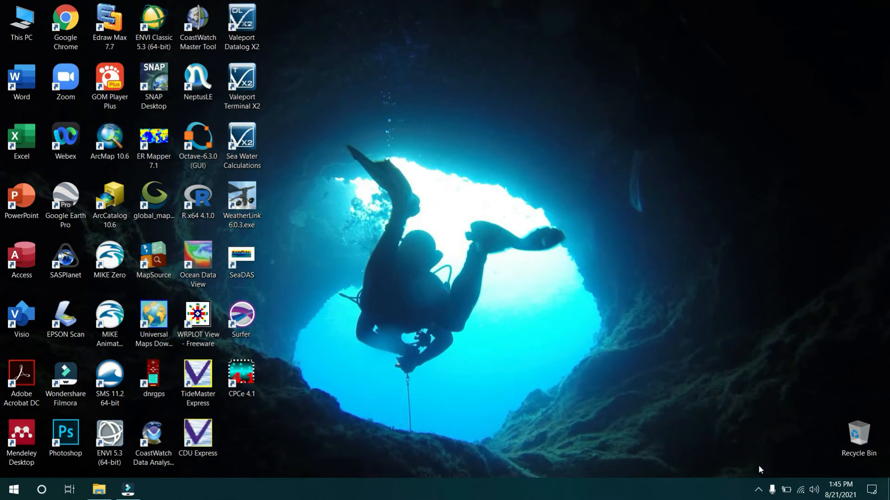
click(757, 488)
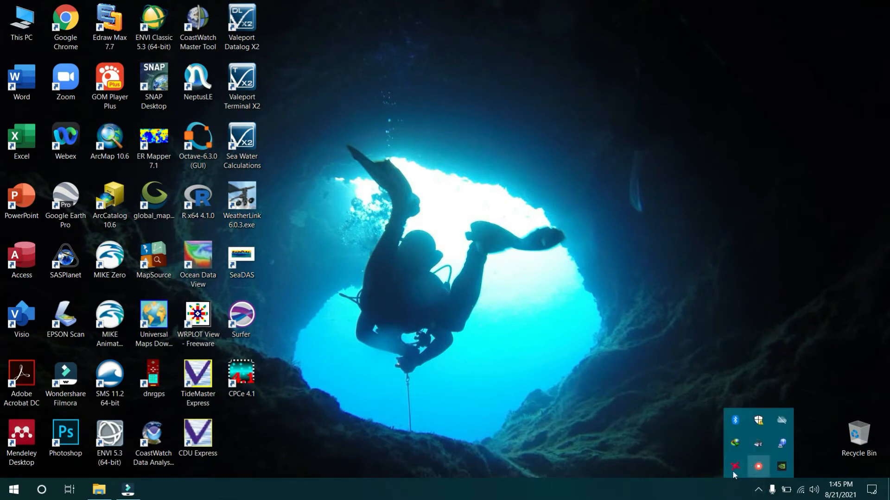
click(668, 434)
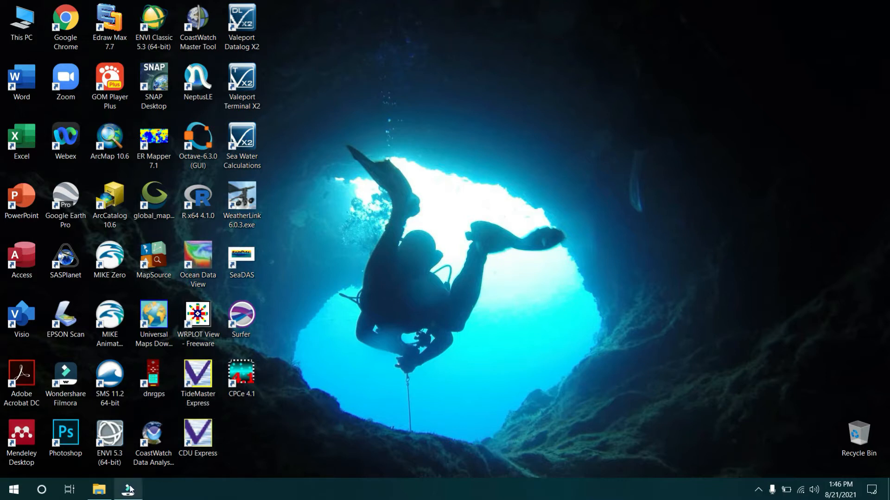
- Open the DataAngin.xls workbook from the MODEL HIDRODINAMIKA folder
click(99, 489)
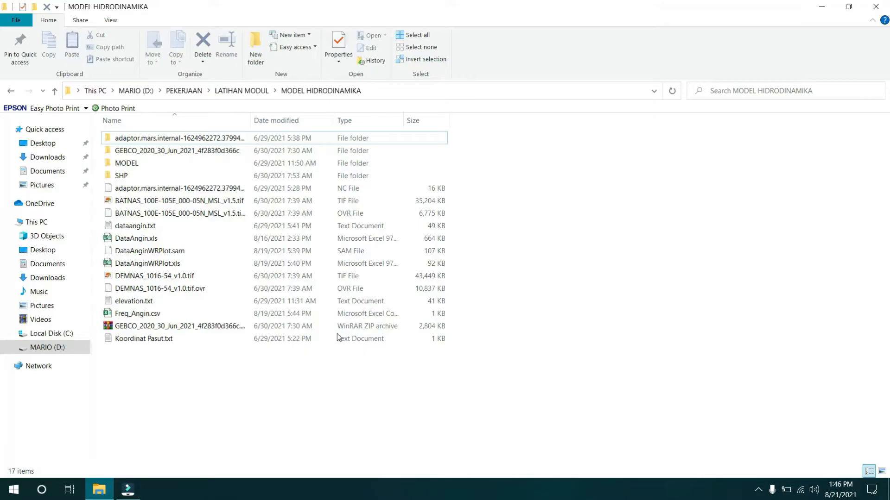
double_click(135, 238)
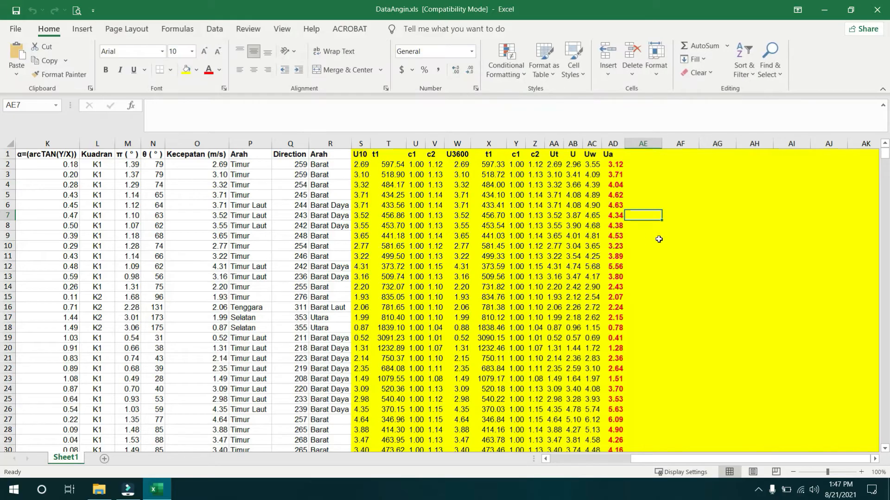
click(682, 177)
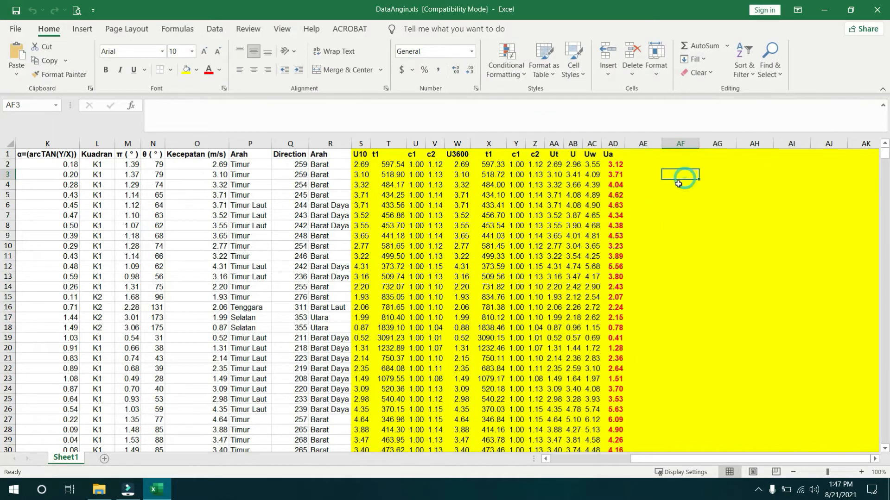
click(359, 222)
drag(97, 184, 649, 318)
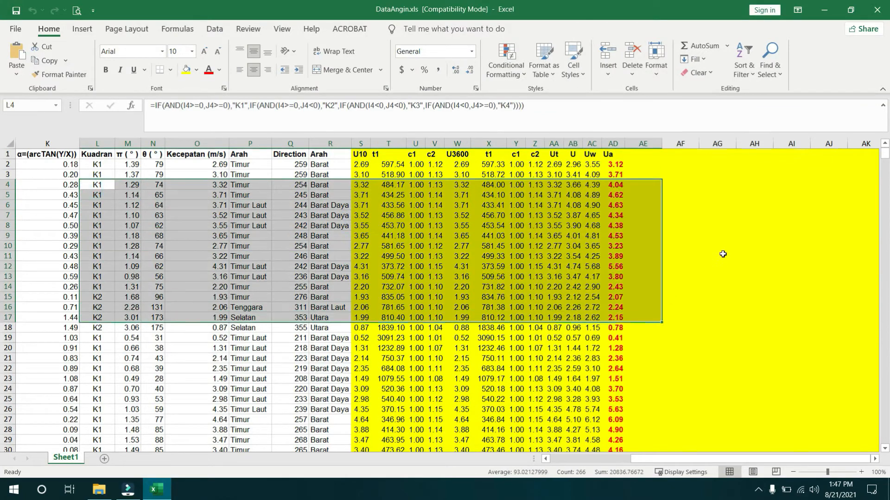
click(722, 254)
- Minimize the workbook and folder windows, then launch WRPLOT View from the desktop and dismiss its About window
click(825, 11)
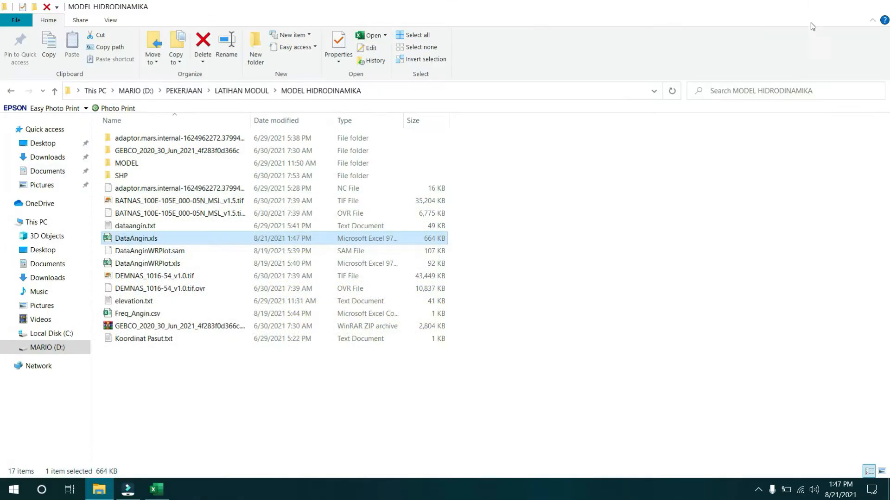
click(819, 8)
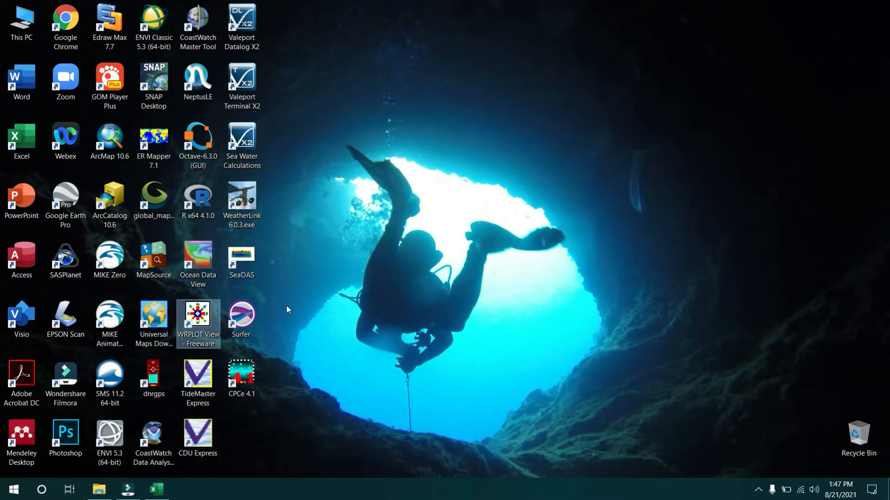
double_click(116, 257)
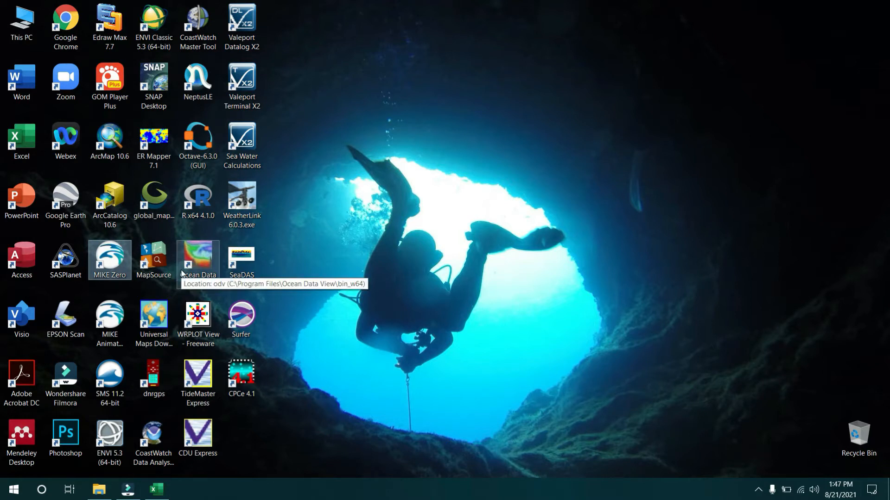
double_click(198, 317)
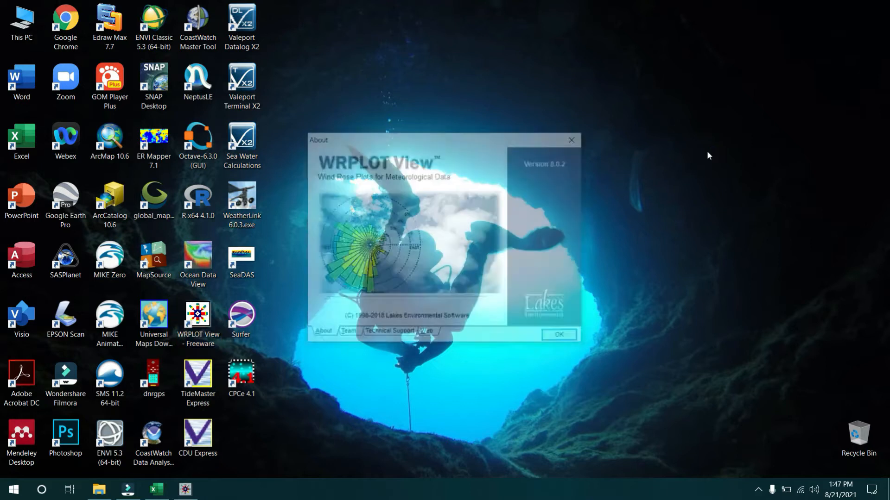
click(562, 335)
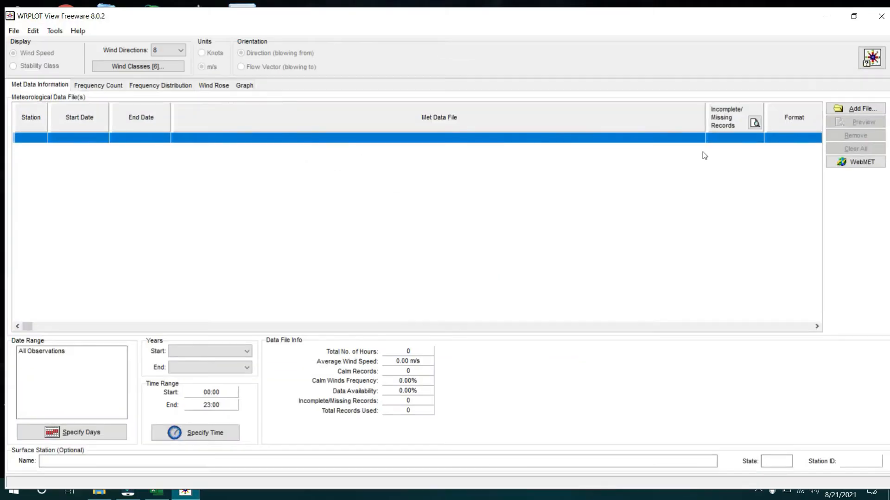
drag(705, 23, 604, 4)
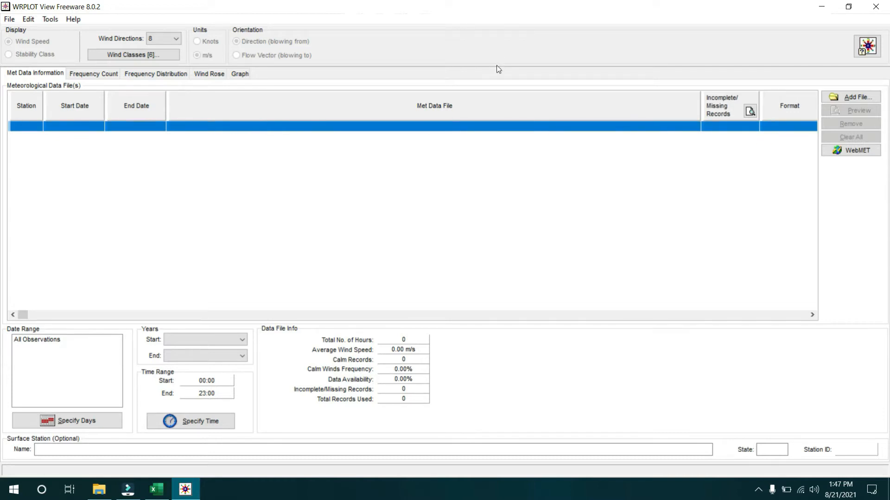
- Switch to the DataAngin.xls workbook in Excel
click(156, 489)
click(678, 202)
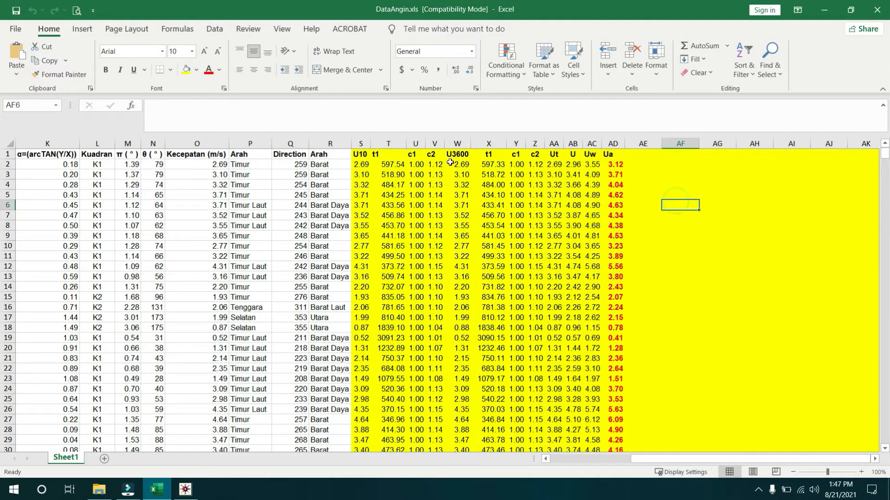
click(17, 28)
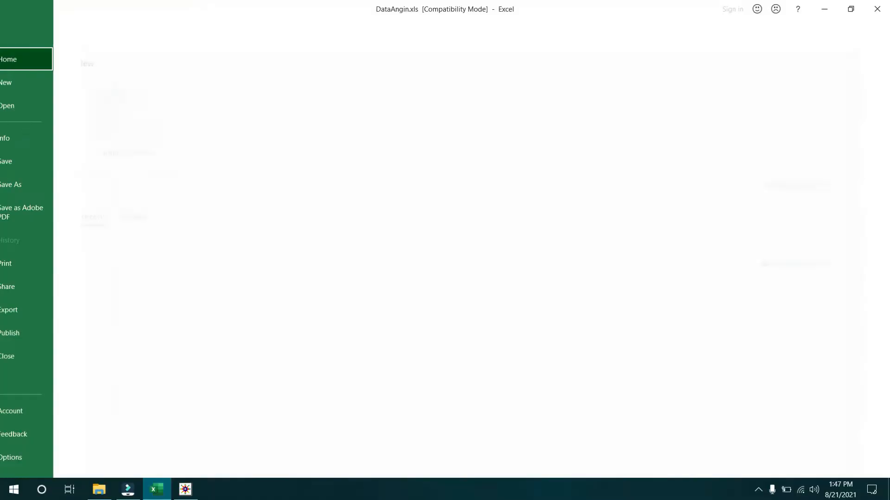
click(38, 83)
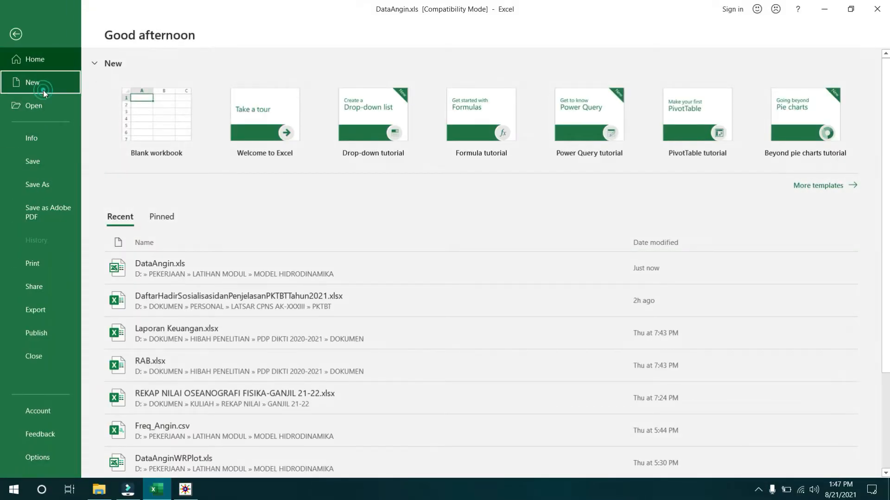
click(27, 35)
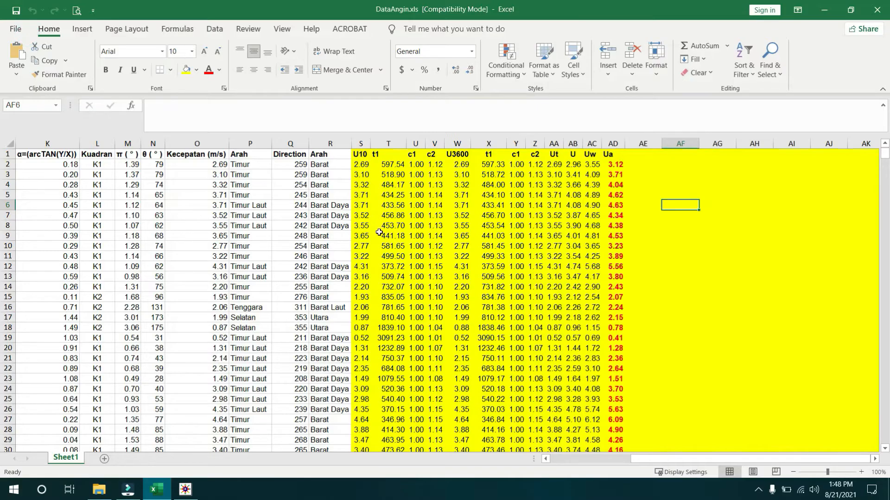
- Create a blank workbook and save it as Excel 97-2003 file DataAnginWRPlot.xls in MODEL HIDRODINAMIKA, replacing the existing file
key(ctrl+n)
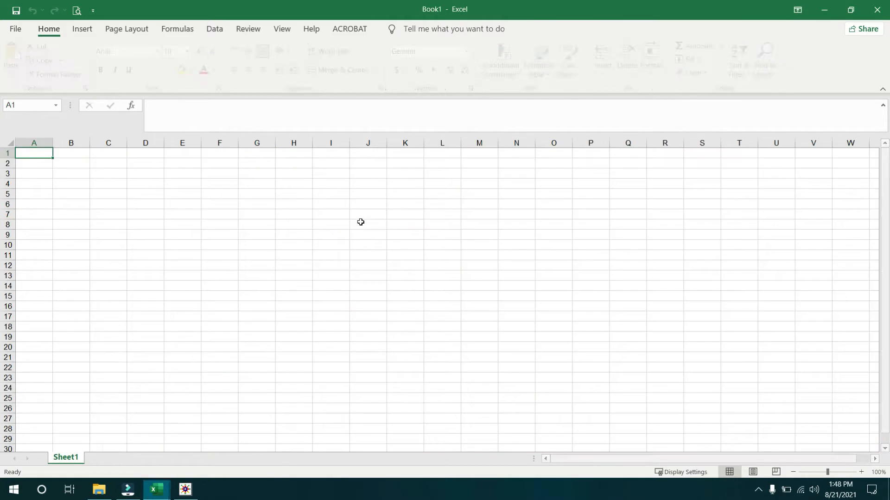
key(ctrl+s)
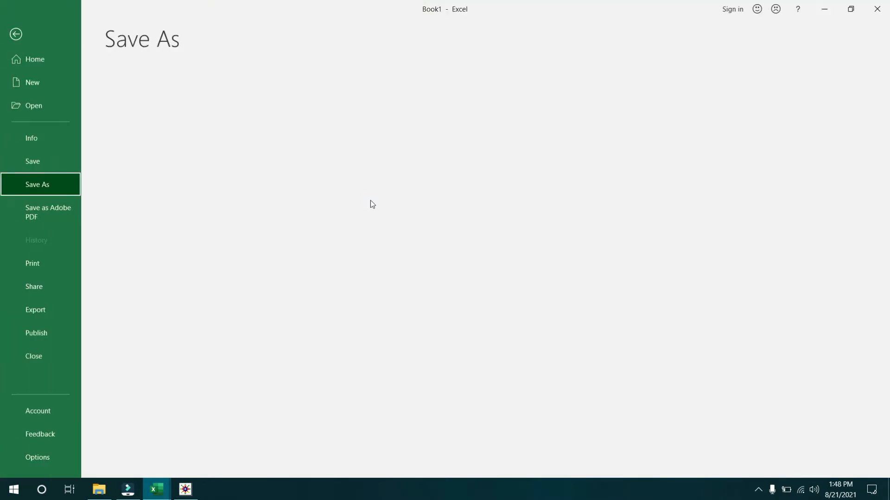
click(397, 141)
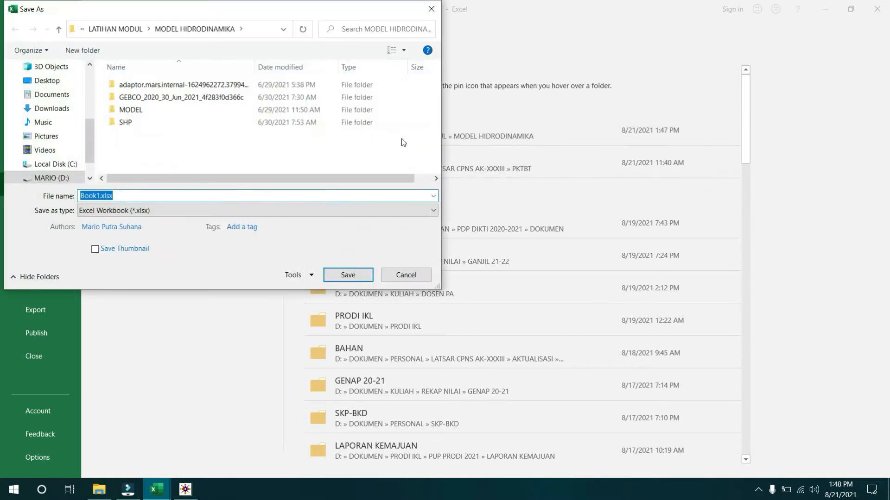
click(156, 211)
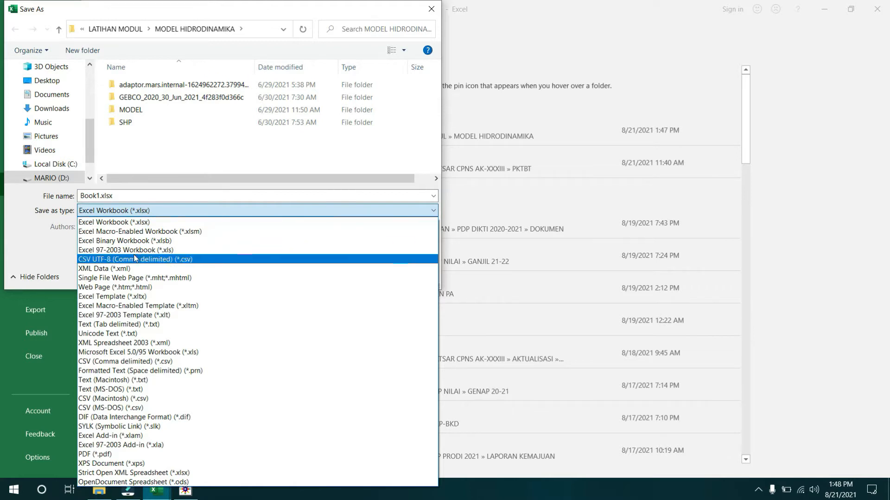
click(147, 250)
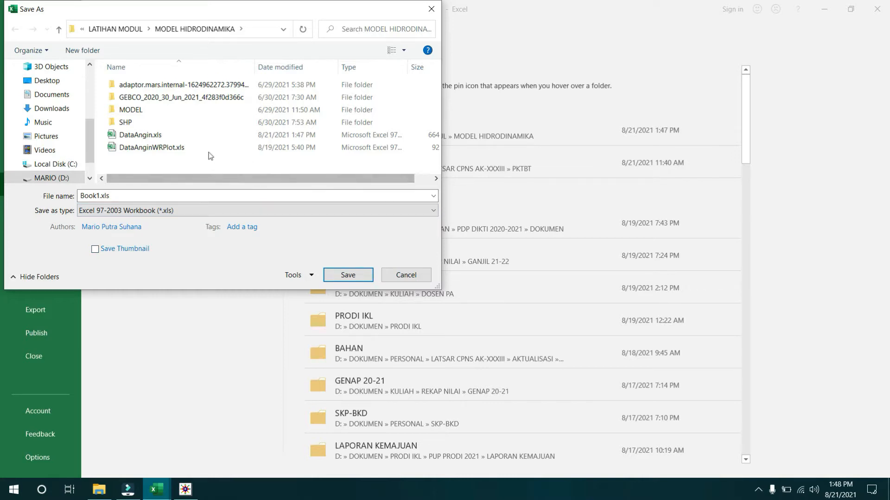
click(171, 145)
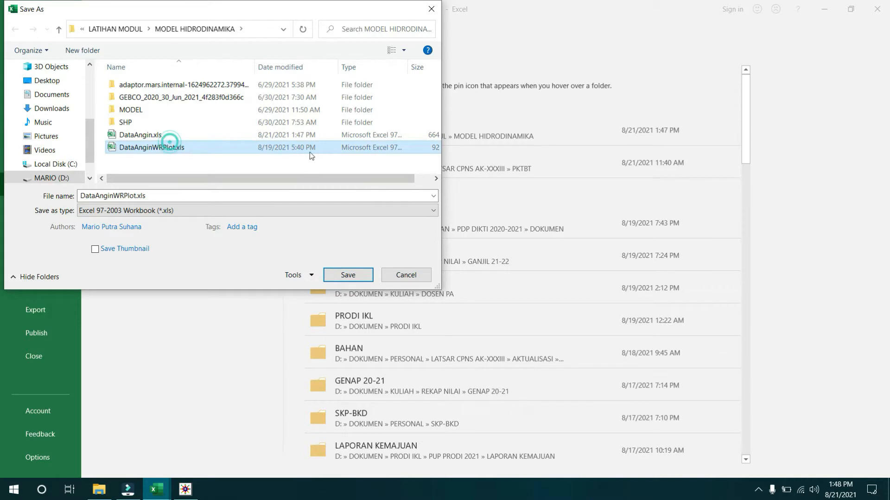
click(359, 277)
click(470, 247)
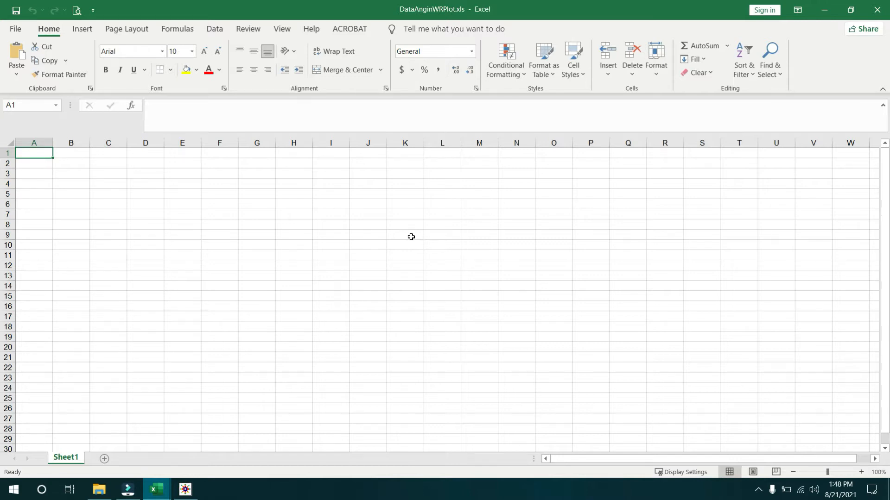
click(8, 153)
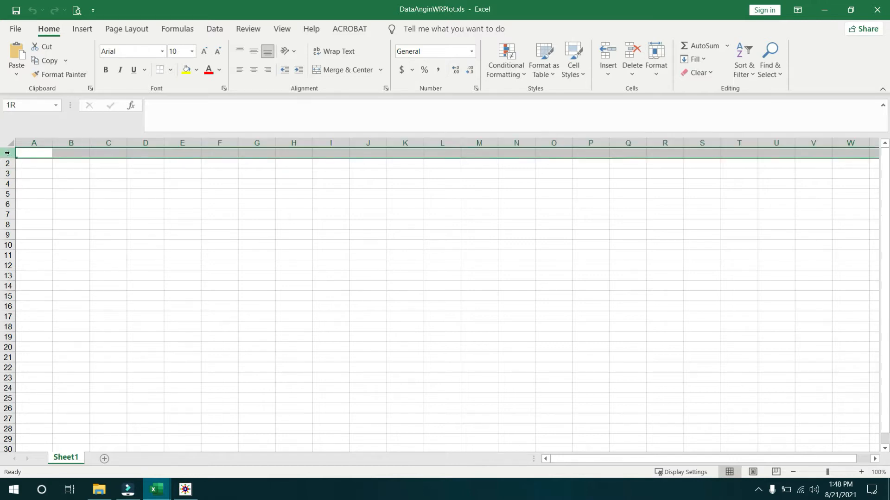
click(417, 346)
click(32, 159)
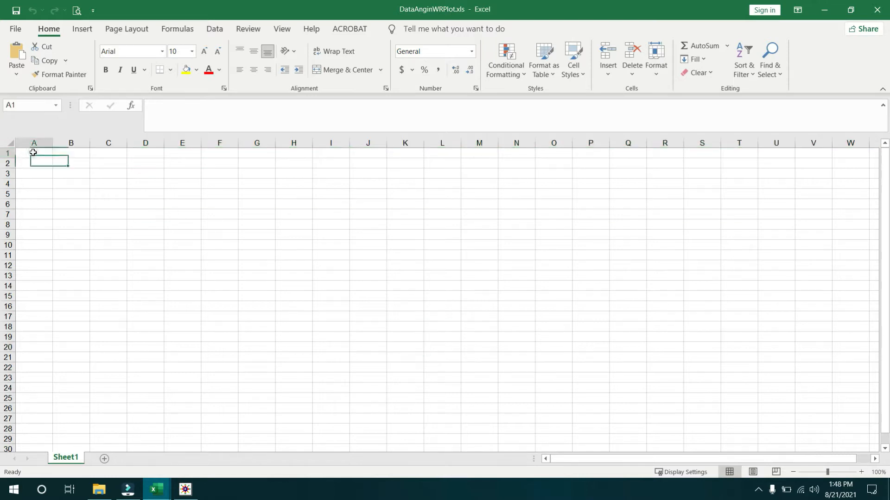
click(425, 234)
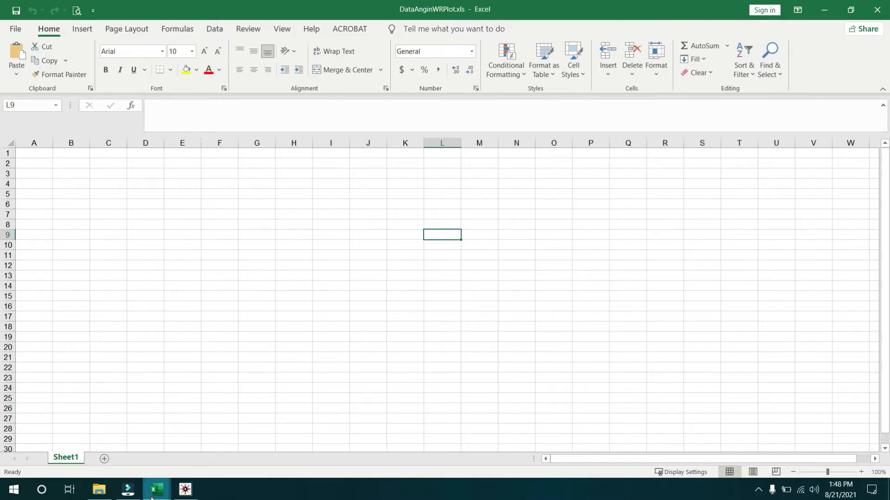
- Switch to DataAngin.xls and review the year, month, date, hour, direction and wind speed column headers in row 1
mouse_move(156, 489)
click(113, 456)
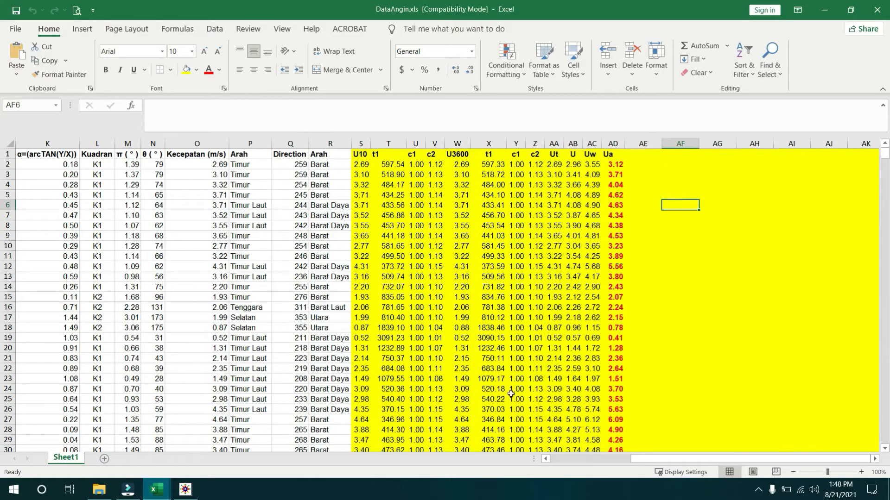
click(609, 459)
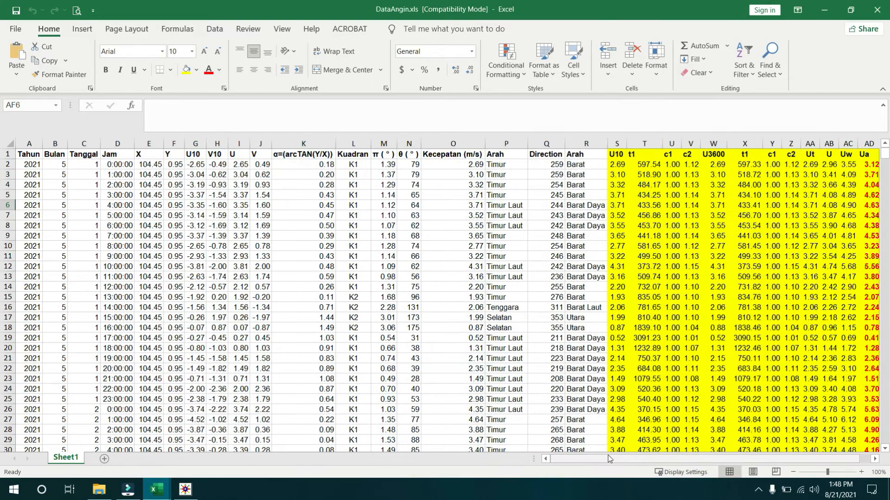
click(32, 156)
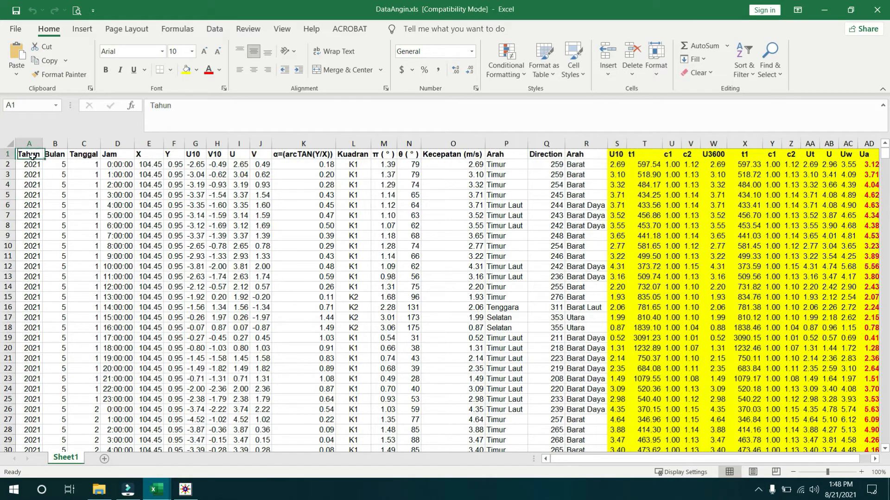
click(60, 157)
click(86, 155)
click(108, 156)
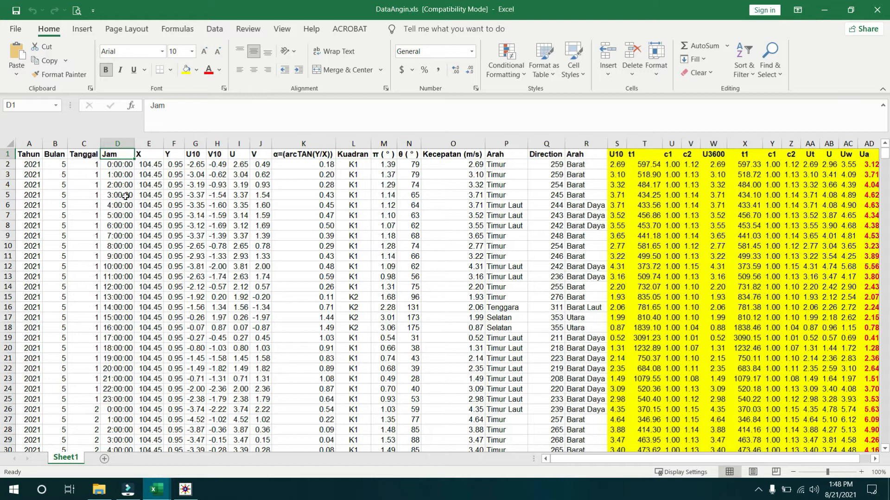
drag(415, 157, 447, 156)
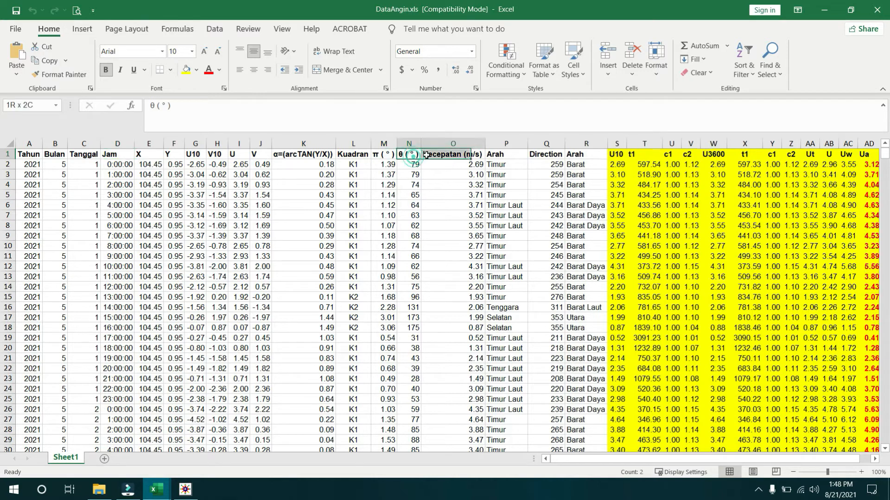
click(375, 295)
- Copy the headers Tahun, Bulan, Tanggal and Jam from DataAngin.xls and paste them as values into DataAnginWRPlot.xls starting at A1
drag(25, 155, 104, 147)
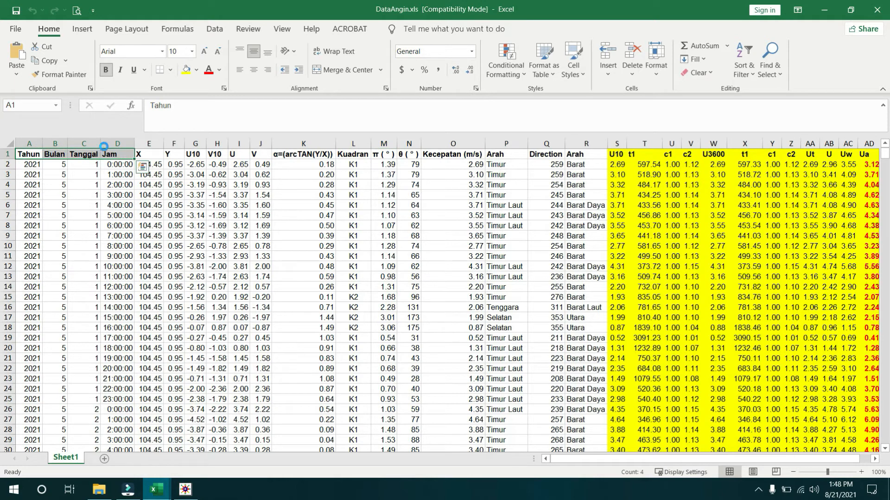
key(ctrl+c)
key(ctrl+Tab)
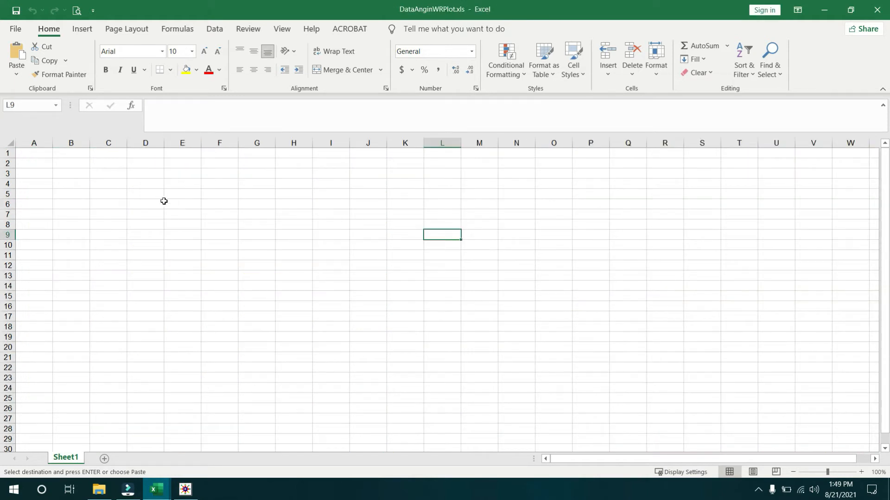
click(38, 153)
right_click(40, 154)
click(81, 217)
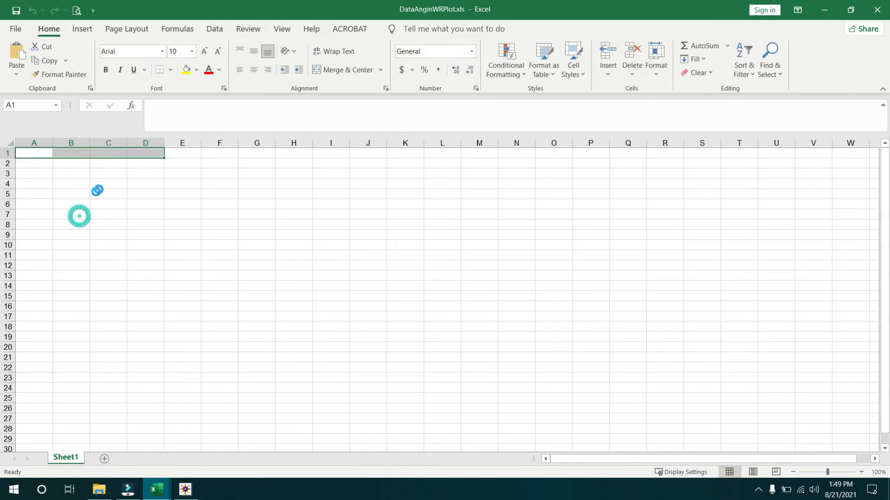
click(184, 153)
key(ctrl+Tab)
key(ctrl+Tab)
click(148, 154)
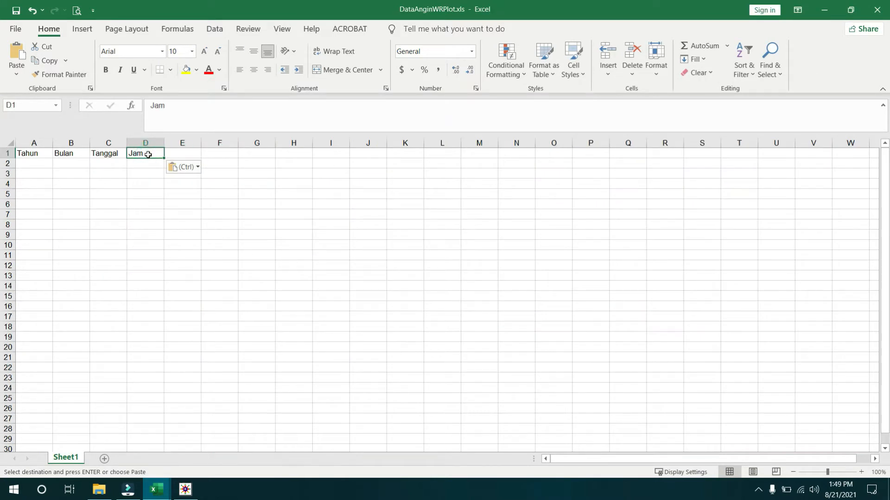
- Copy the headers θ ( ° ) and Kecepatan (m/s) from DataAngin.xls and paste them as values into DataAnginWRPlot.xls starting at E1
click(109, 152)
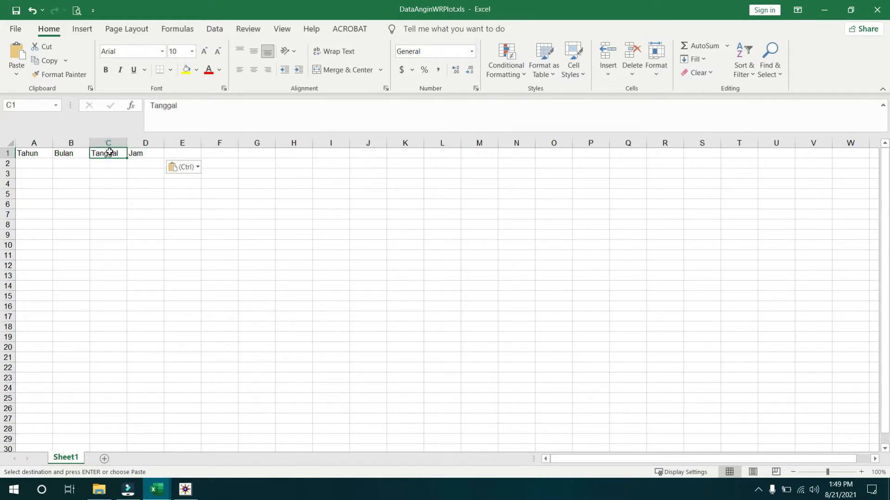
key(Right)
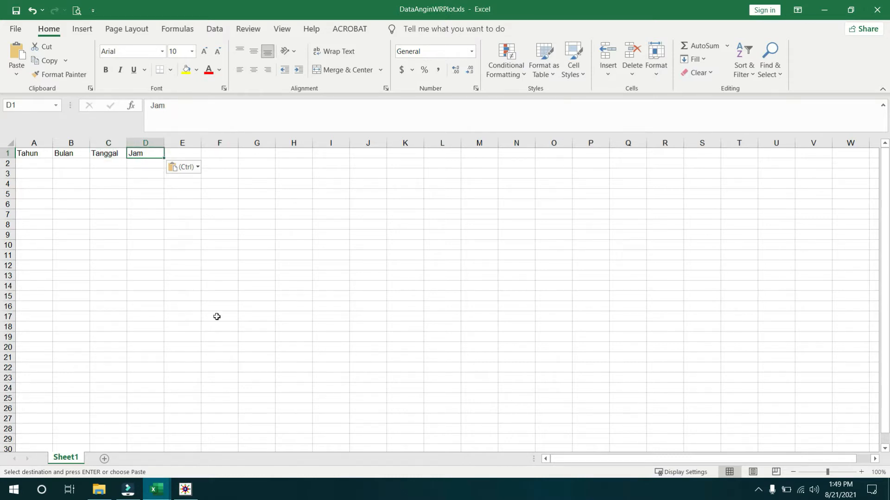
click(182, 152)
right_click(181, 153)
click(224, 214)
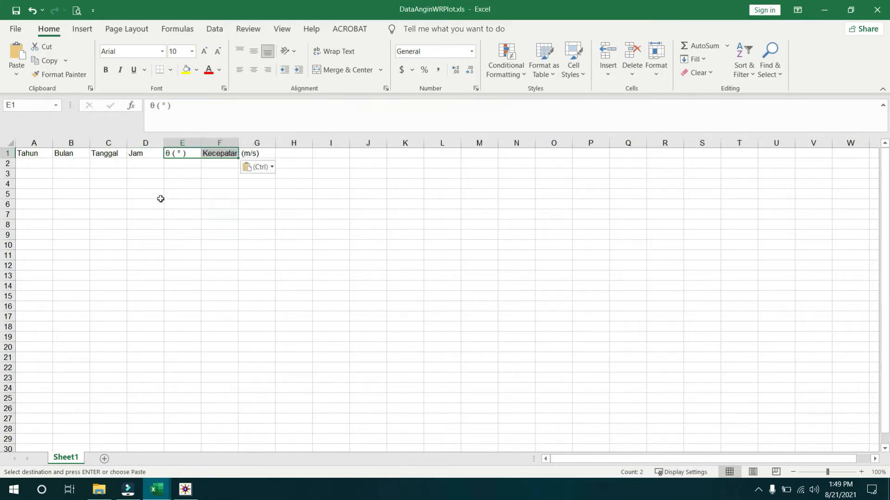
drag(160, 196, 159, 204)
- Copy all Tahun, Bulan and Tanggal data from DataAngin.xls and paste it as values into DataAnginWRPlot.xls starting at A2
key(alt+Tab)
drag(30, 165, 86, 162)
key(ctrl+shift+Down)
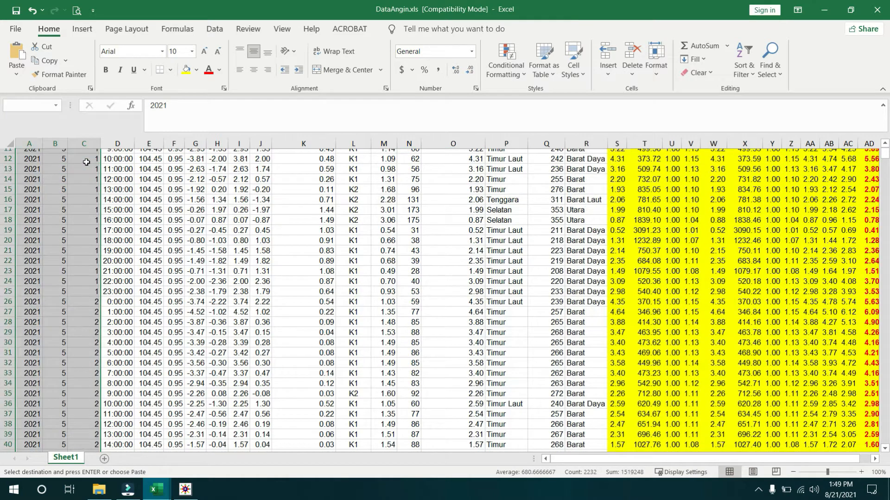
key(alt+Tab)
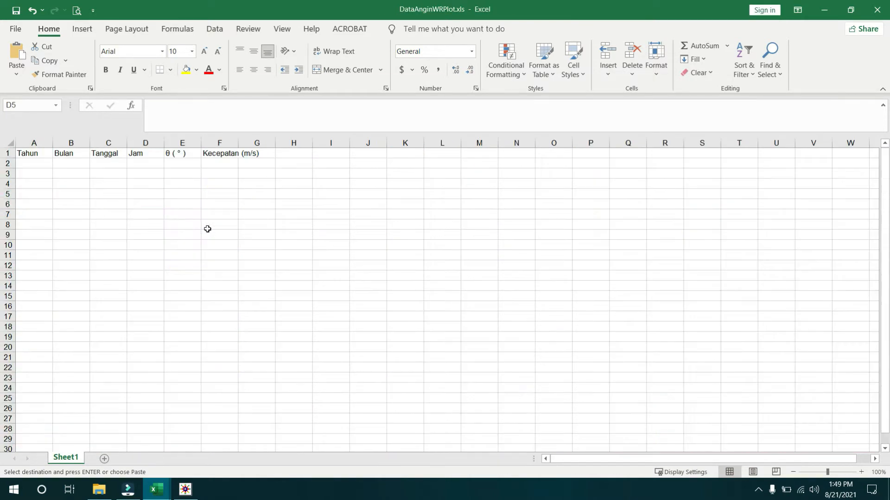
right_click(40, 167)
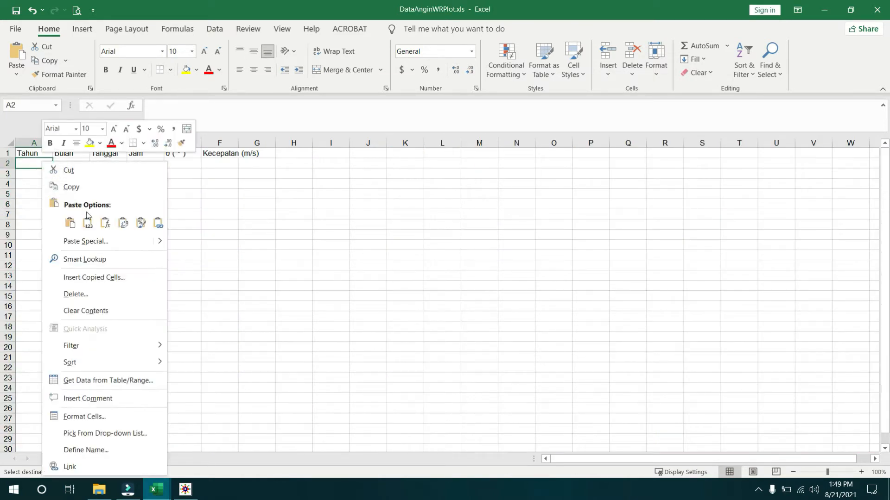
click(88, 219)
click(185, 210)
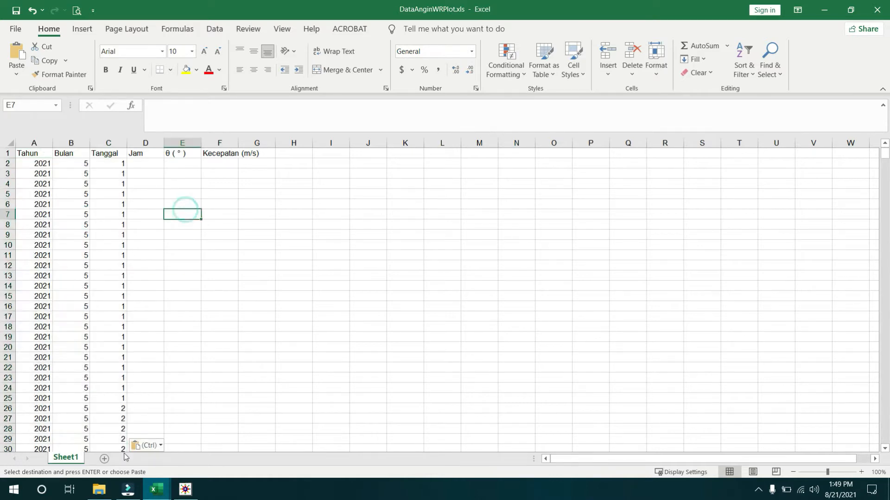
- Copy all θ ( ° ) and Kecepatan (m/s) data from DataAngin.xls and paste it as values into DataAnginWRPlot.xls starting at E2
key(alt+Tab)
scroll(397, 209, up, 6)
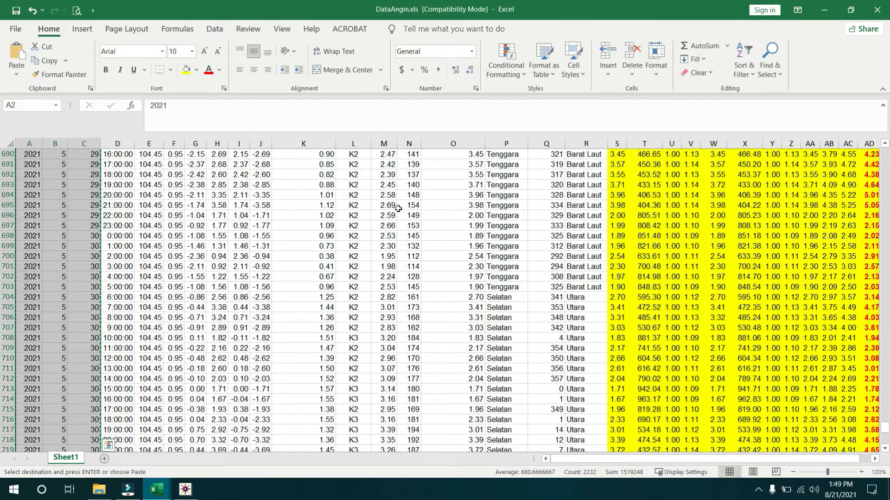
key(ctrl+Home)
key(Right)
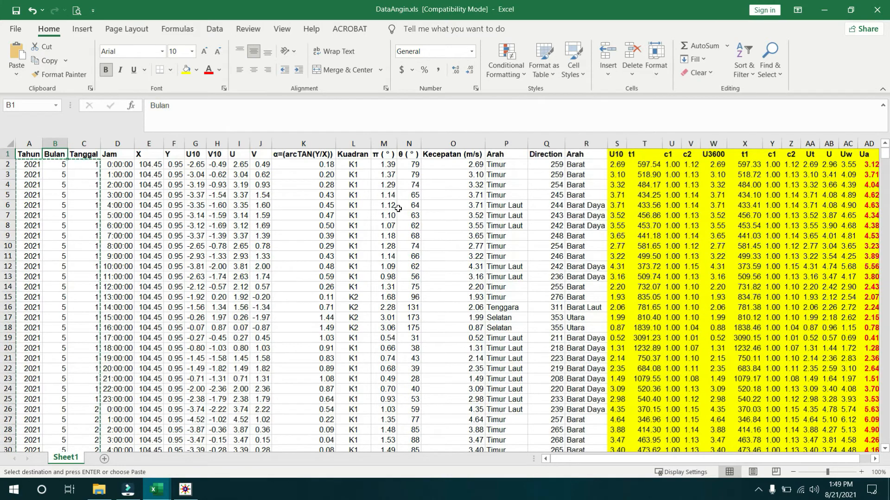
click(409, 165)
shift+click(454, 163)
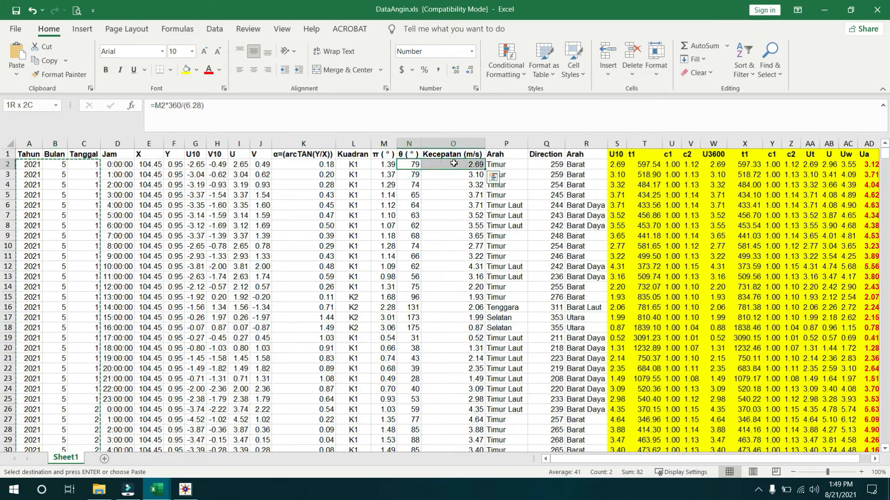
key(ctrl+shift+Down)
key(ctrl+c)
key(ctrl+Home)
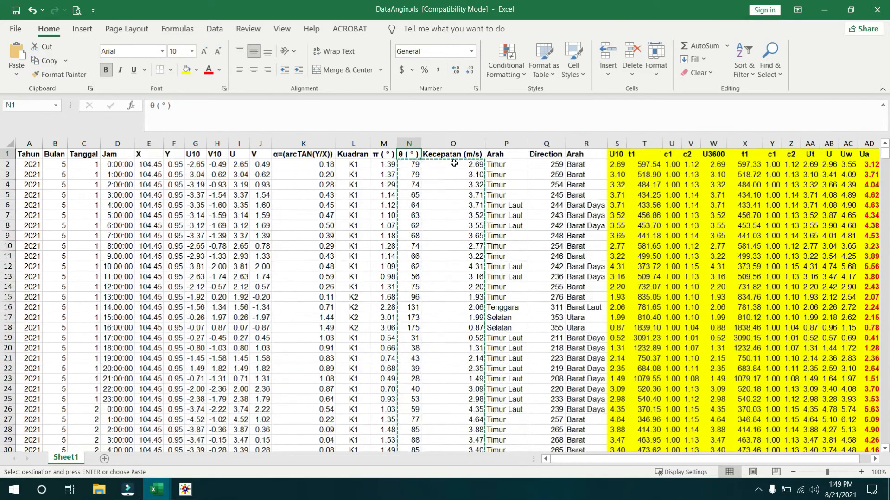
key(alt+Tab)
right_click(190, 162)
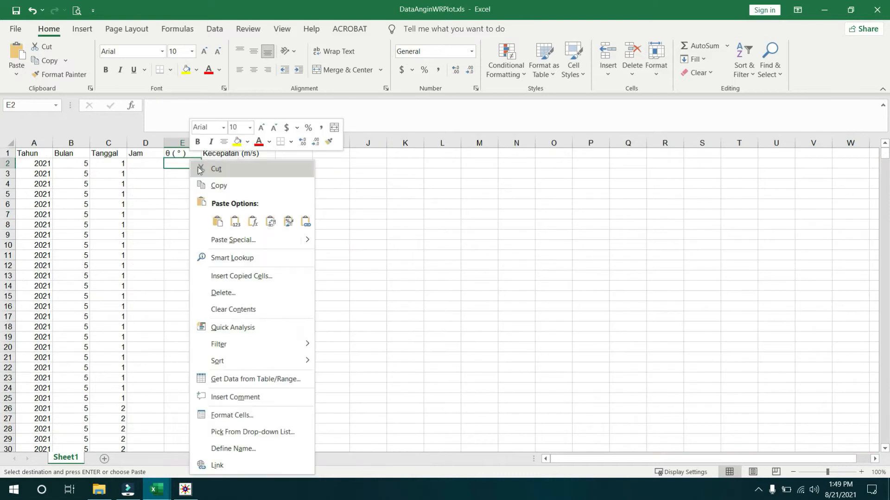
click(235, 222)
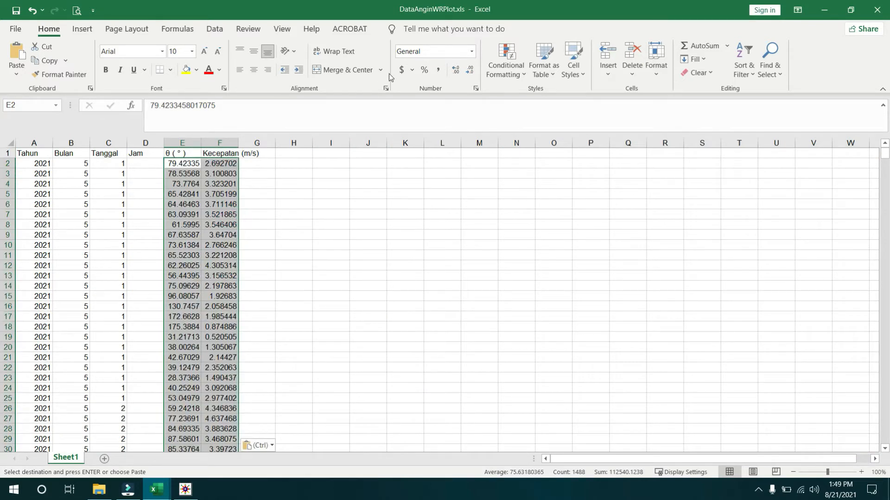
- Format the θ ( ° ) values with no decimals and the Kecepatan (m/s) values with two decimals
click(470, 70)
click(469, 70)
click(469, 70)
click(469, 70)
click(470, 70)
click(218, 163)
key(ctrl+shift+Down)
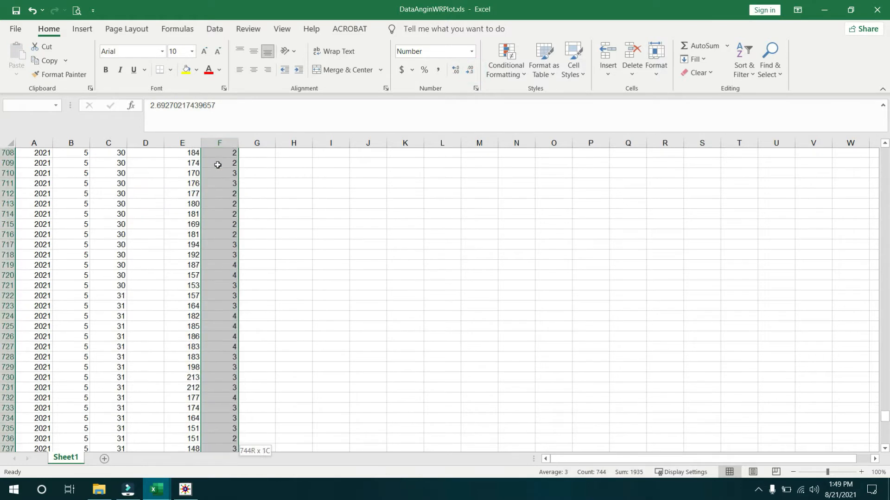
click(455, 70)
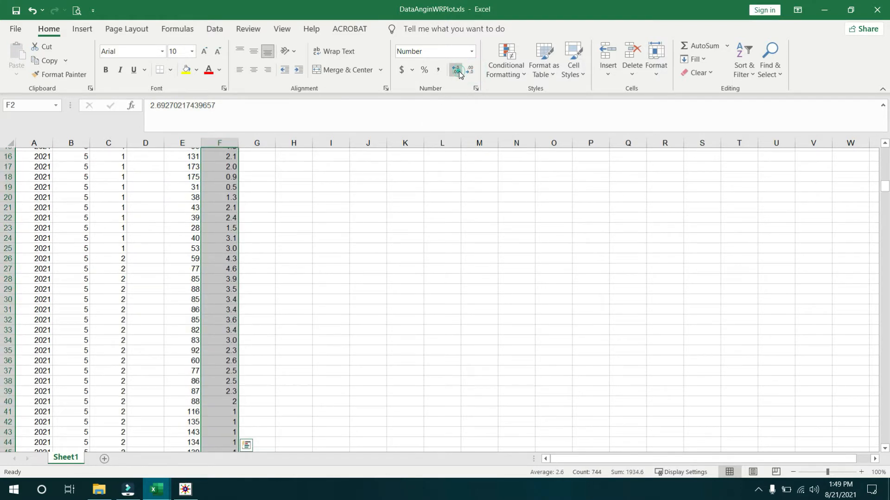
click(455, 70)
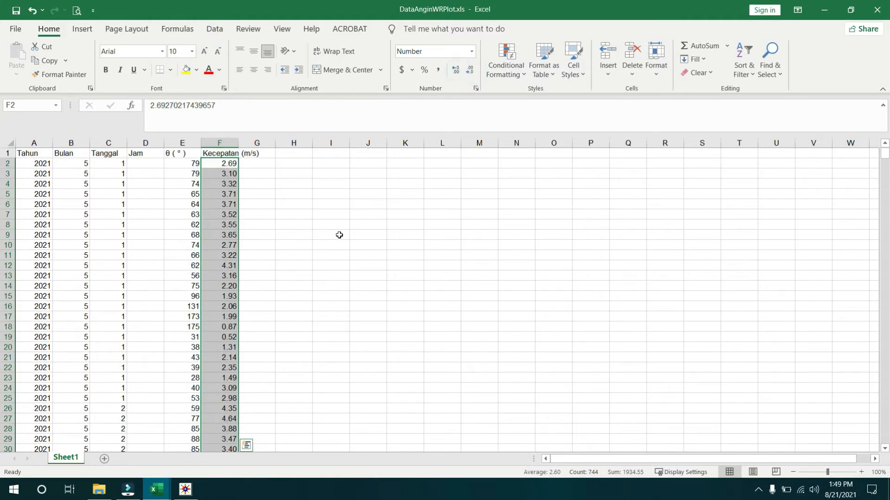
- AutoFit the column widths of the whole sheet
click(10, 142)
click(655, 56)
click(684, 154)
click(497, 264)
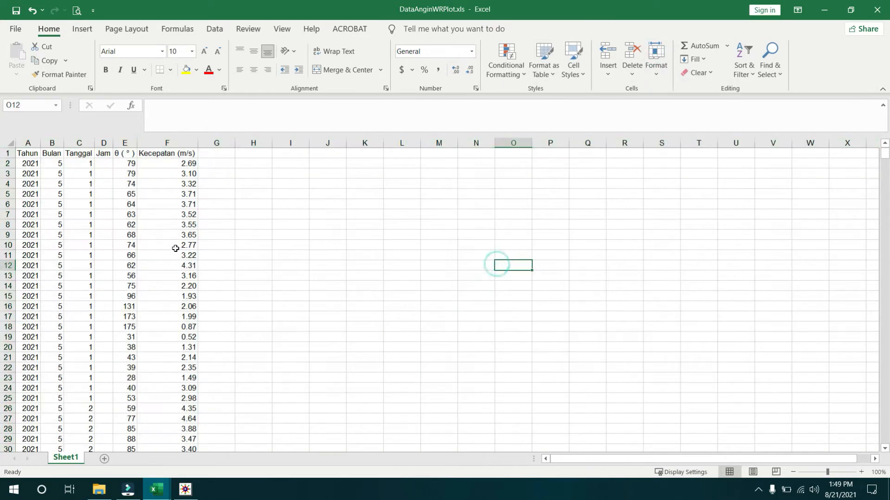
click(102, 176)
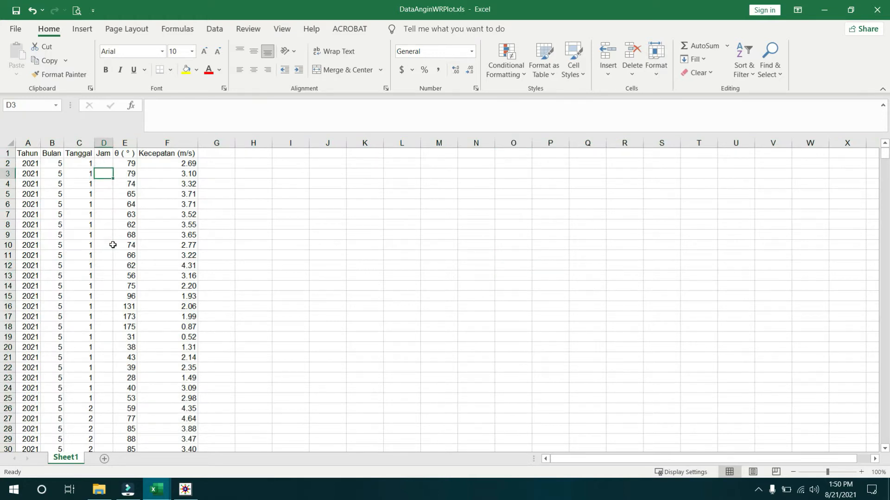
drag(104, 197, 109, 232)
click(201, 232)
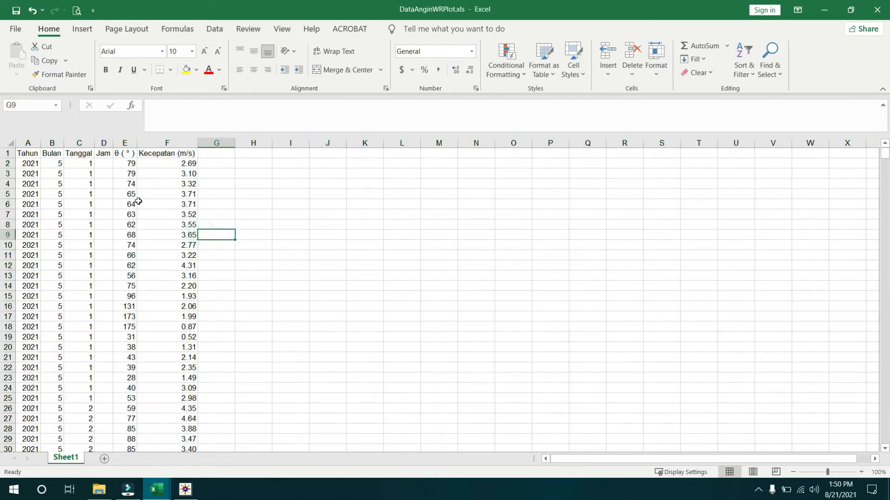
drag(46, 153, 191, 154)
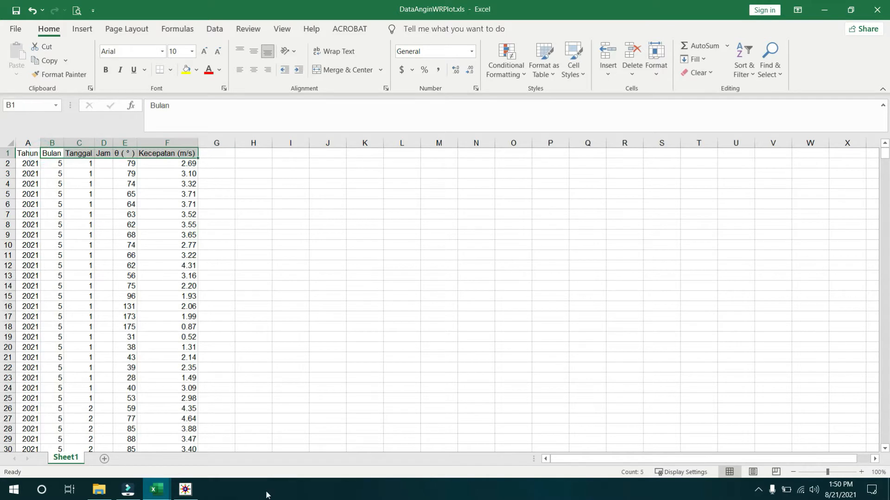
click(253, 319)
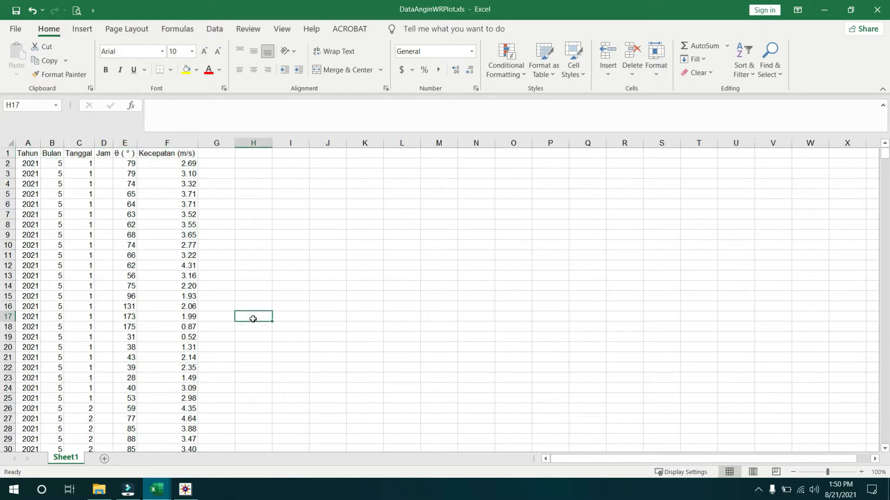
- Try deleting header row 1 from the sheet and undo the deletion
click(8, 154)
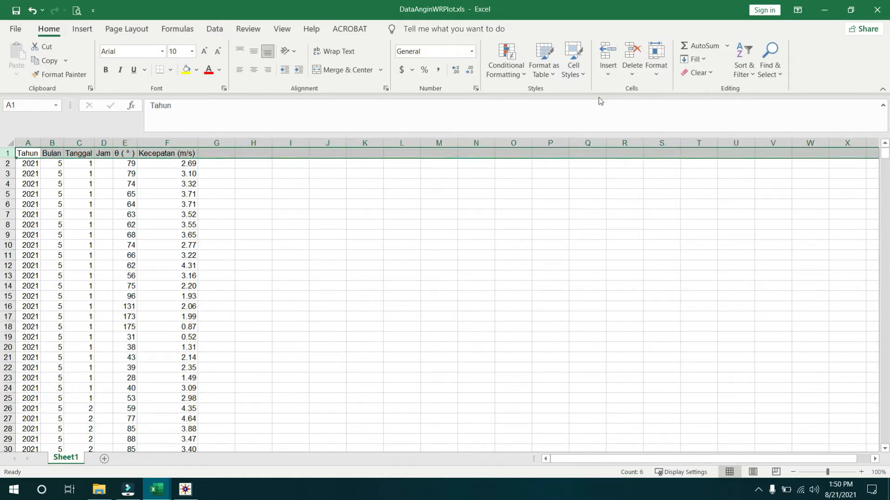
click(636, 52)
click(503, 266)
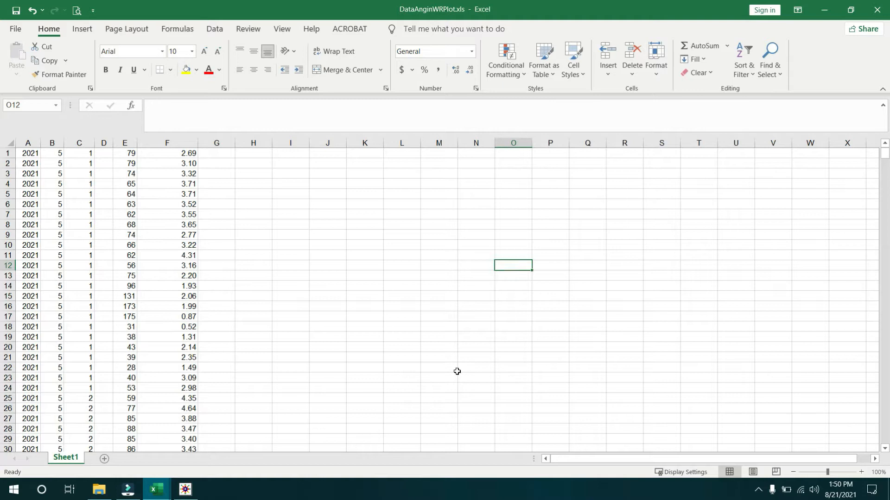
key(ctrl+z)
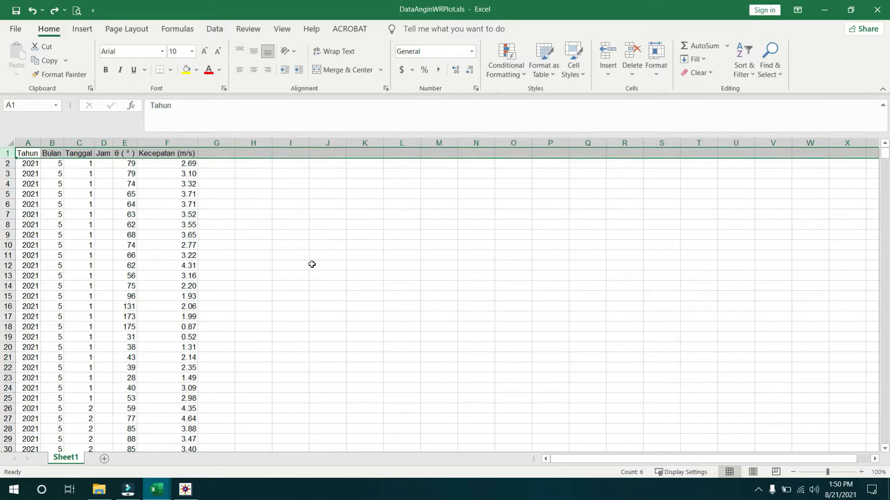
click(296, 266)
drag(106, 163, 104, 246)
click(313, 236)
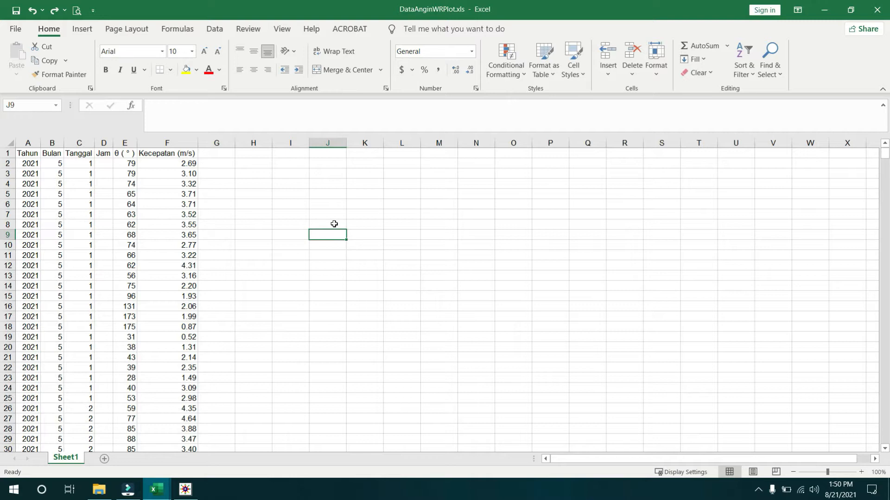
- Note the hour ranges 0-23 in cell J3 and 1-24, entered as text, in cell J4
click(320, 178)
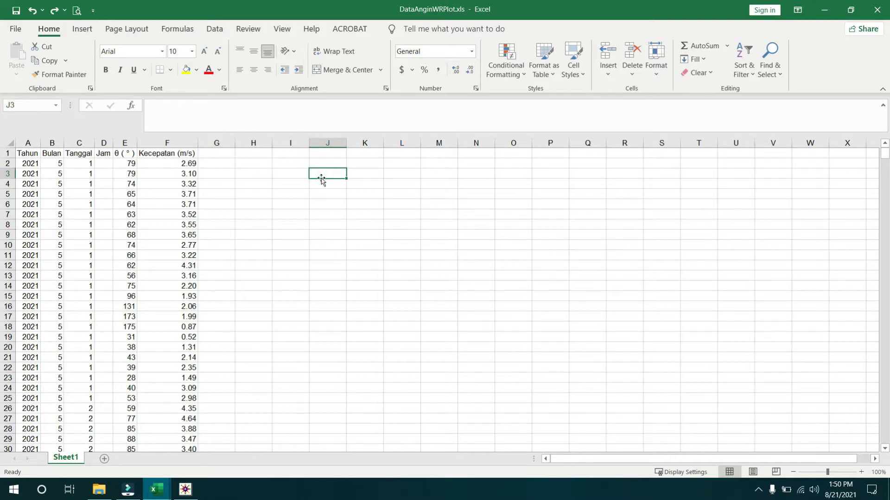
text(0-23)
key(Return)
text(1-2)
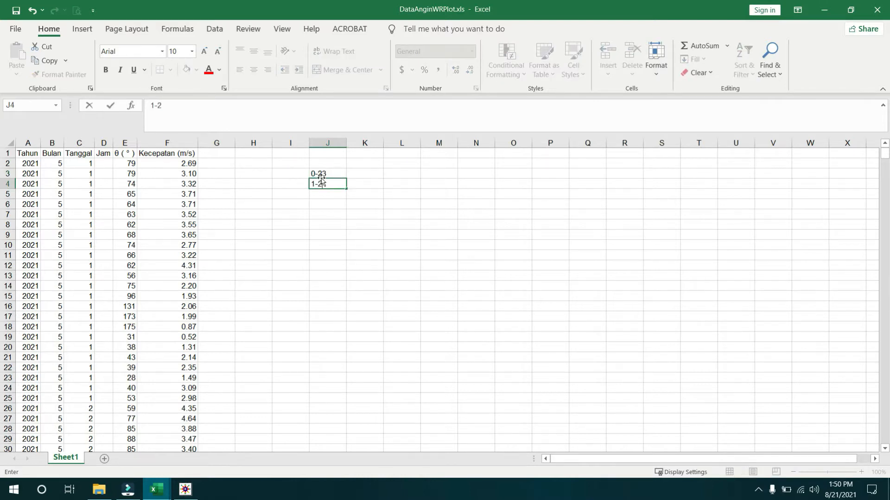
text(4)
key(Return)
key(ctrl+z)
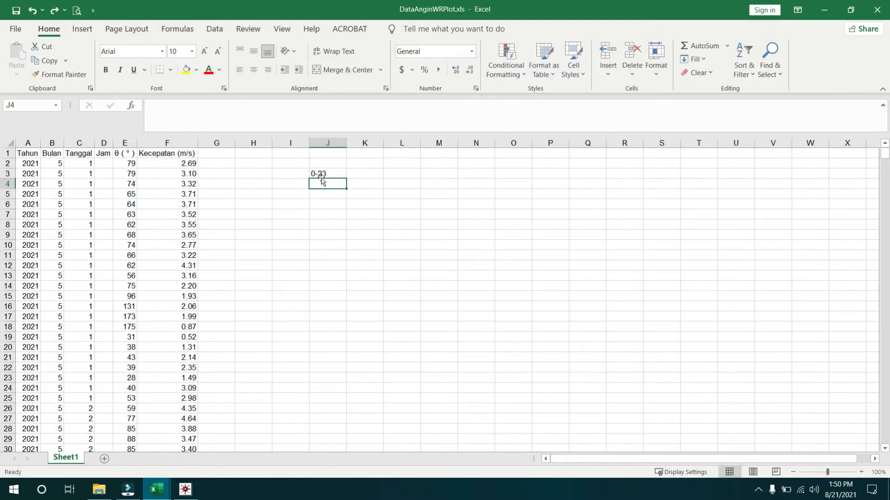
text('1-24)
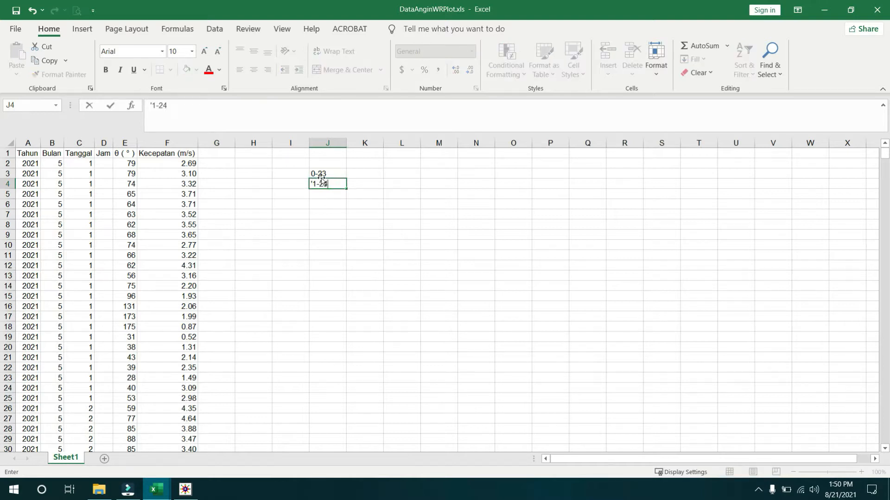
key(Return)
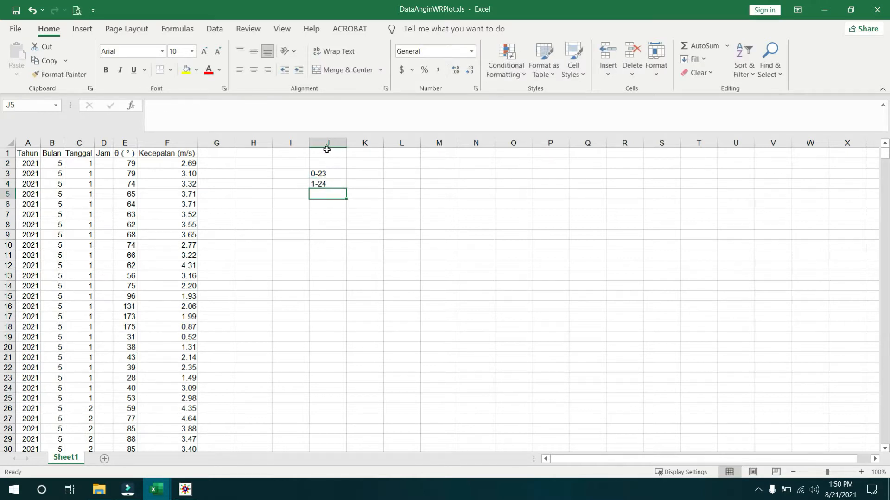
- Delete column J with the hour range notes
click(326, 143)
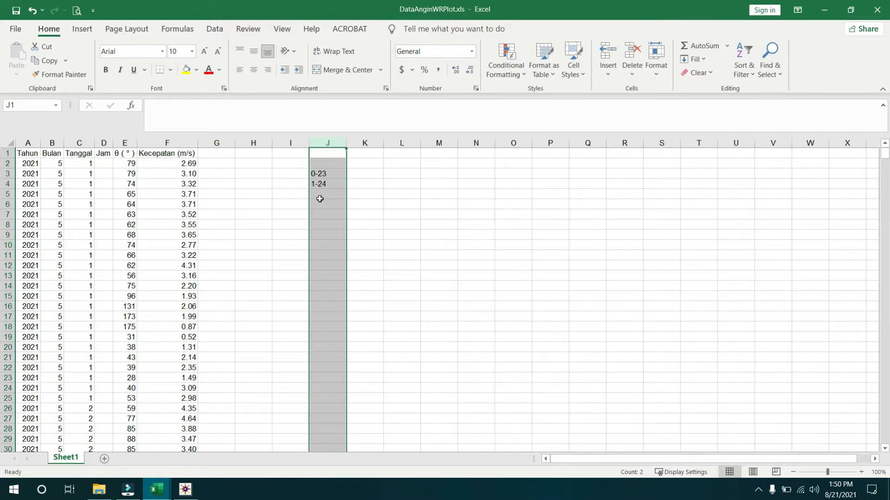
click(631, 51)
drag(366, 234, 384, 233)
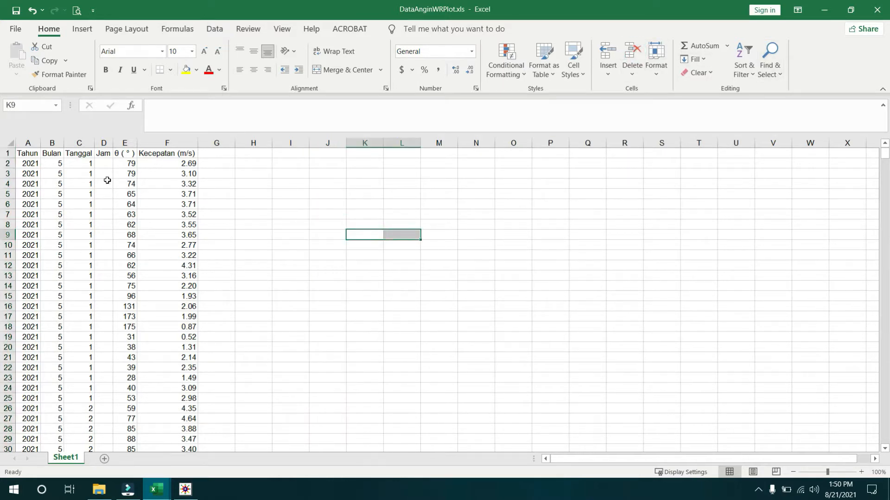
- Check how the first Jam value in cell D2 of DataAngin.xls is stored and return to cell D2 of DataAnginWRPlot.xls
click(102, 164)
key(alt+Tab)
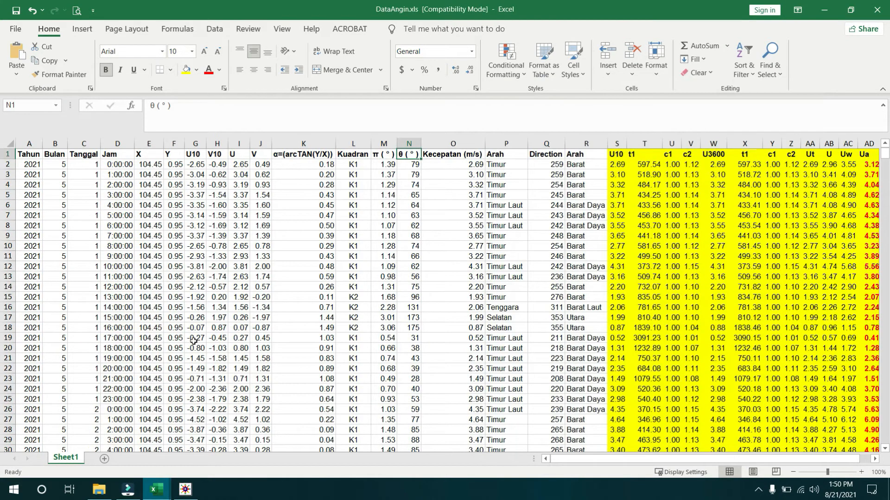
click(121, 165)
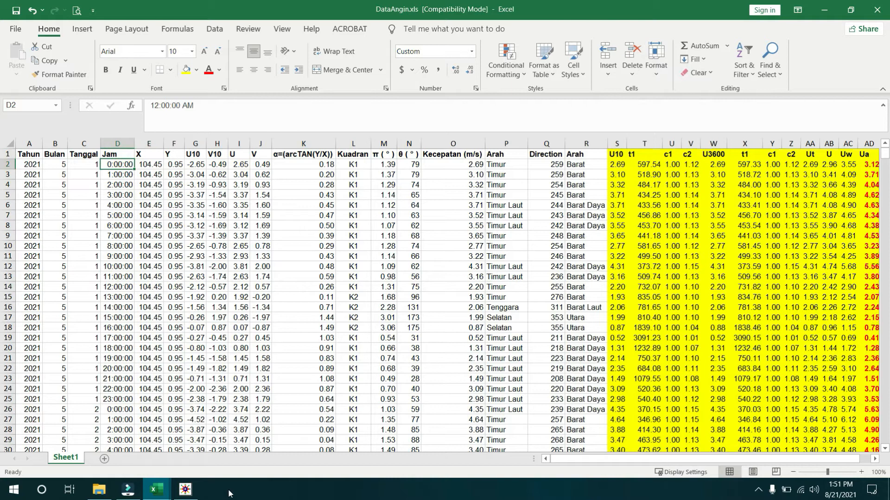
key(alt+Tab)
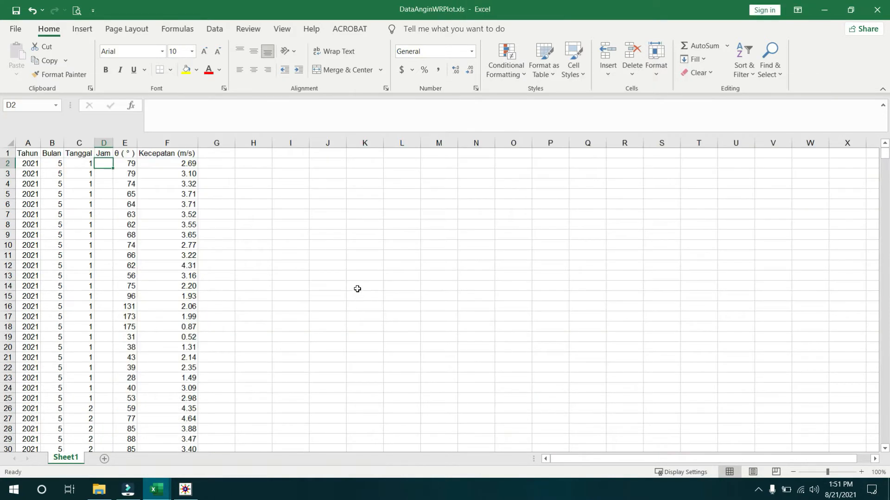
- Enter 24 in D2, 1 in D3 and 2 in D4 of the Jam column, then fill the series down to 24 in D26
text(24)
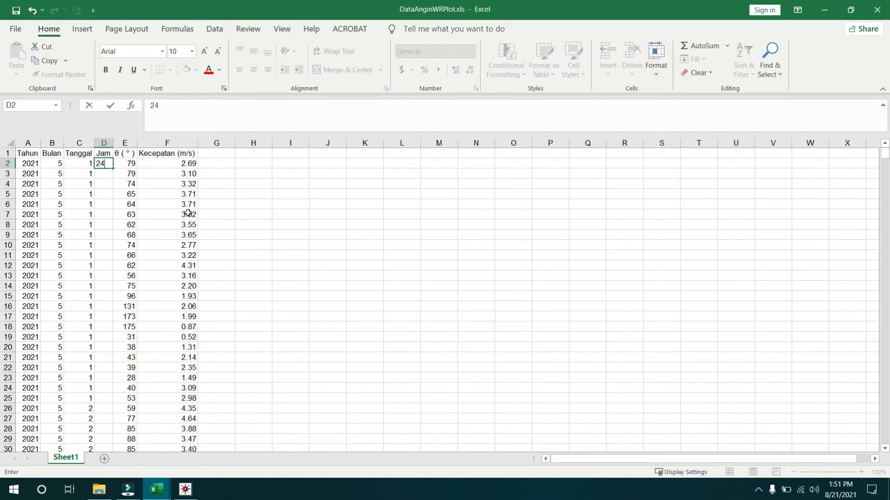
key(Return)
text(0)
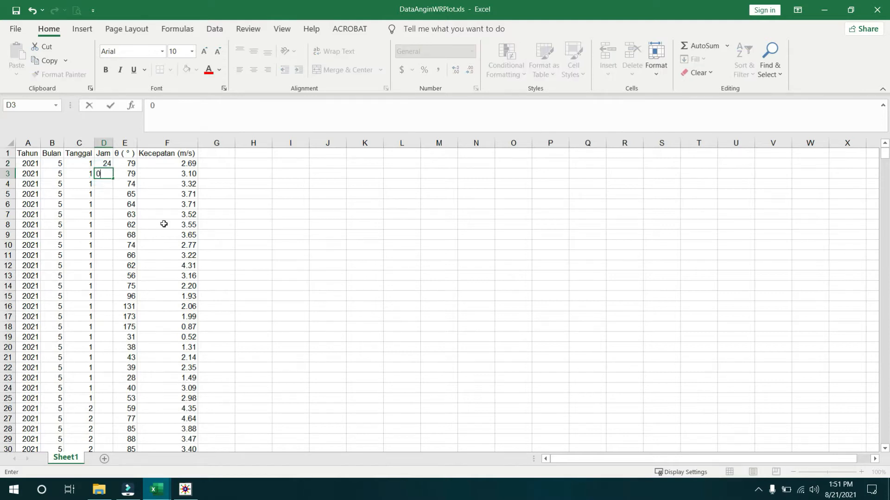
key(Return)
text(2)
key(Return)
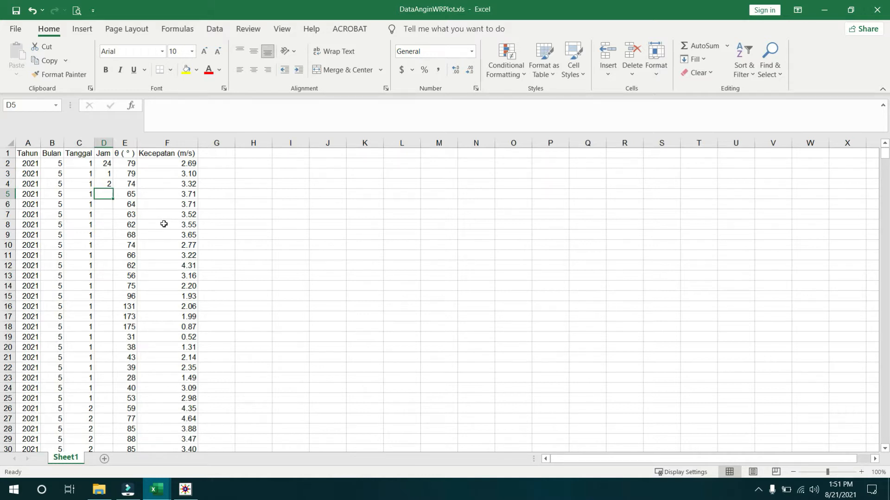
drag(104, 174, 107, 411)
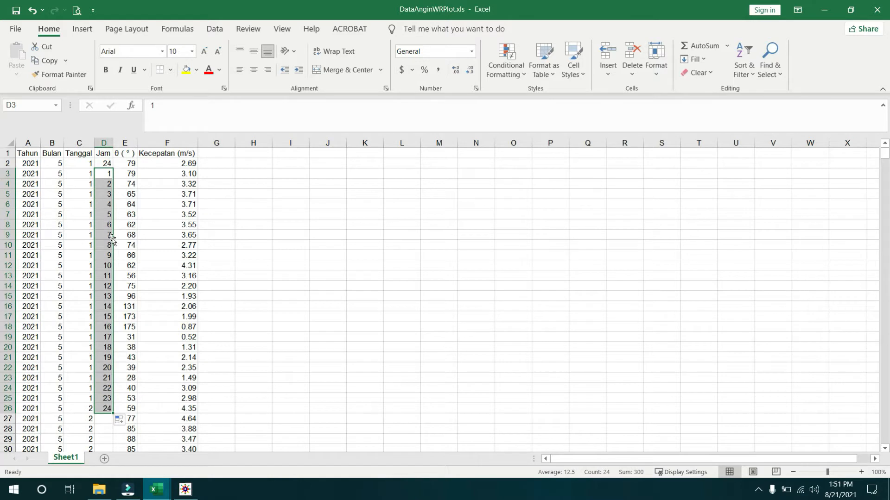
- Copy the hours 1 to 24 in D3:D26 and paste them twice below, starting at D27 and D51
click(105, 163)
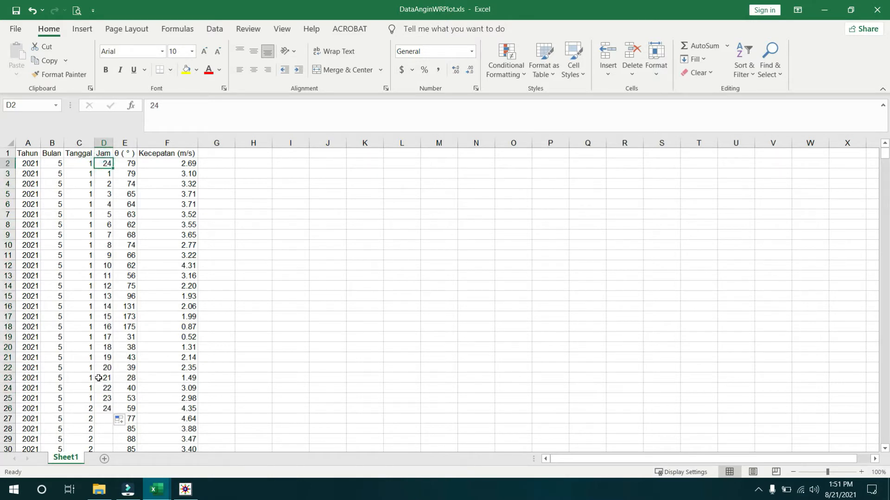
shift+click(106, 409)
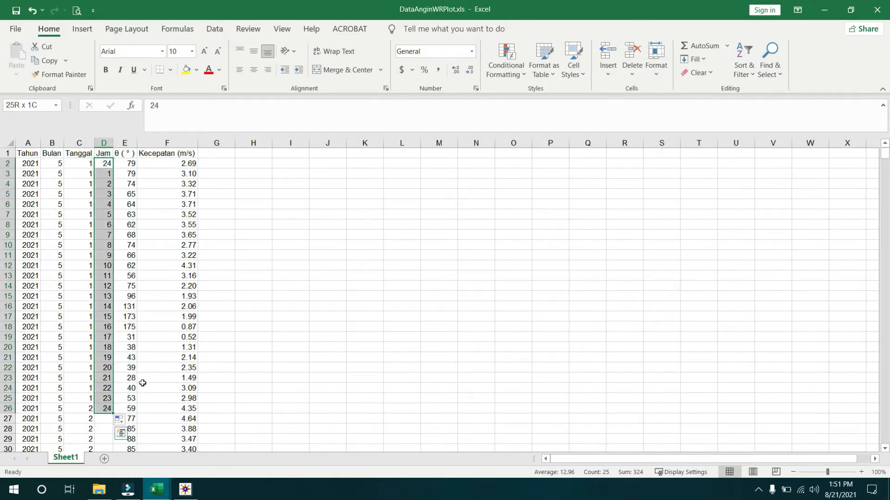
click(101, 176)
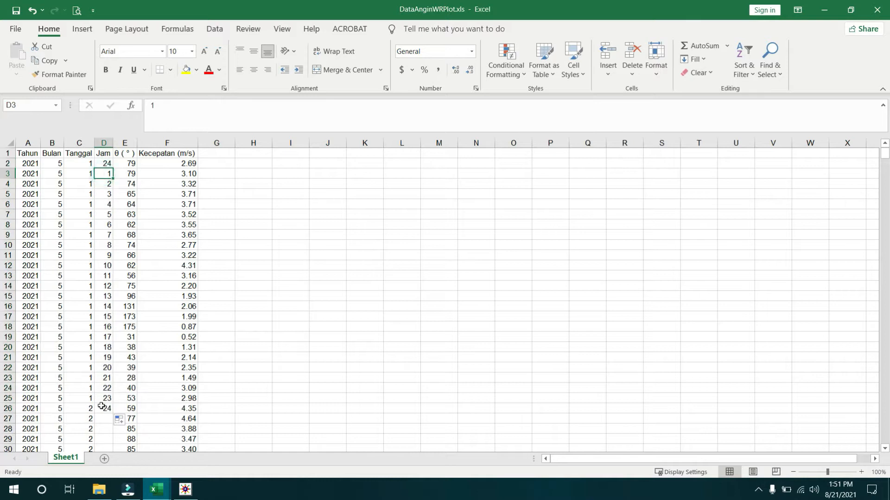
shift+click(103, 407)
key(ctrl+c)
key(Down)
key(ctrl+Down)
key(Down)
key(ctrl+v)
key(ctrl+Down)
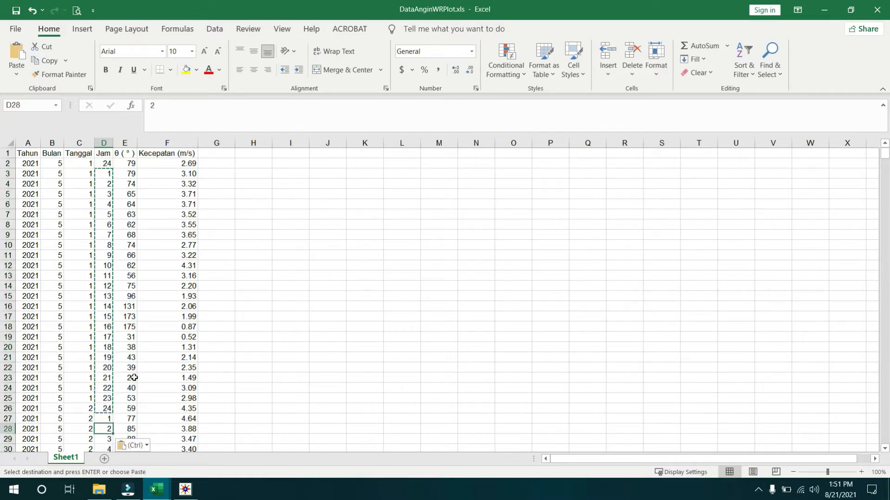
key(Down)
key(ctrl+v)
- Copy the three-day block of hours in D3:D74 and paste it into the Jam column starting at D75
key(ctrl+Down)
key(ctrl+Down)
key(Up)
key(ctrl+Up)
key(Down)
key(ctrl+Down)
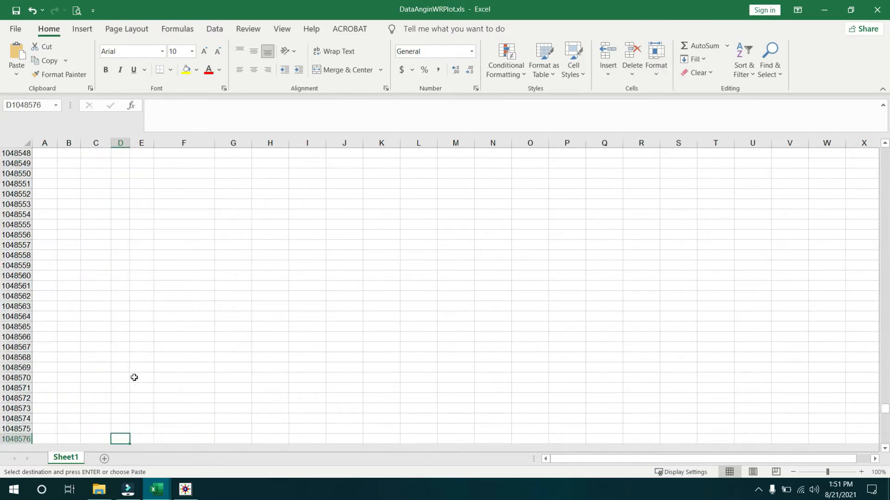
key(ctrl+Up)
key(Down)
key(ctrl+shift+Up)
key(ctrl+shift+Up)
key(ctrl+Down)
key(ctrl+Up)
key(Down)
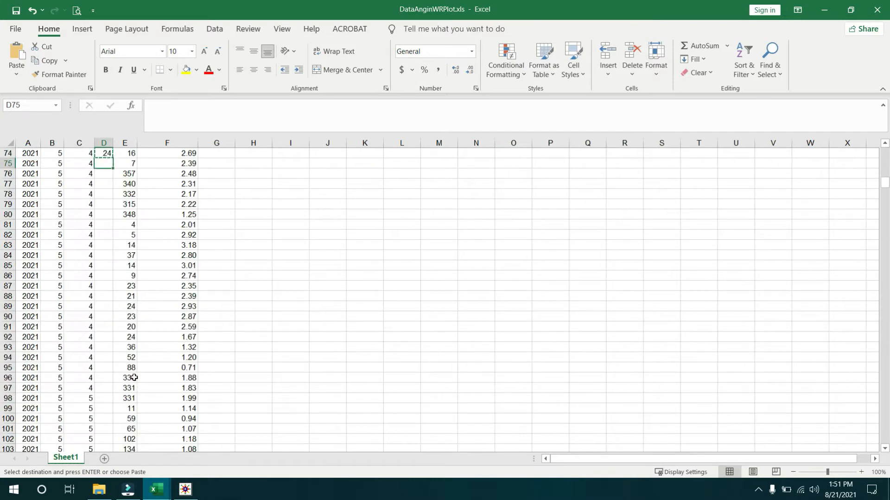
key(ctrl+v)
key(ctrl)
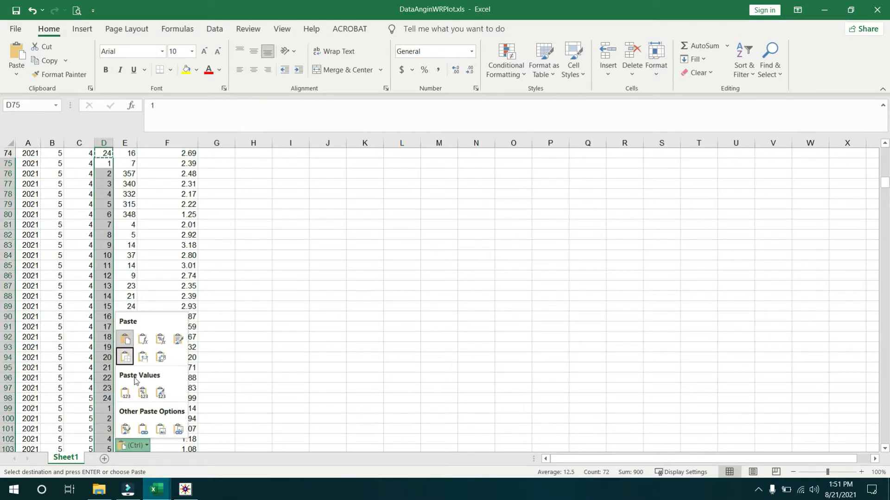
click(388, 364)
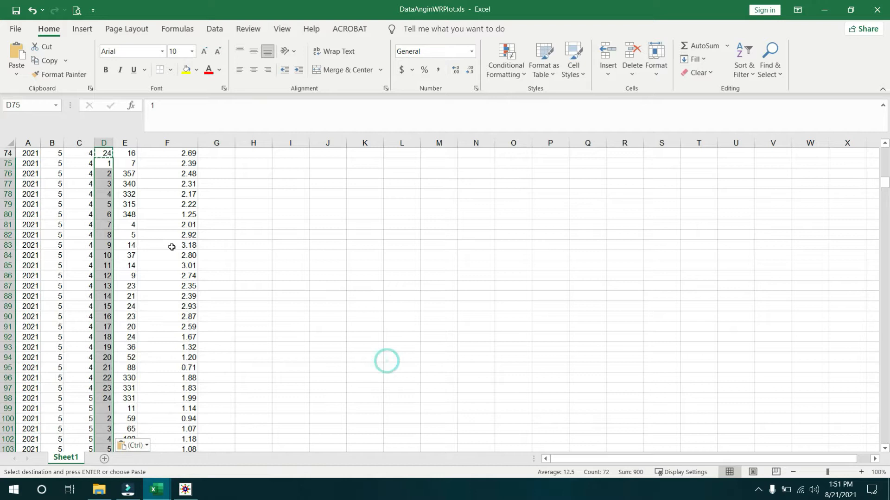
- Paste the copied three-day block of hours again at the first empty Jam cell, D147
click(110, 183)
key(ctrl+Down)
key(Down)
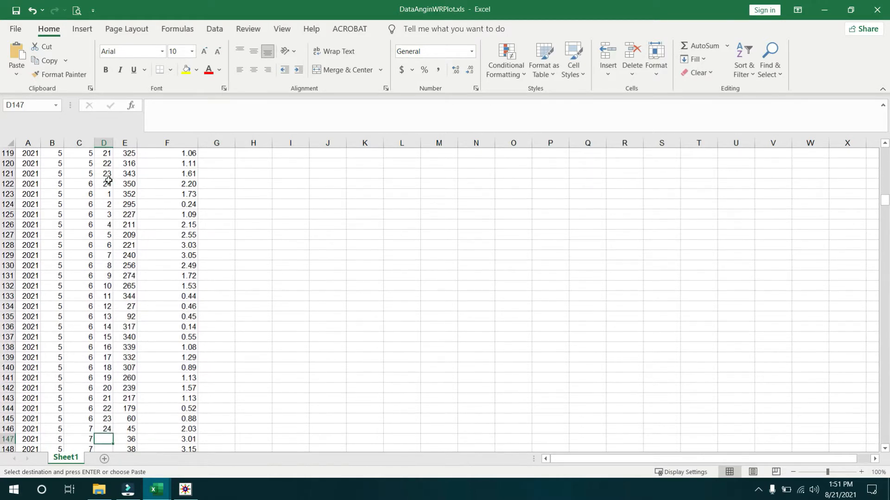
key(ctrl+v)
- Copy all filled hours from D3 downward and paste them three times in succession below, extending the Jam column to row 866
key(ctrl+Up)
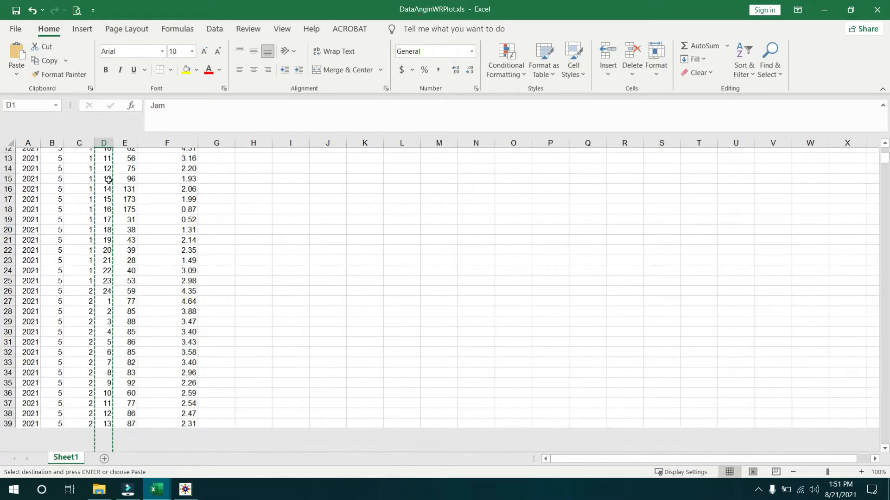
key(ctrl+shift+Down)
key(ctrl+c)
key(ctrl+Down)
key(Down)
key(ctrl+v)
key(ctrl+Down)
key(Down)
key(ctrl+v)
key(ctrl+Down)
key(Down)
key(ctrl+v)
key(ctrl+Down)
- Clear the surplus Jam values from D746 down, below the last wind record
key(Left)
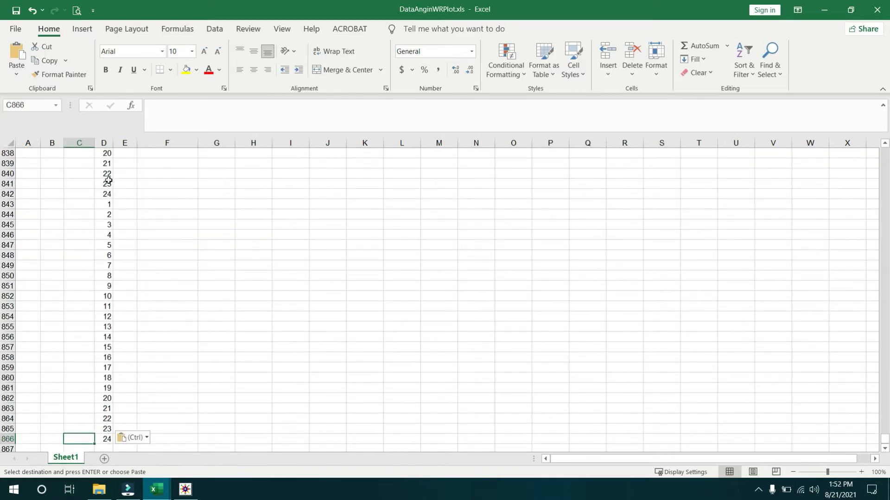
key(ctrl+Up)
key(Down)
key(Right)
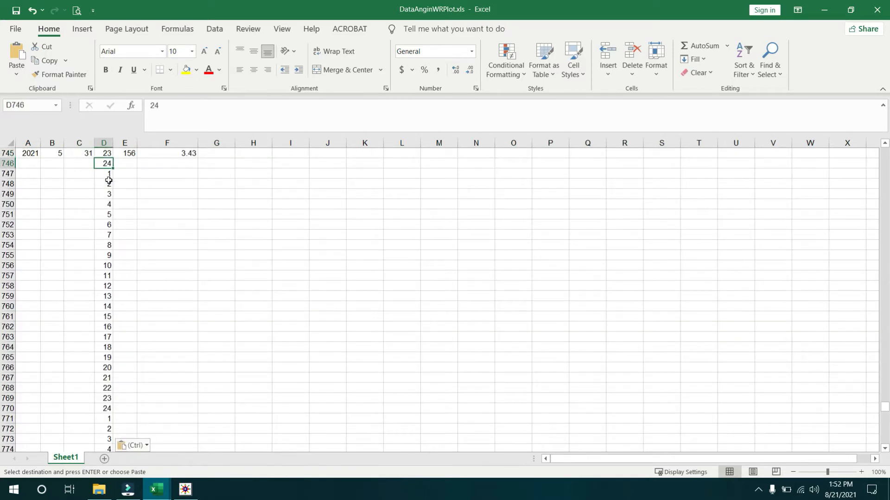
key(ctrl+shift+Down)
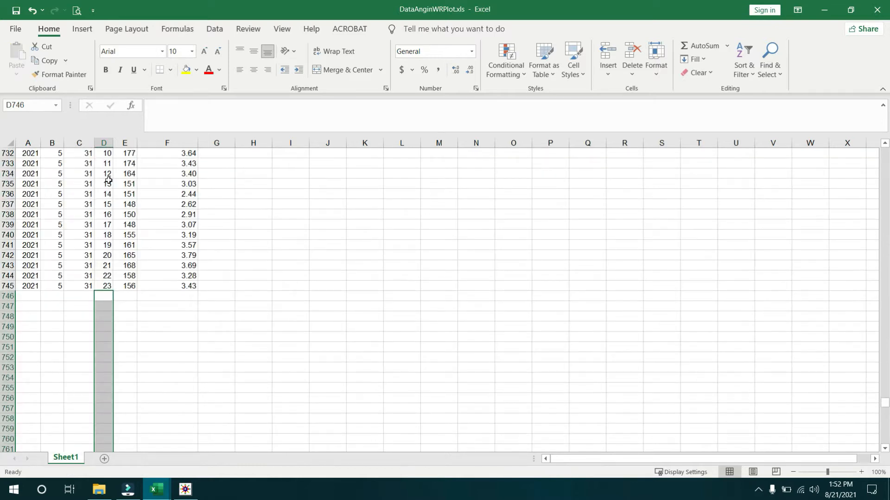
- Delete all rows from 746 to the end of the sheet and return to row 1
click(7, 296)
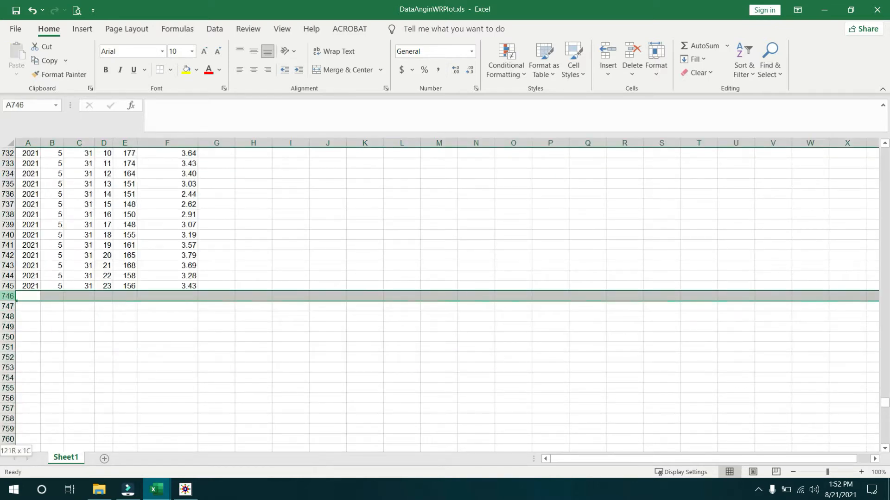
key(ctrl+shift+Down)
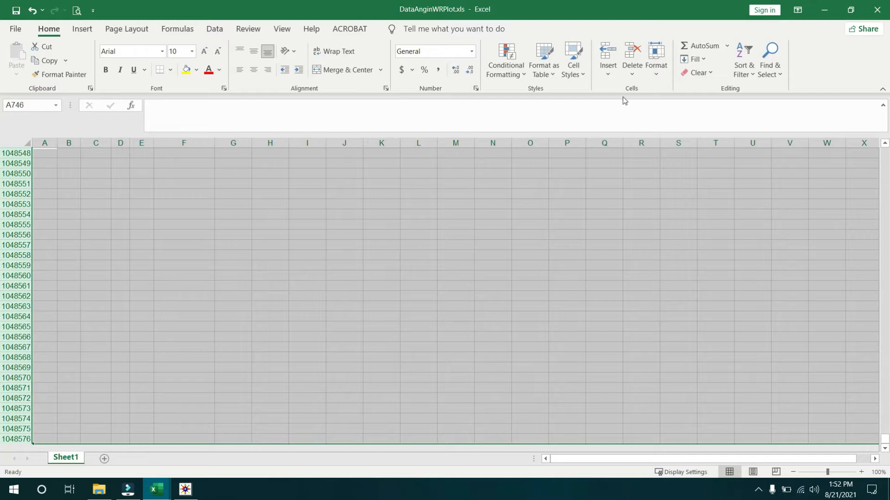
click(632, 53)
click(468, 275)
scroll(420, 304, up, 20)
scroll(425, 299, up, 9)
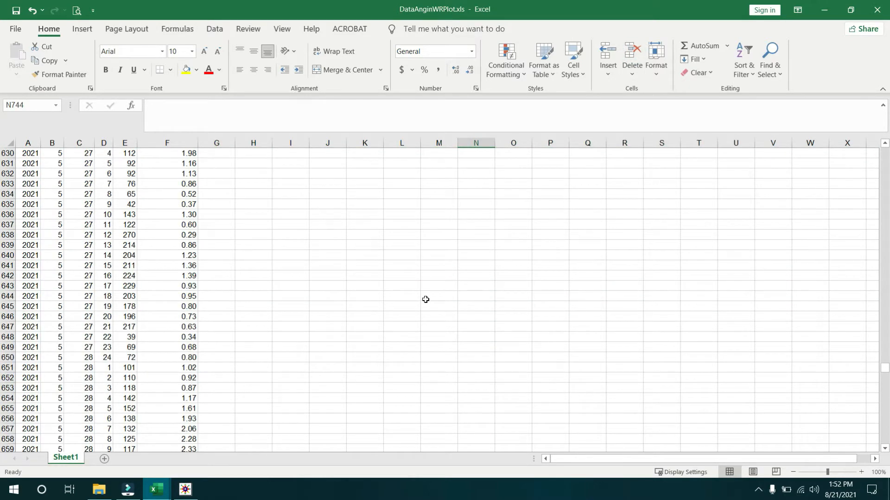
key(ctrl+Up)
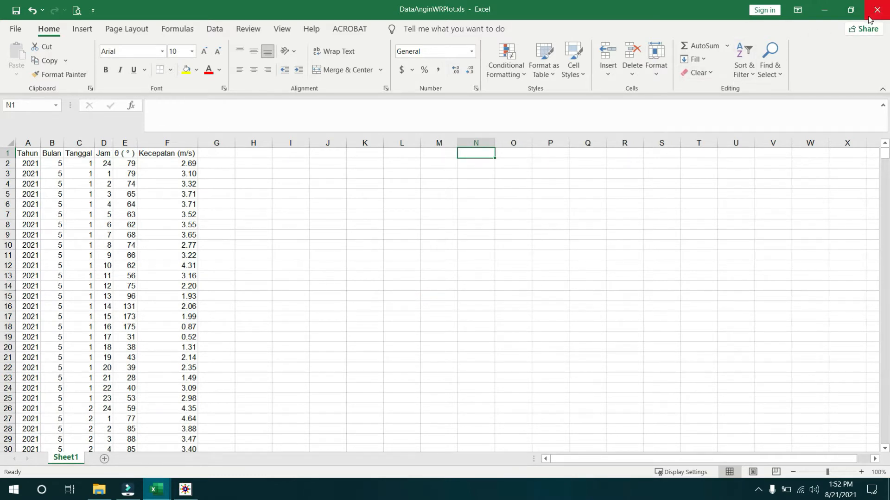
- Switch to WRPLOT View and review the available wind direction counts, leaving the setting at 8
click(187, 490)
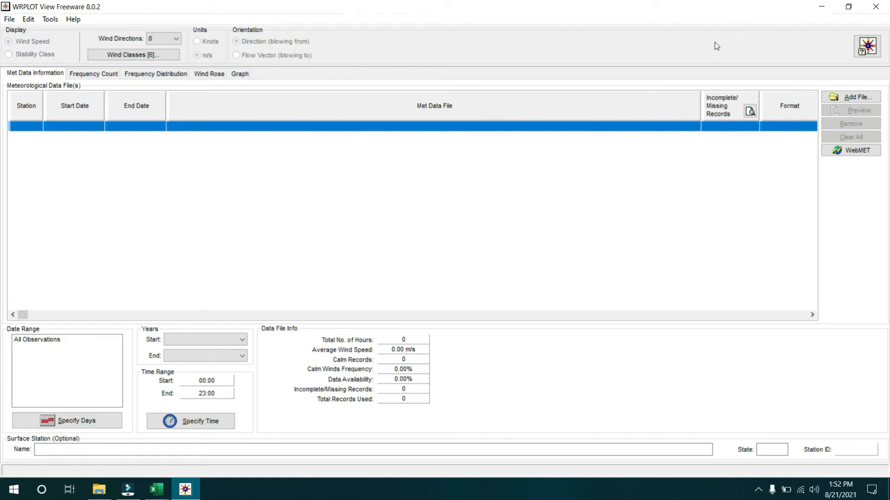
click(175, 38)
scroll(159, 69, up, 1)
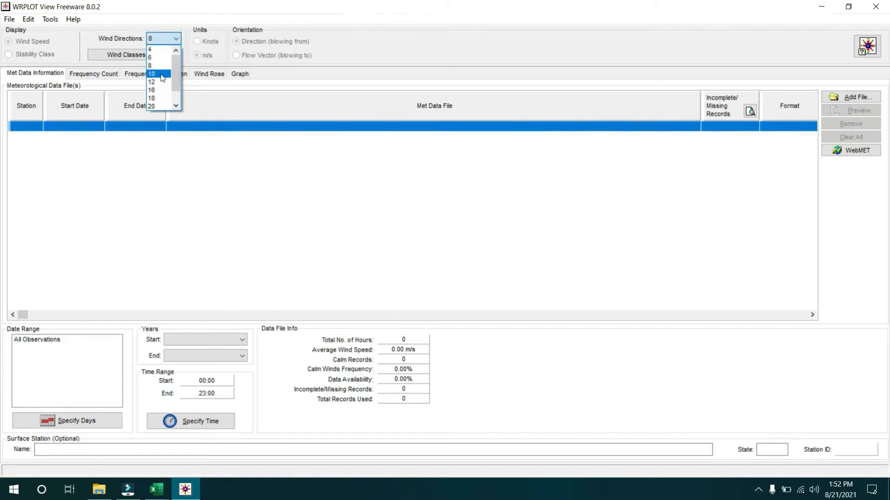
click(152, 50)
click(165, 38)
click(152, 65)
click(160, 39)
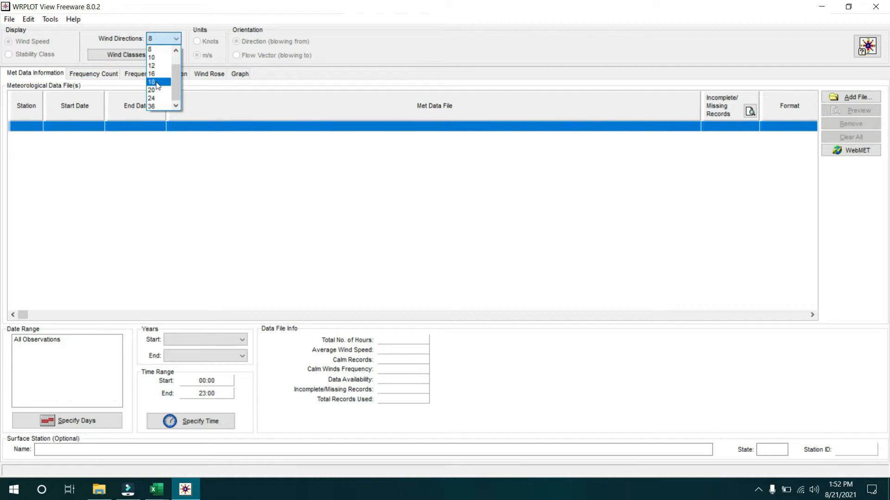
click(321, 71)
- Examine the Graph, Wind Rose and Frequency Distribution views
click(246, 75)
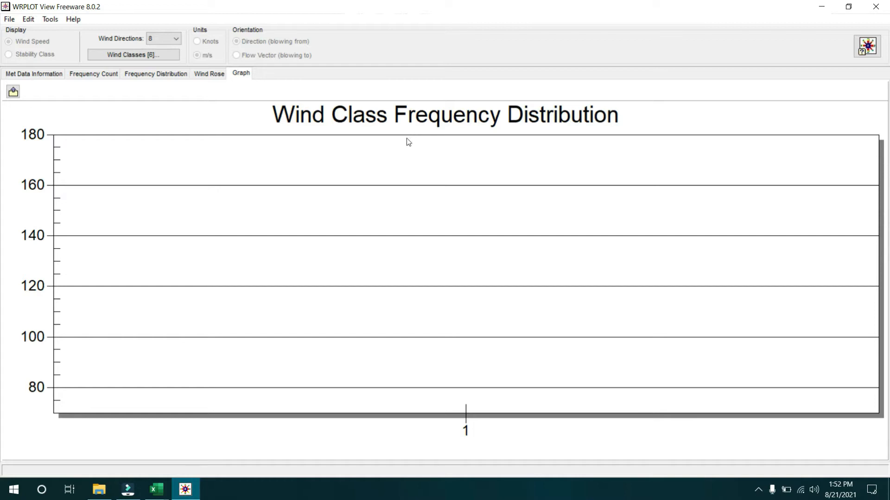
click(211, 74)
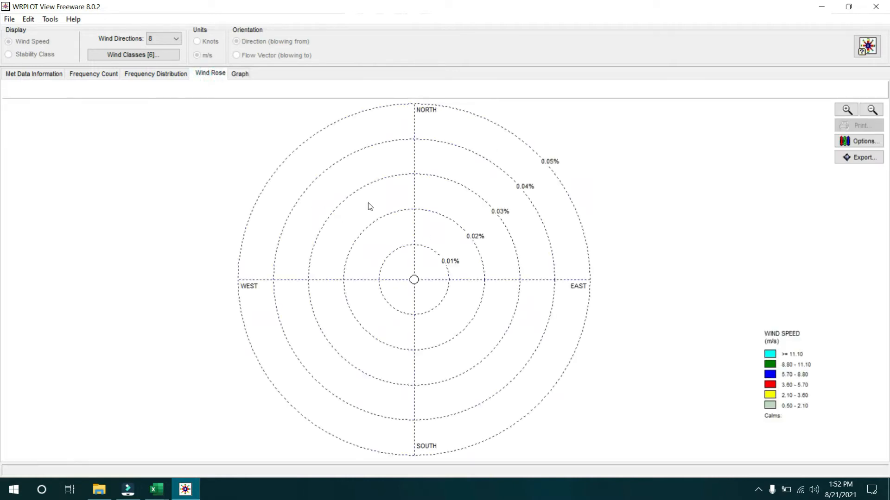
click(162, 74)
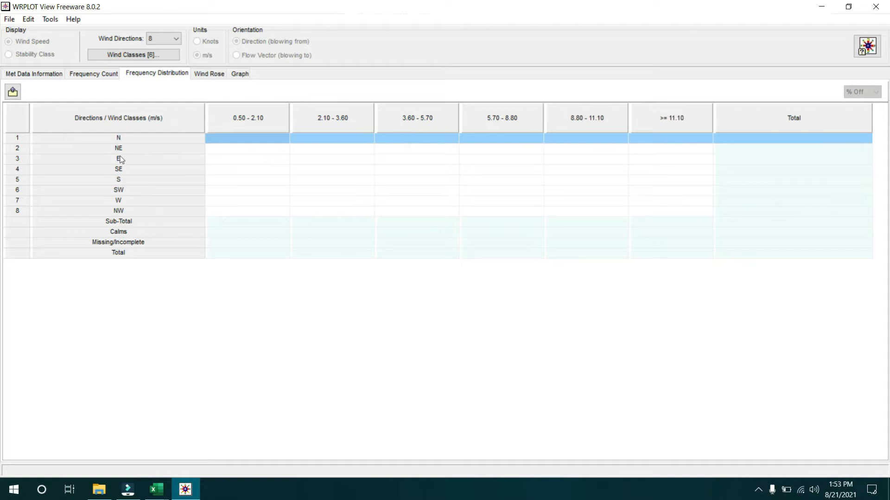
- Try 16 wind directions in the frequency distribution table and set the count back to 8
click(175, 39)
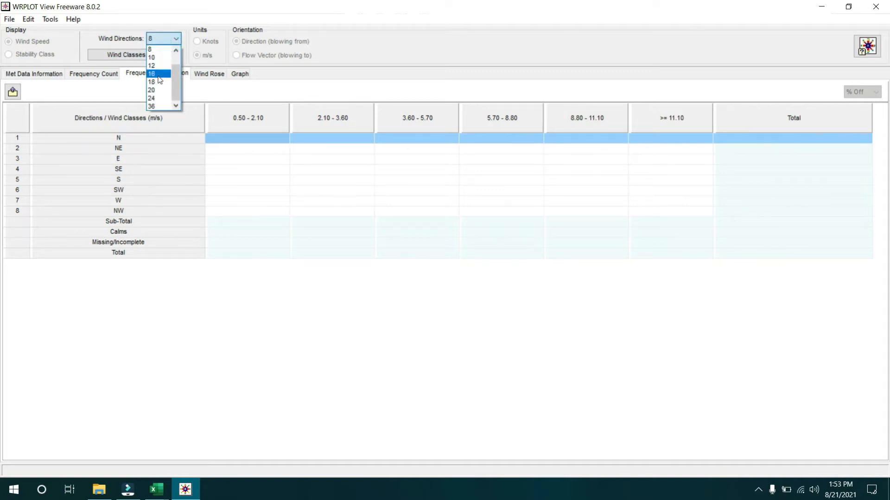
click(158, 71)
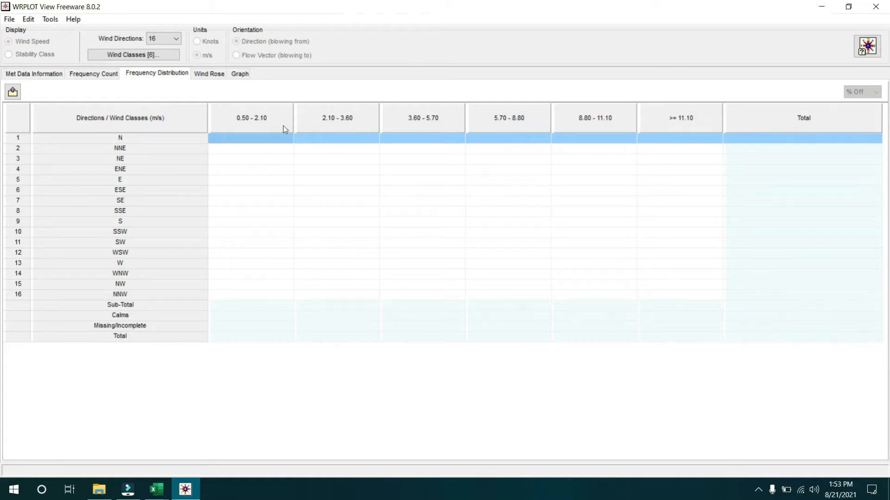
click(168, 40)
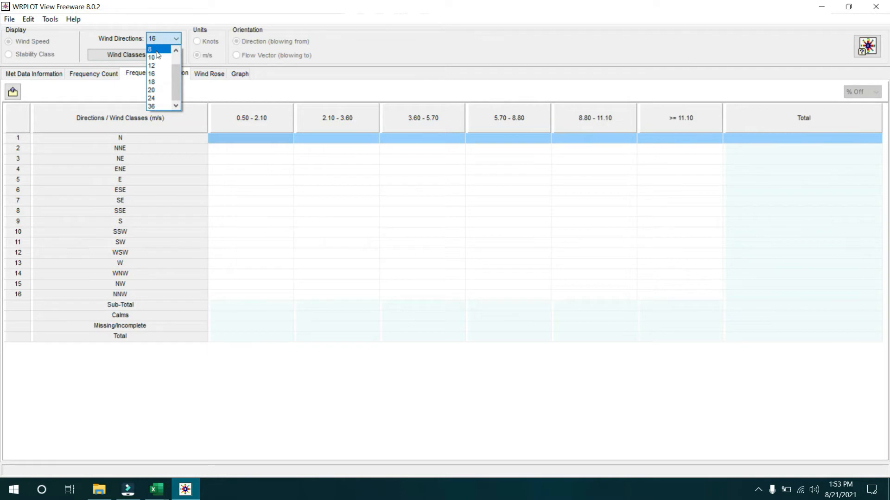
click(156, 50)
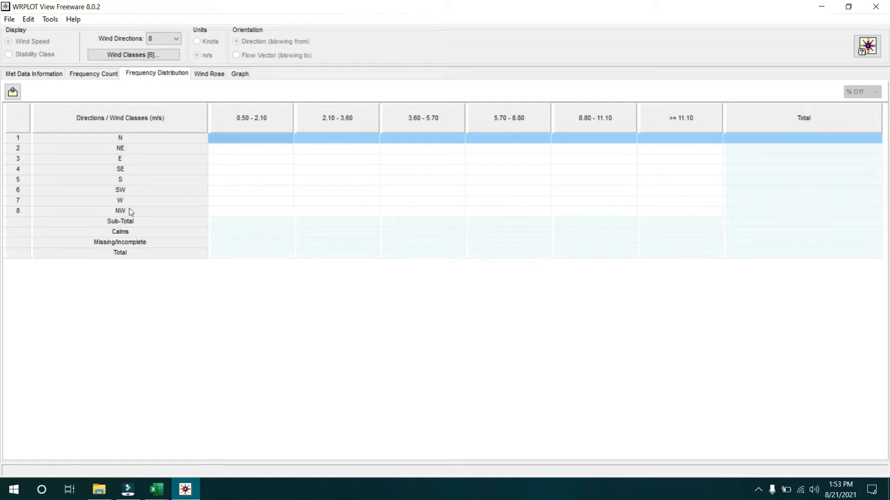
- Start an import of surface data from Excel and load DataAnginWRPlot.xls as the source file
click(58, 76)
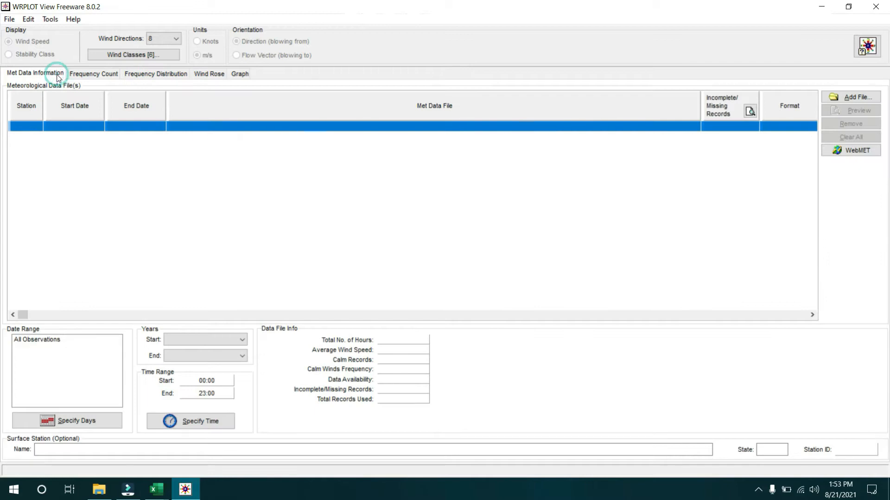
click(47, 23)
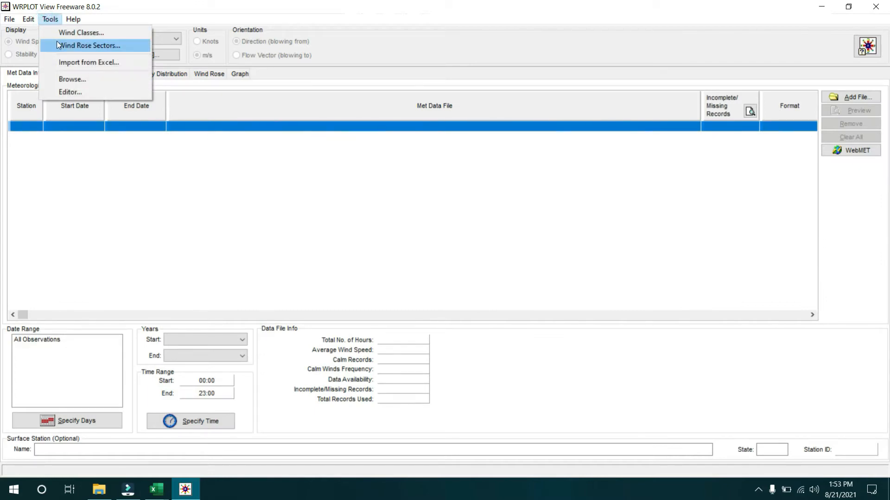
click(63, 63)
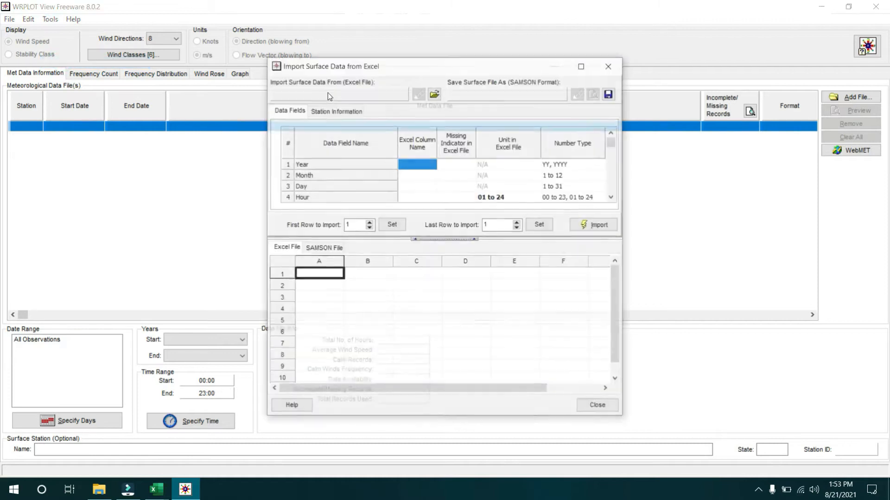
click(435, 95)
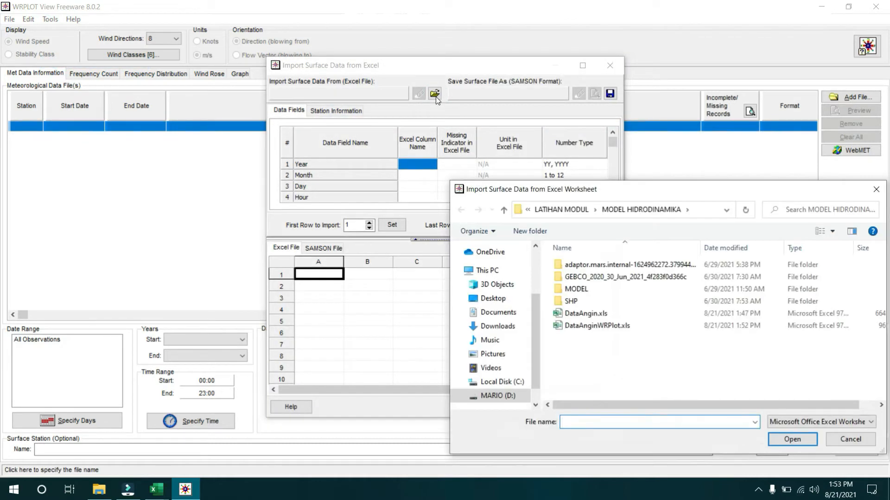
click(618, 330)
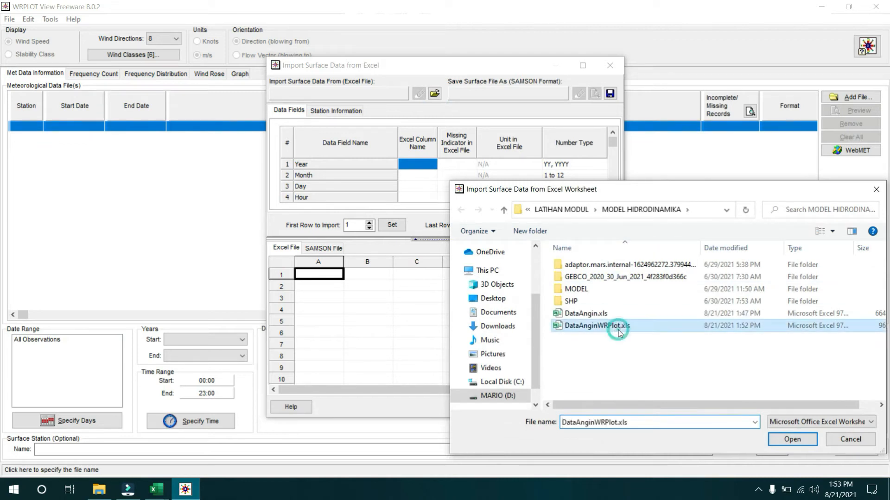
double_click(618, 330)
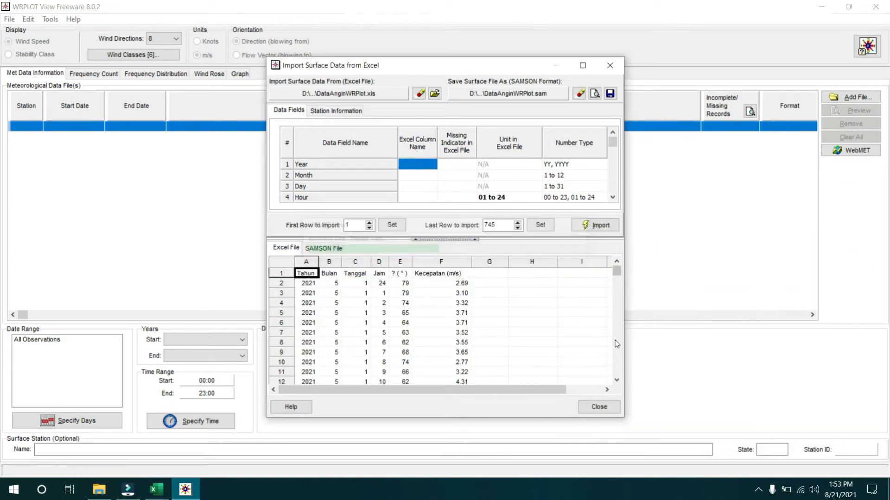
- Check the header columns in the Excel preview and set the first row to import to 2
click(329, 273)
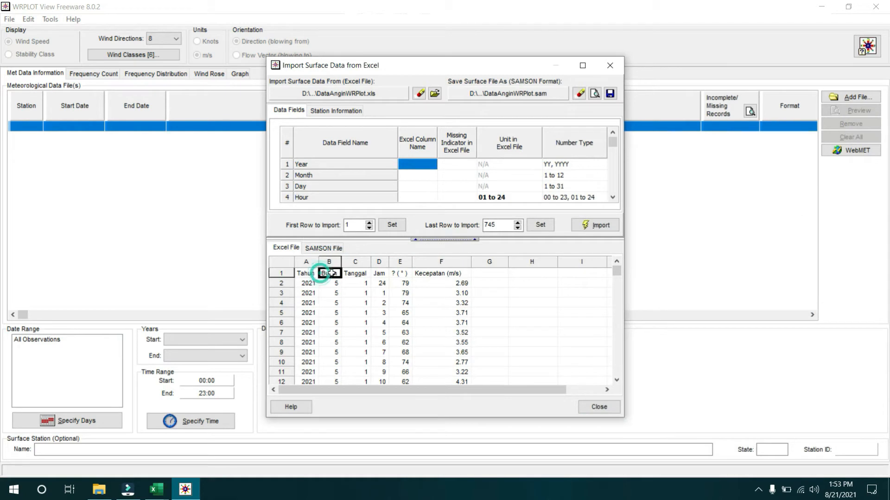
click(362, 276)
click(413, 281)
click(437, 275)
click(400, 274)
click(306, 278)
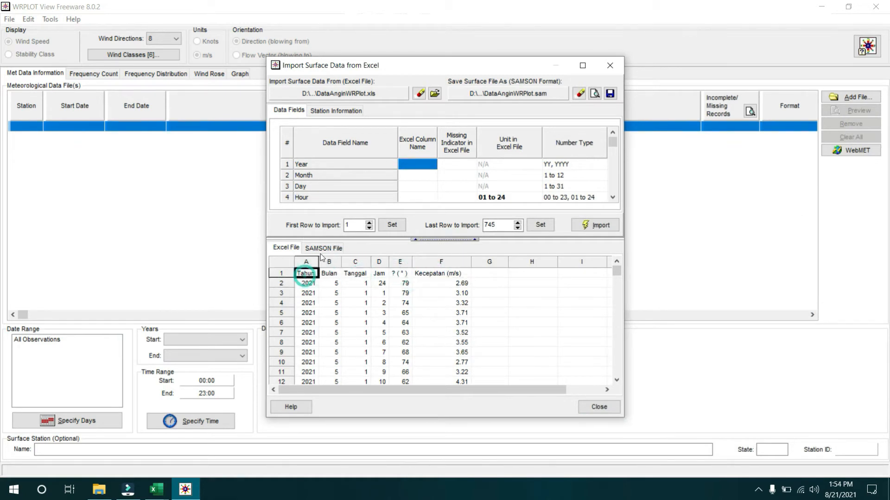
click(369, 222)
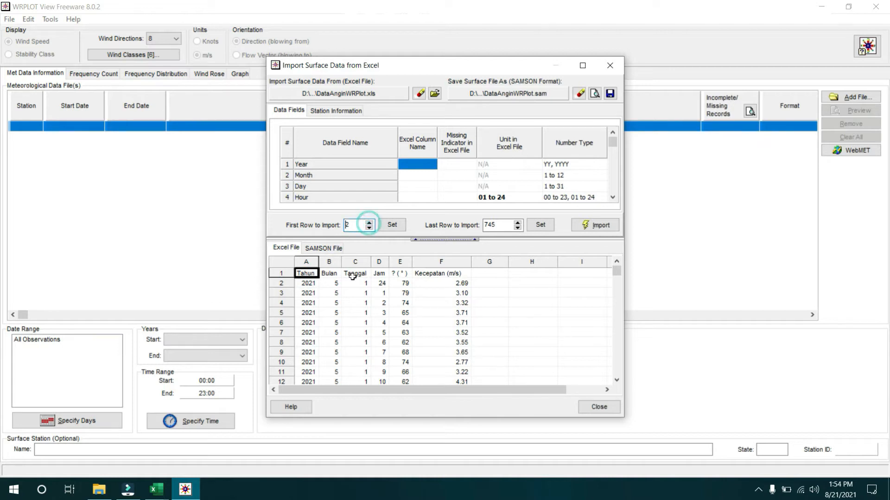
click(308, 276)
click(307, 283)
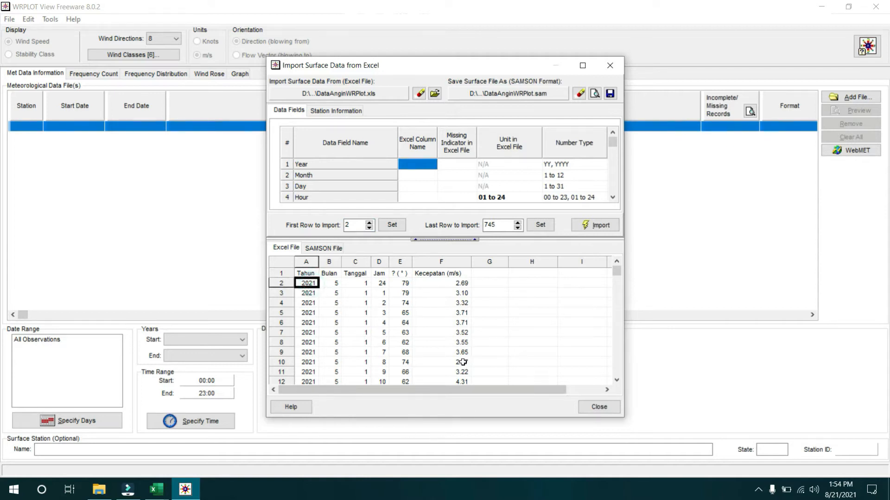
- Set the converted surface data to save as DataAnginWRPlot.sam in the MODEL HIDRODINAMIKA folder, replacing the existing file
click(610, 95)
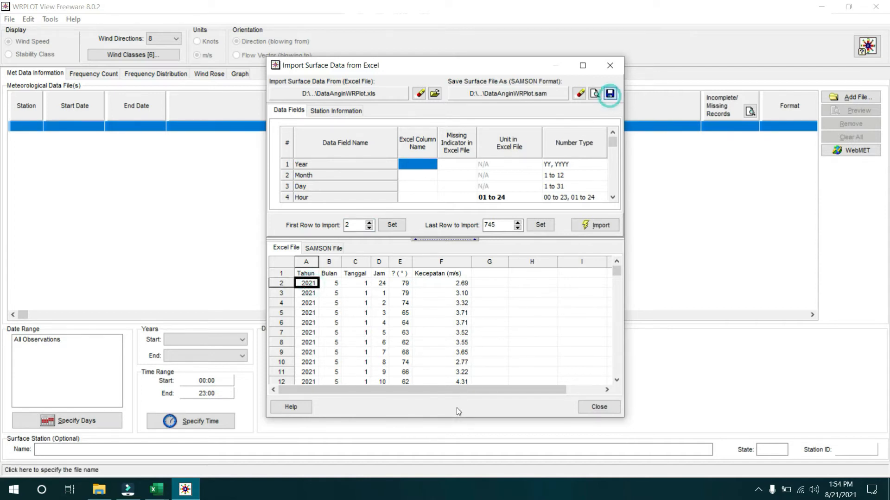
drag(656, 196, 568, 76)
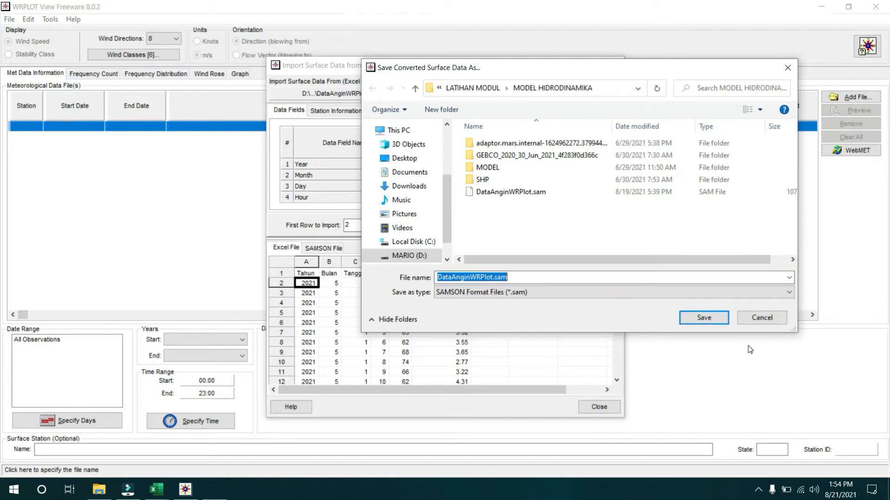
click(758, 490)
click(759, 491)
click(546, 281)
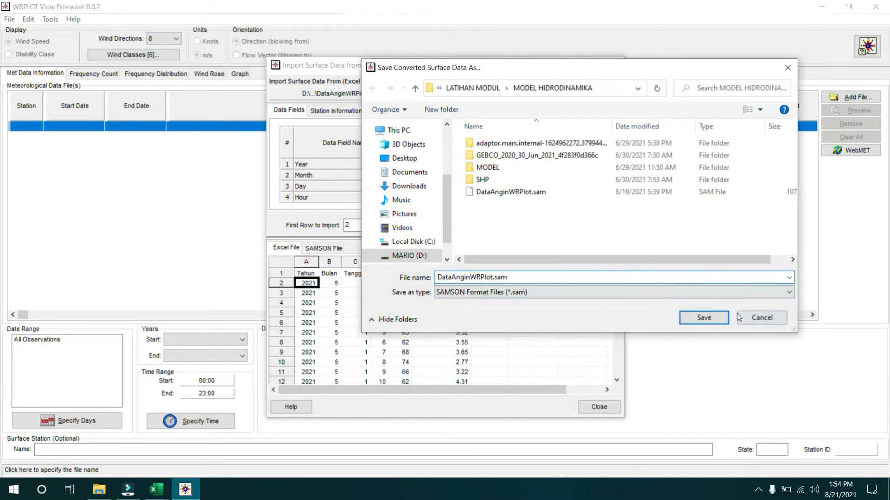
double_click(517, 196)
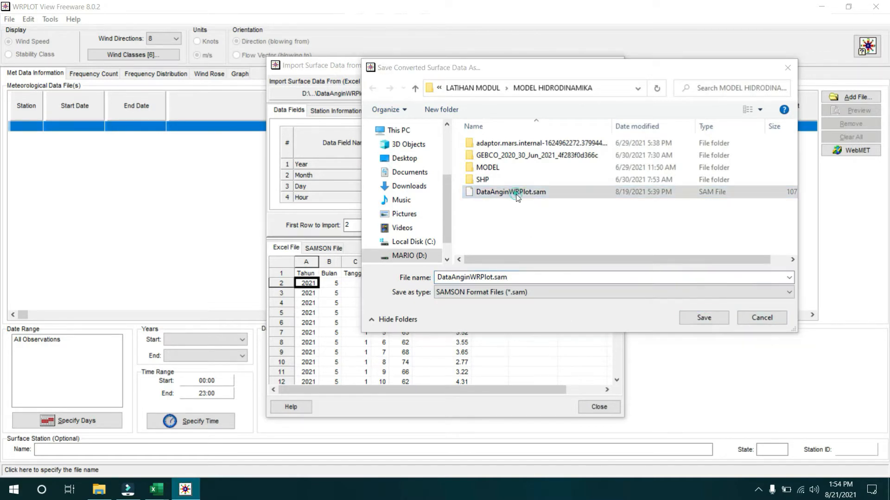
click(479, 249)
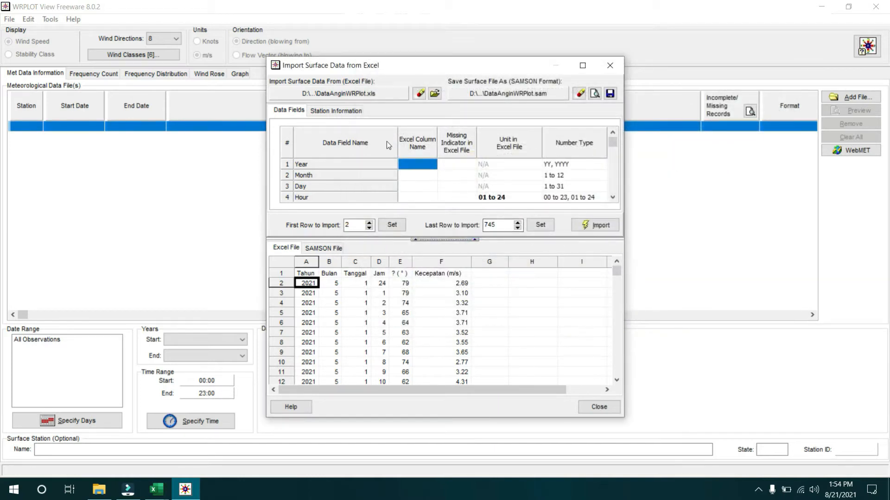
- Examine the station information fields and try the degrees/minutes/seconds format for latitude, returning to decimal degrees
click(349, 116)
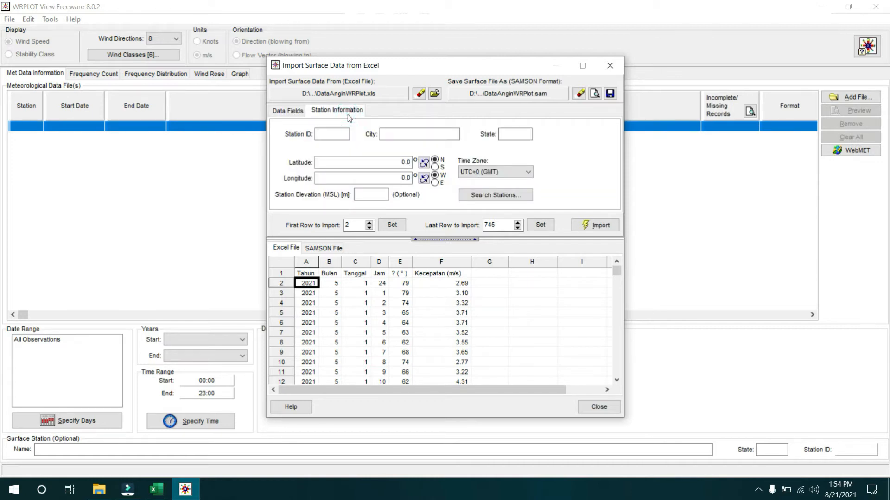
click(332, 134)
click(392, 134)
click(332, 134)
click(381, 163)
click(381, 177)
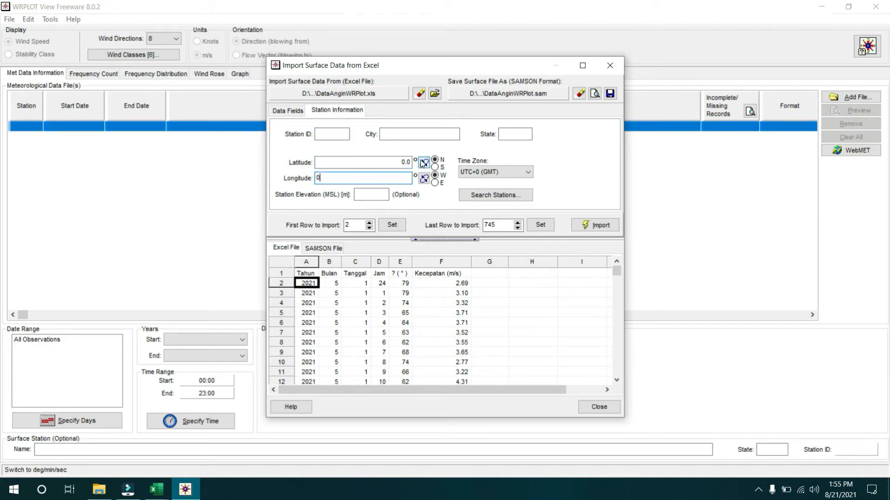
click(377, 163)
click(382, 177)
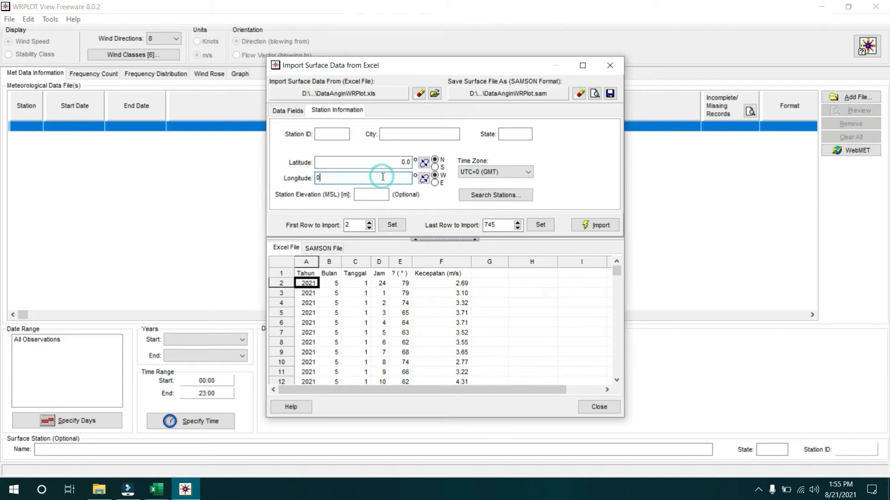
click(425, 163)
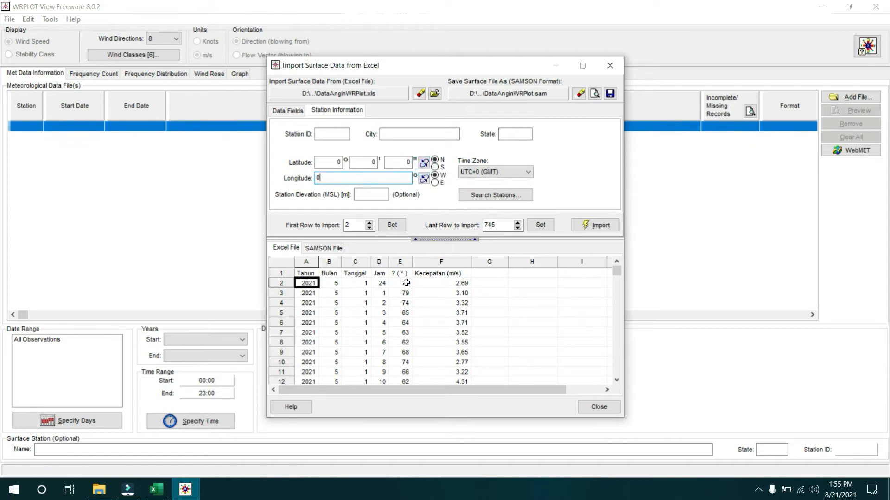
click(425, 163)
- Switch to DataAngin.xls in Excel to check the X and Y coordinate columns, and return to the WRPLOT View import
mouse_move(156, 490)
click(93, 440)
click(263, 195)
click(219, 266)
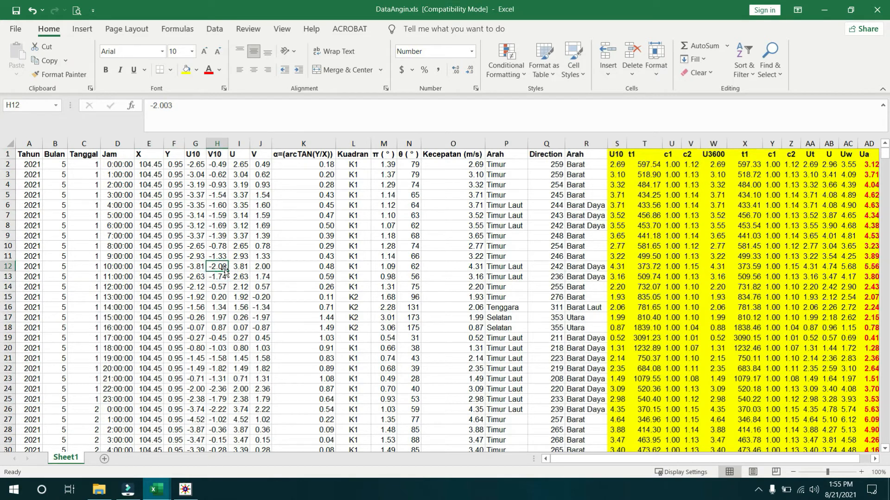
click(186, 489)
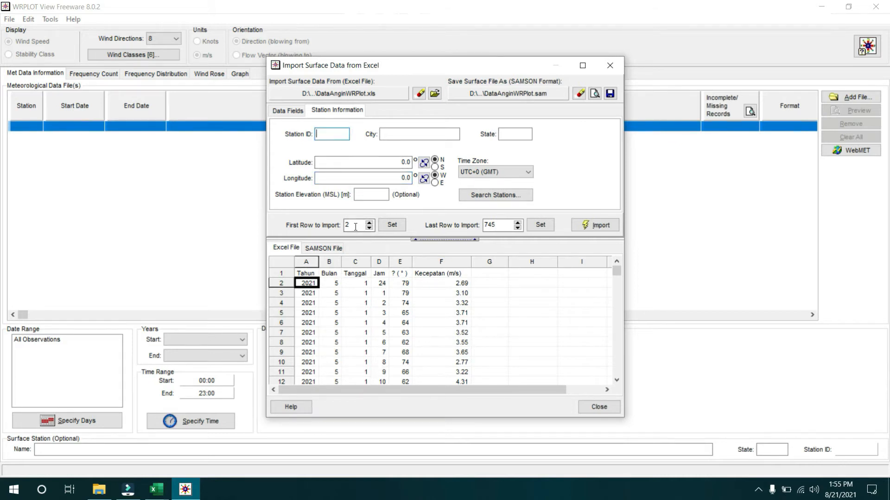
key(alt+Tab)
drag(143, 185, 177, 196)
key(alt+Tab)
- Enter station ID 01, city TANJUNGPINANG and state ID in the station information
text(TANJUNGPINANG)
key(Tab)
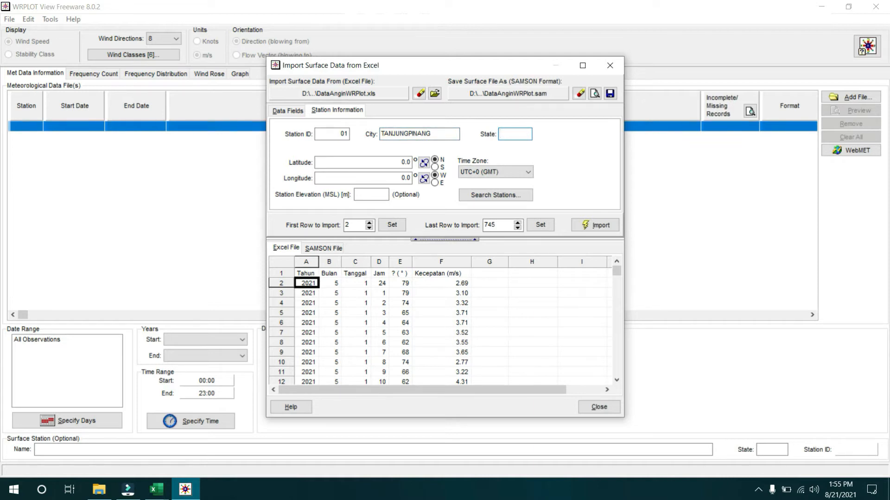
text(IN)
key(BackSpace)
text(D)
- Set the station time zone to UTC+7 (Bangkok), with latitude as N and longitude as E
click(495, 171)
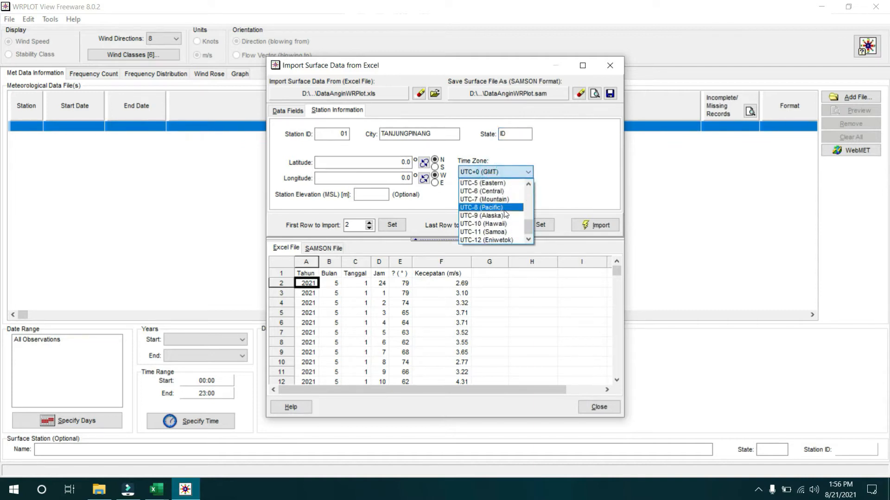
drag(529, 226, 530, 191)
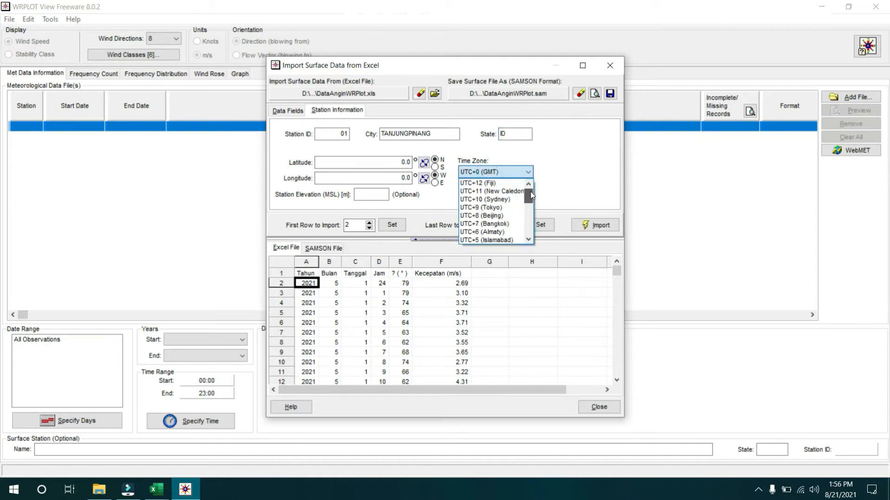
click(484, 224)
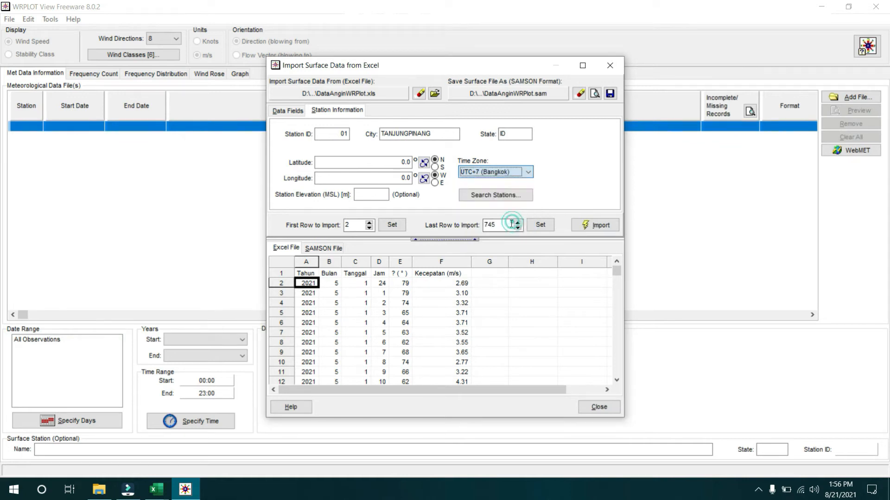
click(434, 160)
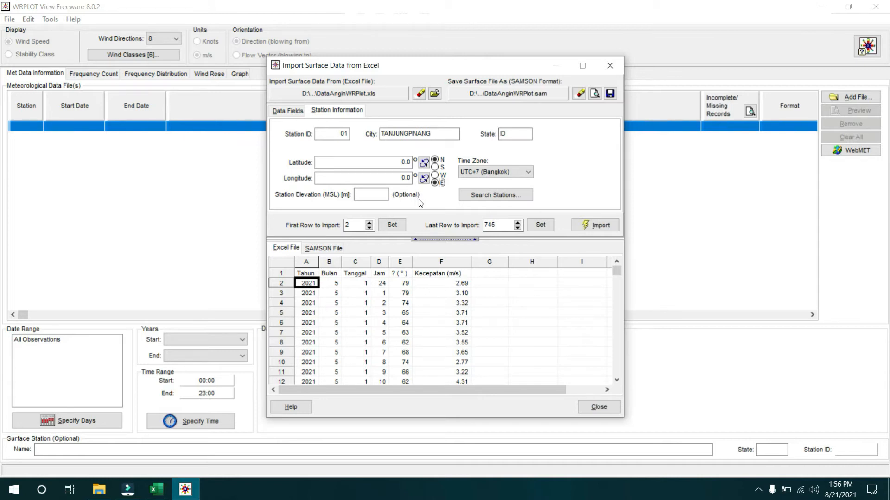
- Copy the Y value 0.95 from DataAngin.xls in Excel into the station latitude in WRPLOT View
click(395, 164)
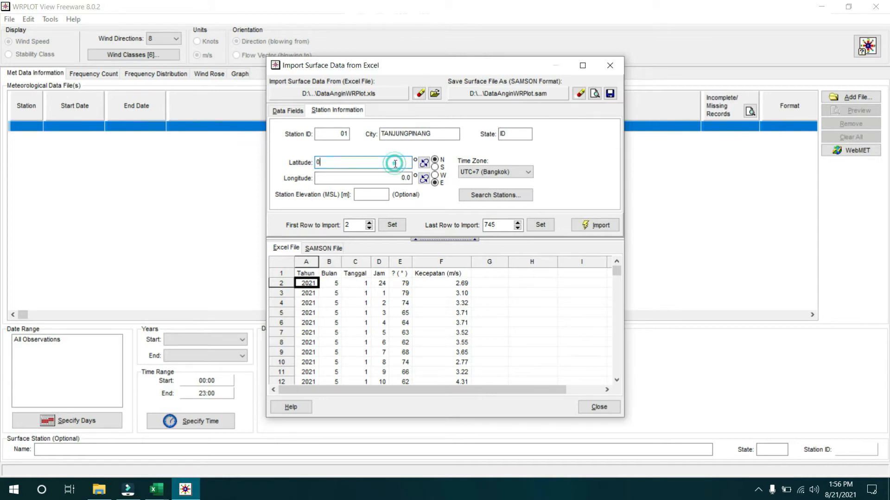
key(alt+Tab)
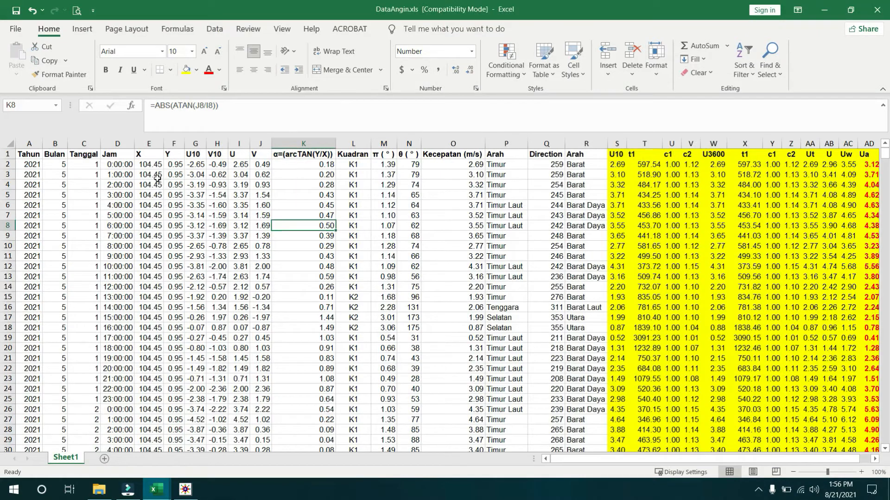
click(174, 166)
key(ctrl+c)
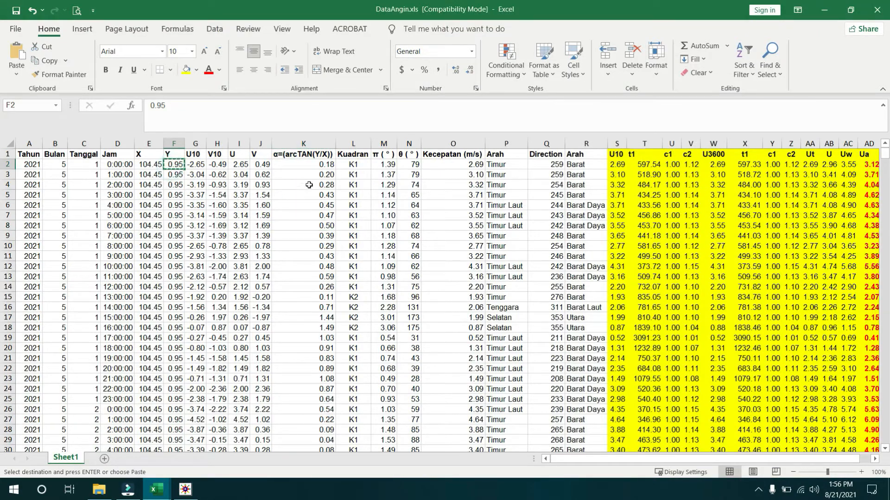
key(alt+Tab)
double_click(356, 163)
key(ctrl+v)
- Copy the X value 104.45 from DataAngin.xls in Excel into the station longitude in WRPLOT View
click(348, 179)
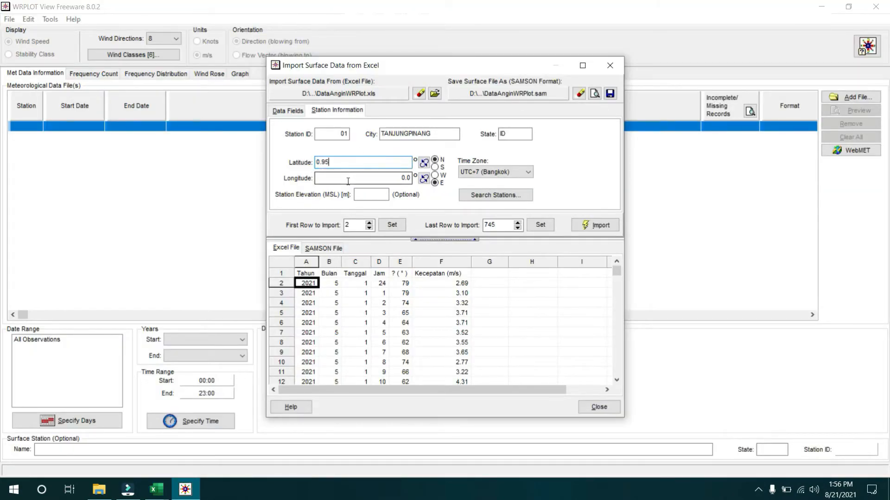
key(alt+Tab)
click(154, 164)
key(ctrl+c)
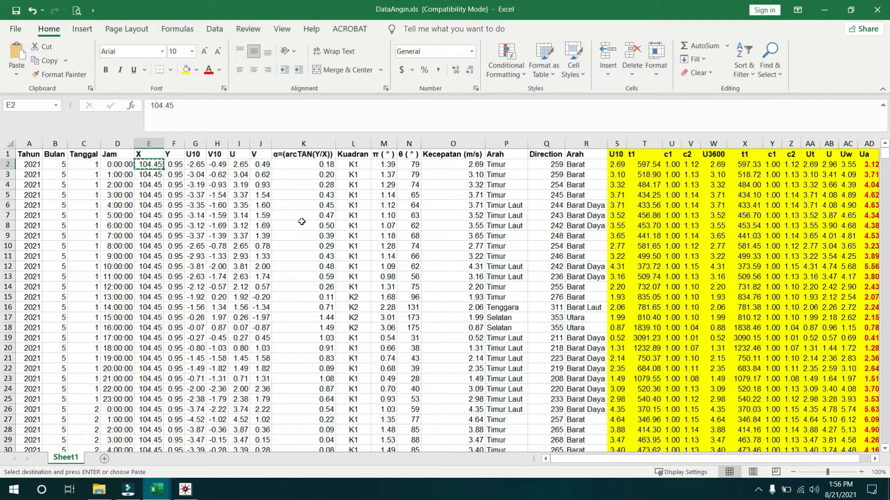
key(alt+Tab)
click(337, 176)
double_click(337, 176)
key(ctrl+v)
- Set the station elevation to 10 m
key(Tab)
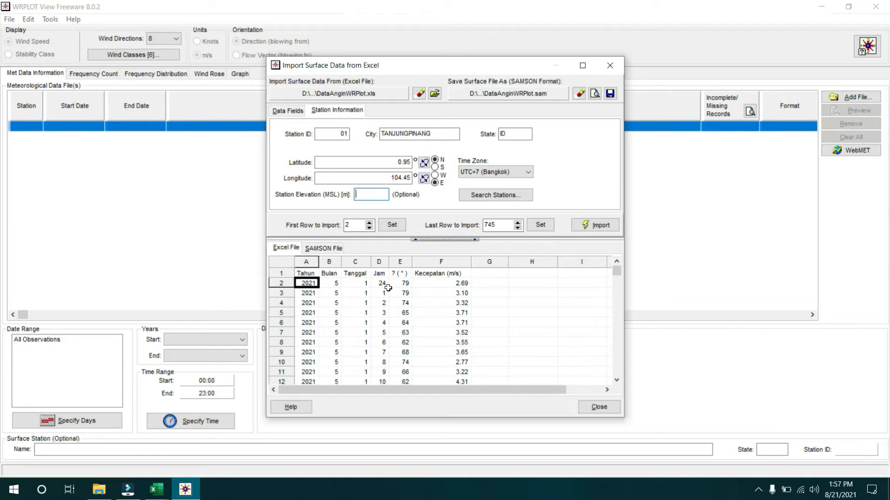
text(12)
key(BackSpace)
text(0)
click(542, 329)
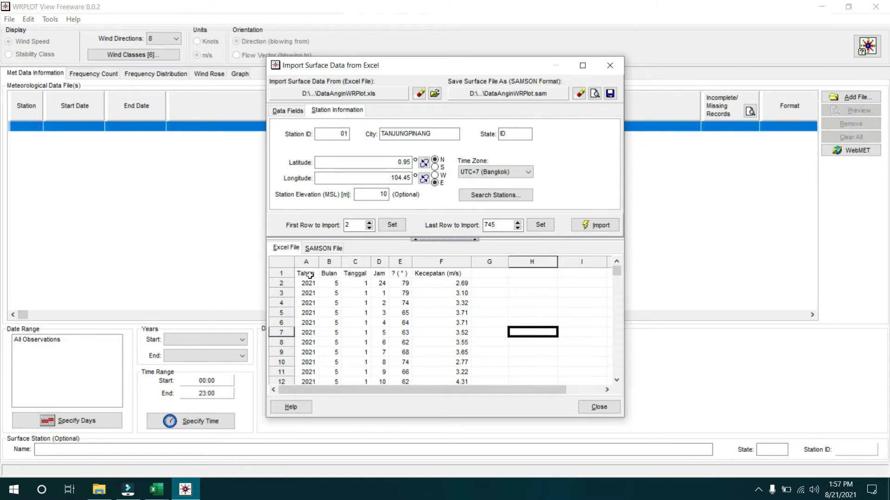
drag(302, 260, 426, 261)
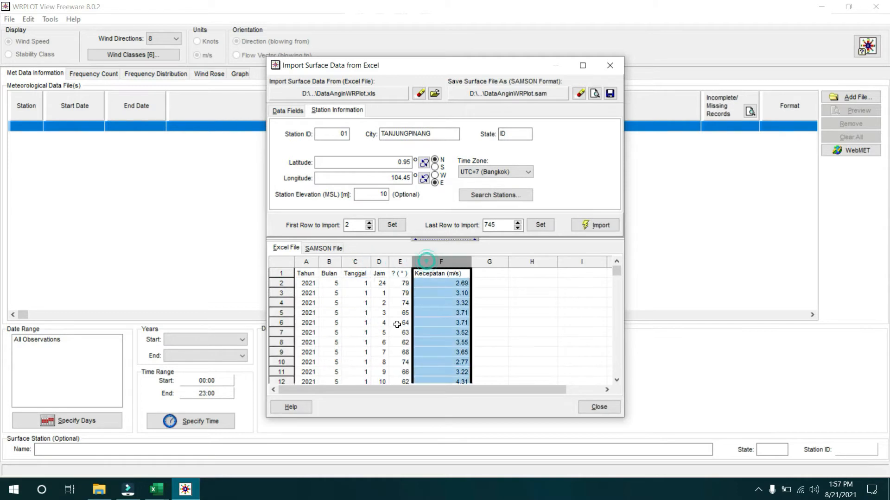
click(499, 304)
drag(306, 293, 464, 372)
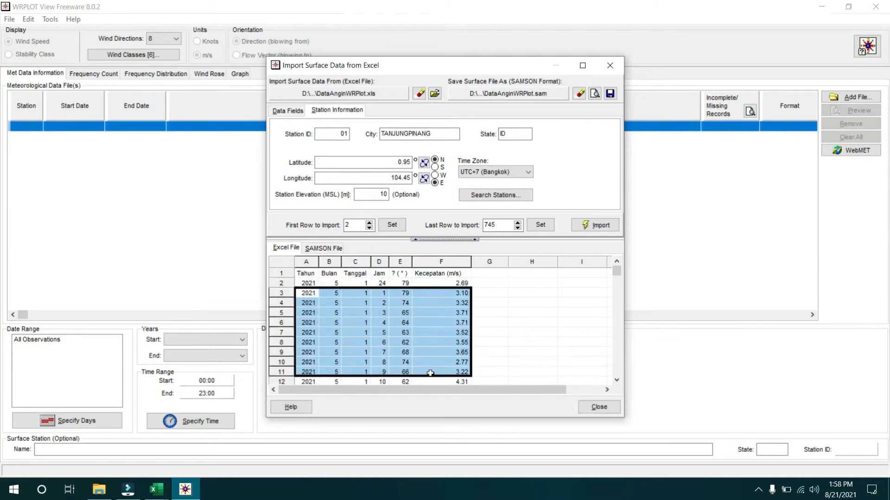
- Assign columns A, B, C and D of the Excel data to Year, Month, Day and Hour
click(513, 334)
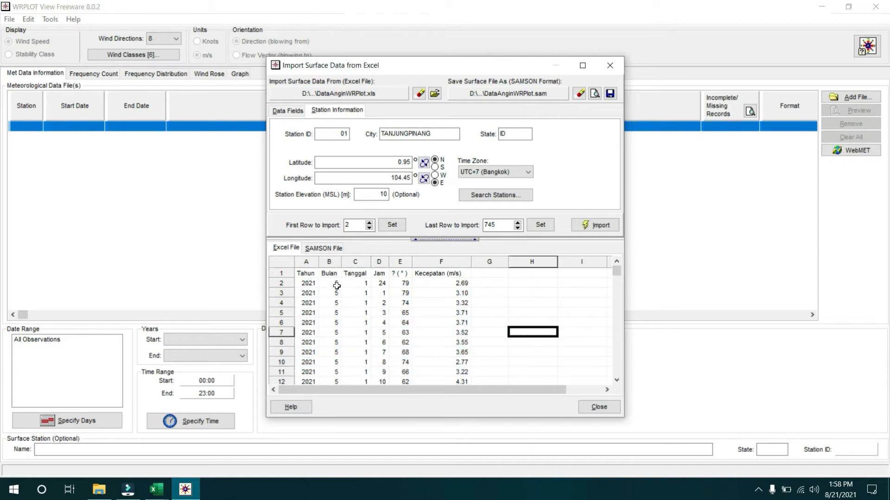
click(309, 262)
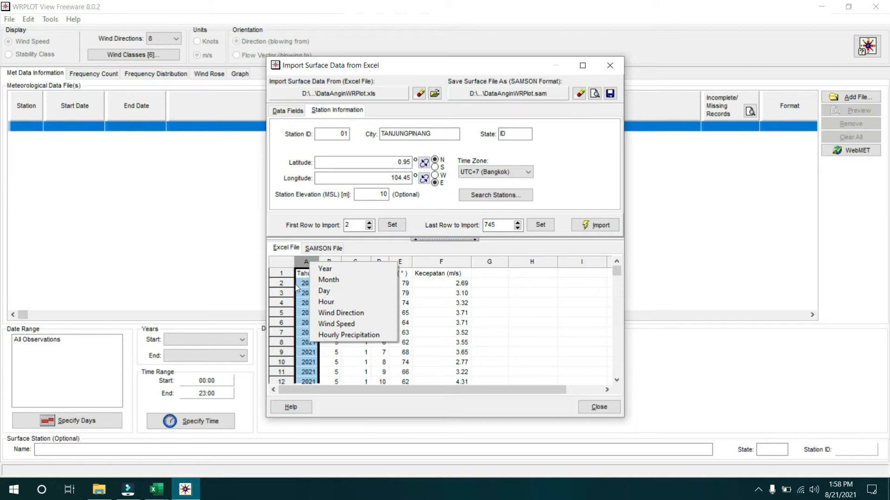
click(323, 270)
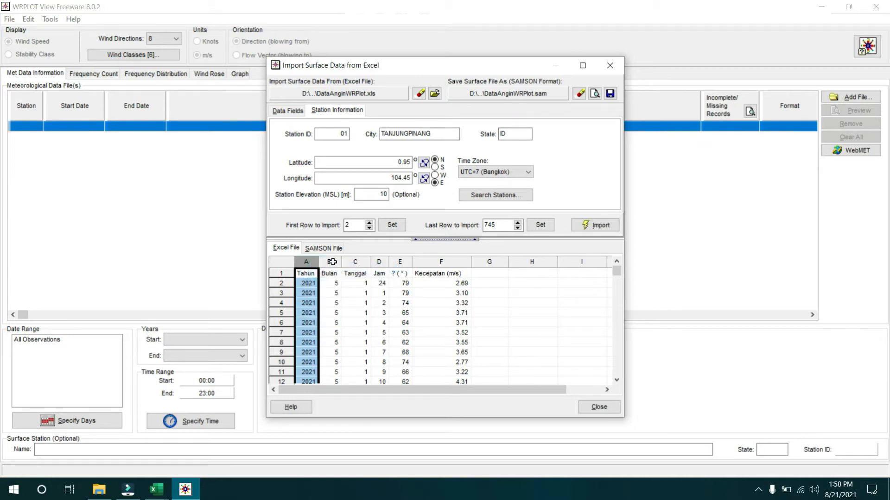
click(330, 262)
click(357, 281)
click(358, 266)
click(376, 294)
click(380, 263)
click(404, 301)
- Assign column E of the Excel data to Wind Direction and column F to Wind Speed
click(401, 263)
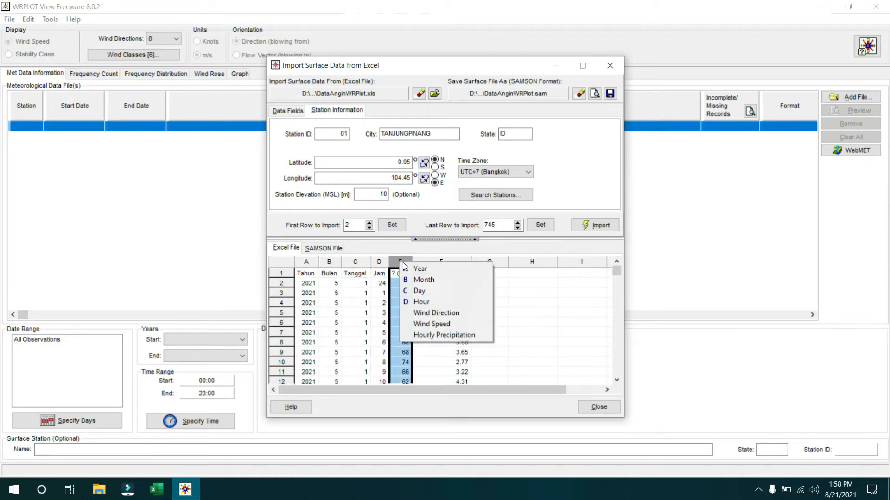
click(432, 311)
click(437, 262)
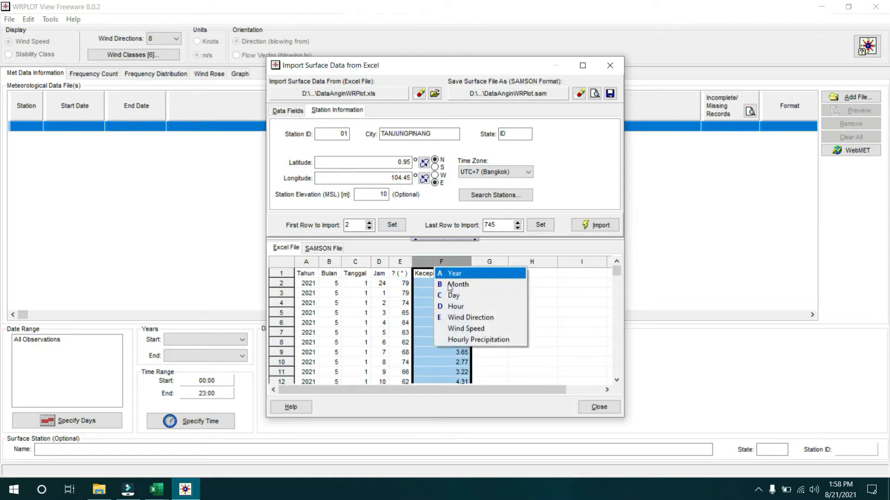
click(458, 327)
click(495, 302)
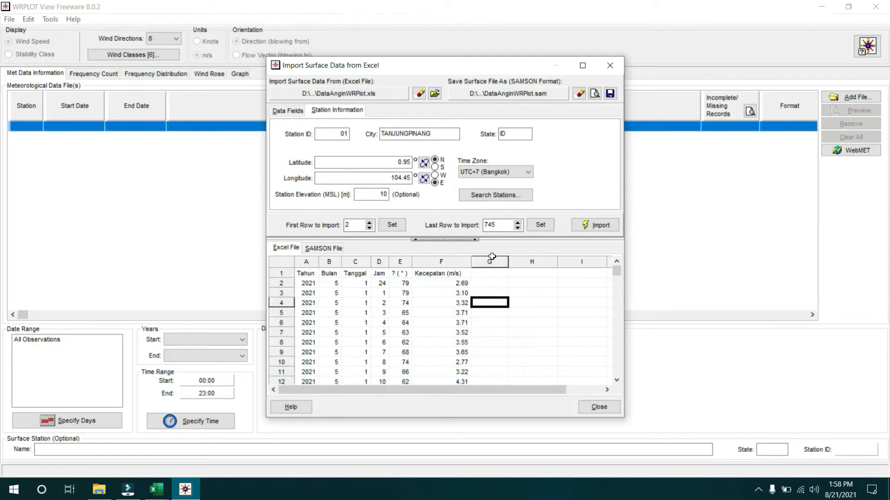
- Assign the empty column G of the Excel data to Hourly Precipitation
click(490, 262)
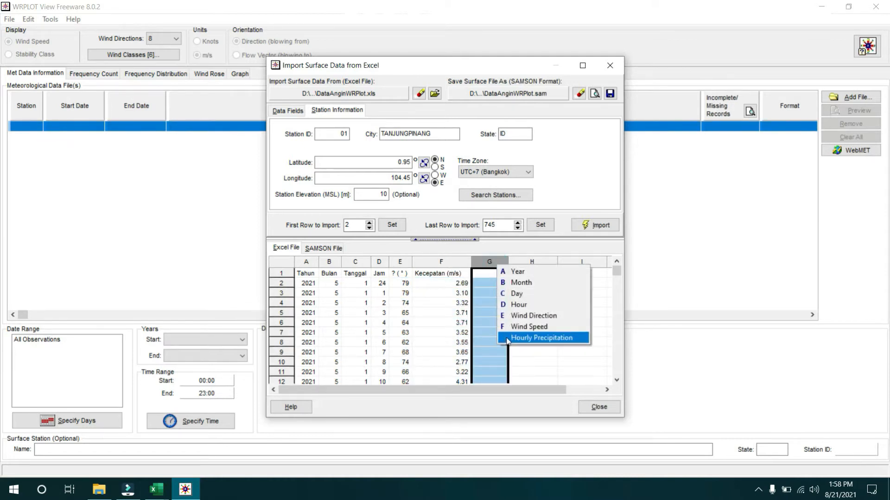
click(518, 342)
drag(486, 281, 492, 357)
click(528, 343)
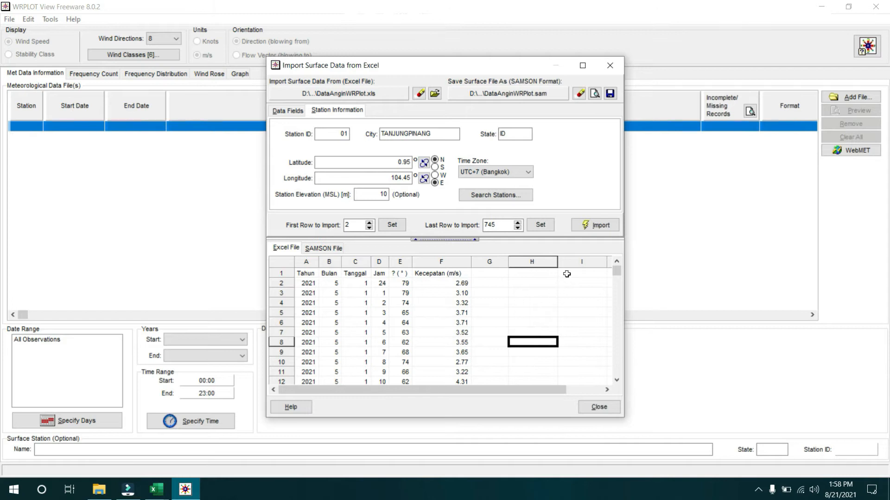
- Import the Excel data into the SAMSON file DataAnginWRPlot.sam, review the created file, and close the import window
click(583, 227)
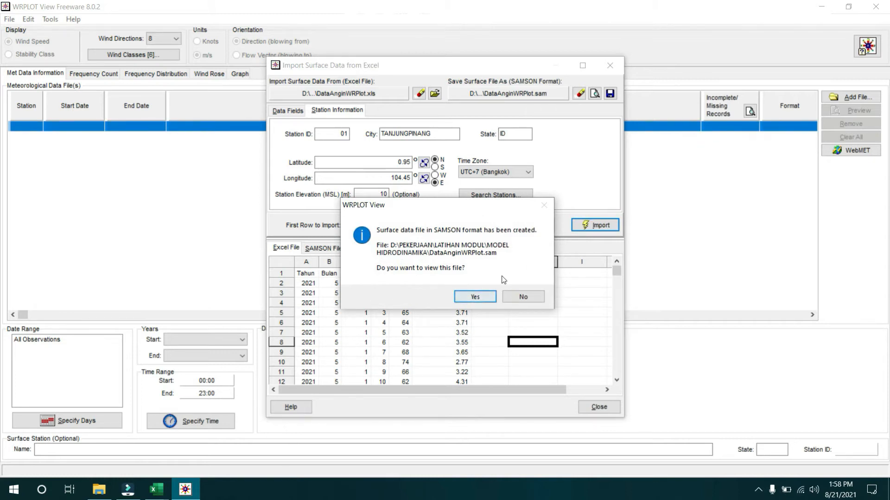
drag(420, 209, 308, 98)
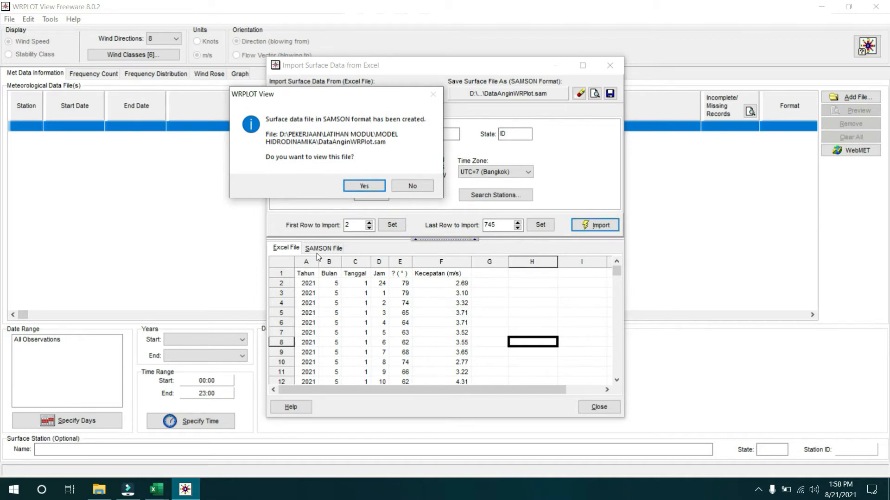
click(383, 188)
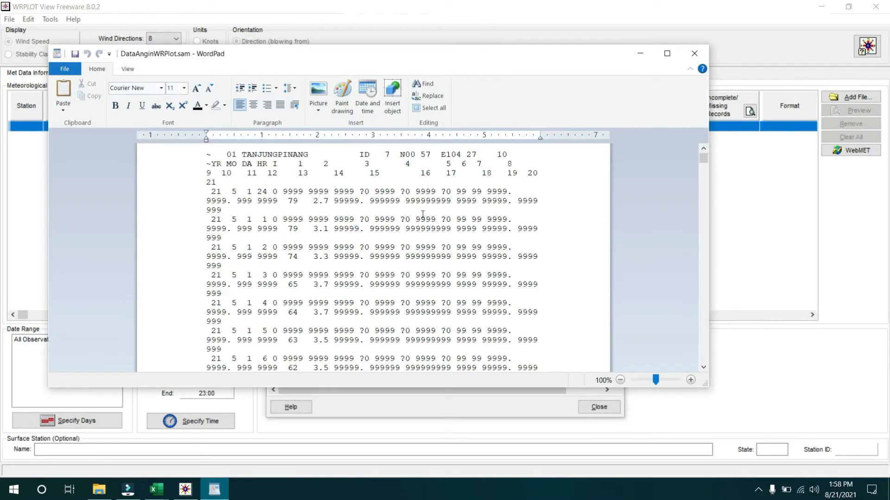
scroll(426, 210, down, 14)
scroll(426, 210, down, 20)
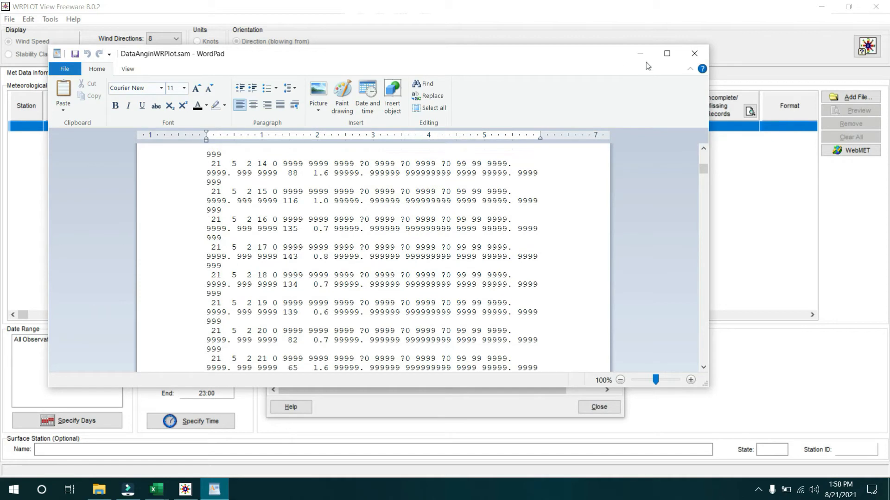
click(693, 53)
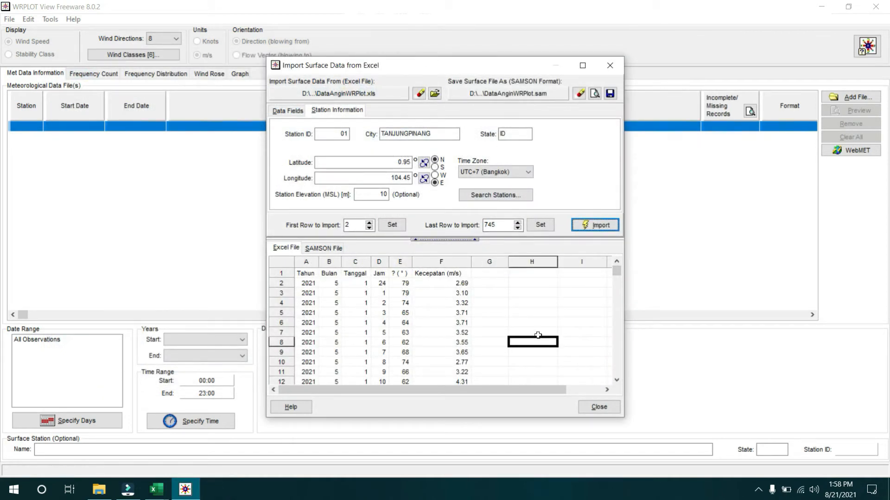
click(599, 407)
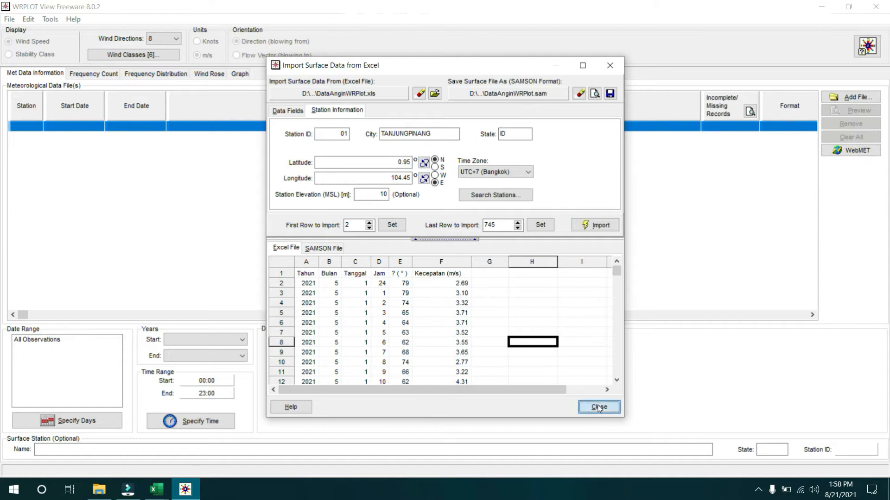
click(50, 19)
click(50, 19)
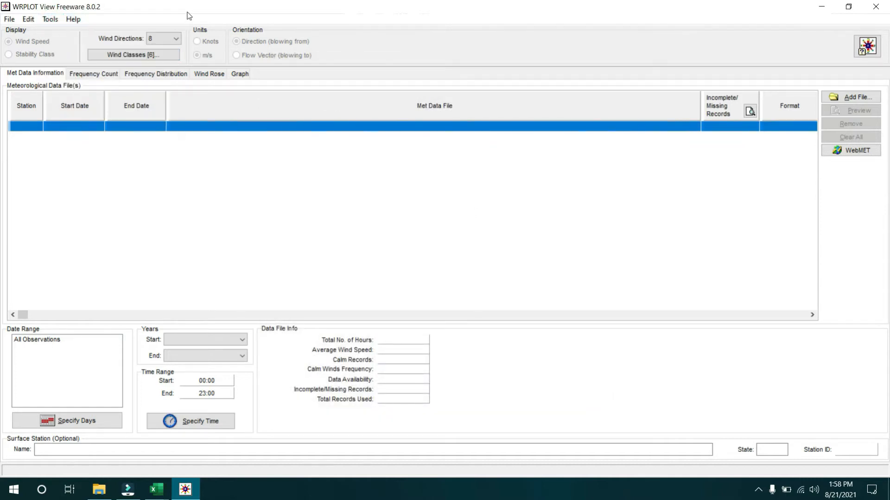
- Add DataAnginWRPlot.sam as a meteorological data file, filtering the file list to Surface Met Data (SAMSON)
click(845, 98)
scroll(532, 152, down, 2)
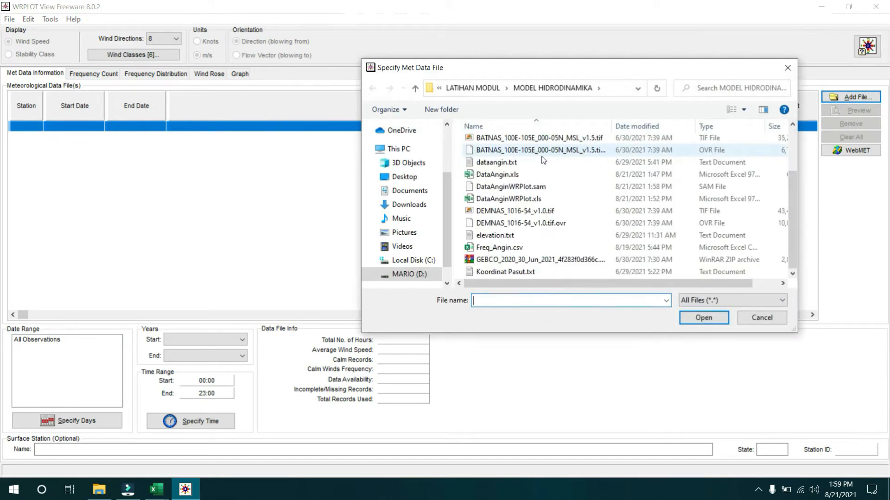
scroll(541, 181, up, 2)
scroll(541, 182, down, 2)
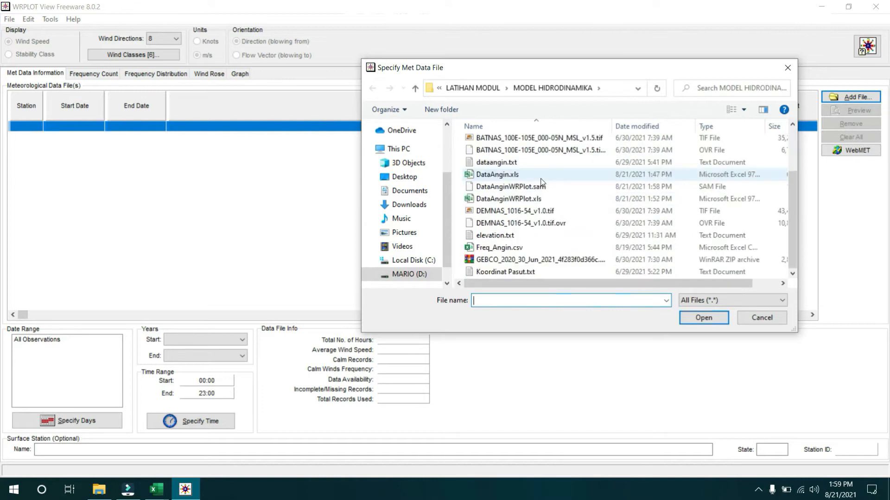
scroll(540, 181, up, 2)
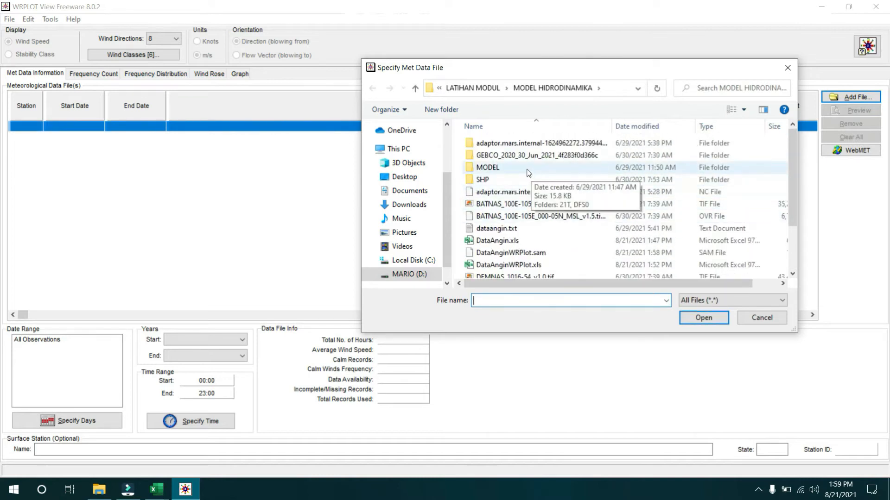
scroll(528, 176, down, 2)
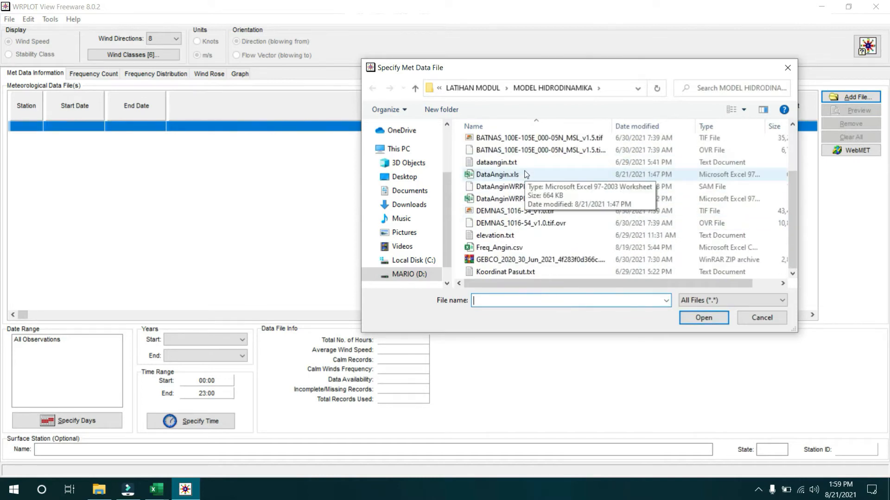
scroll(526, 175, up, 2)
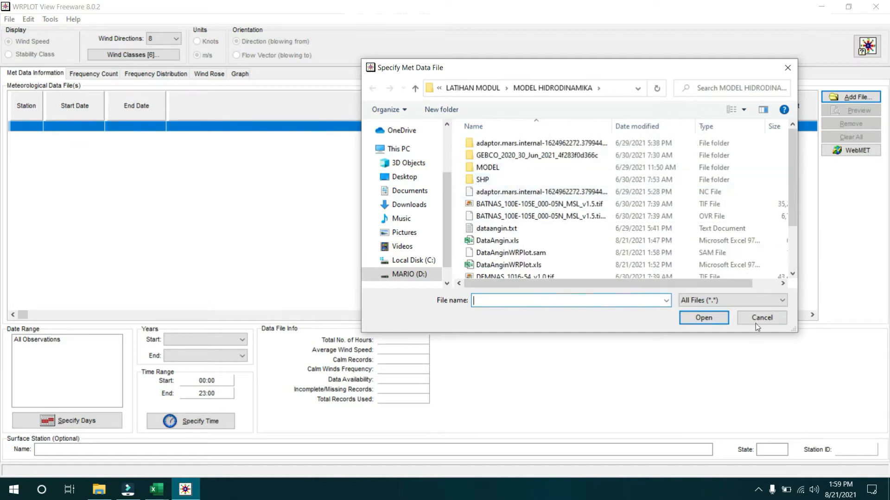
click(748, 300)
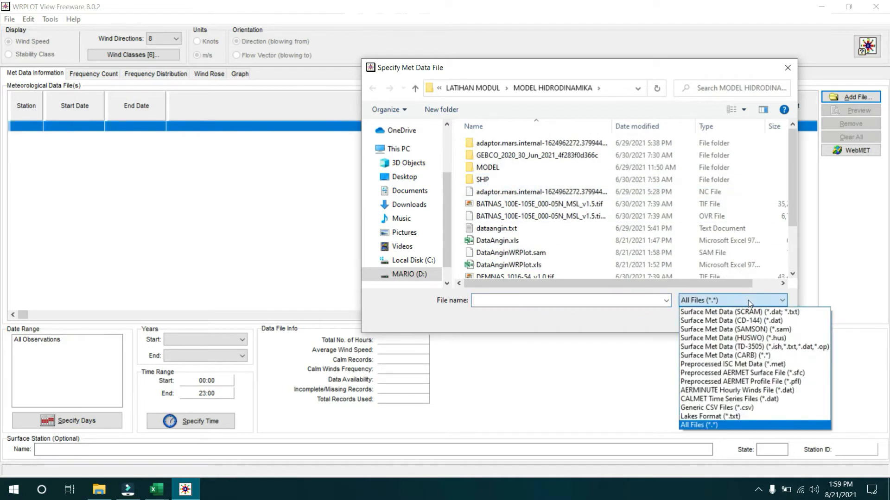
click(790, 330)
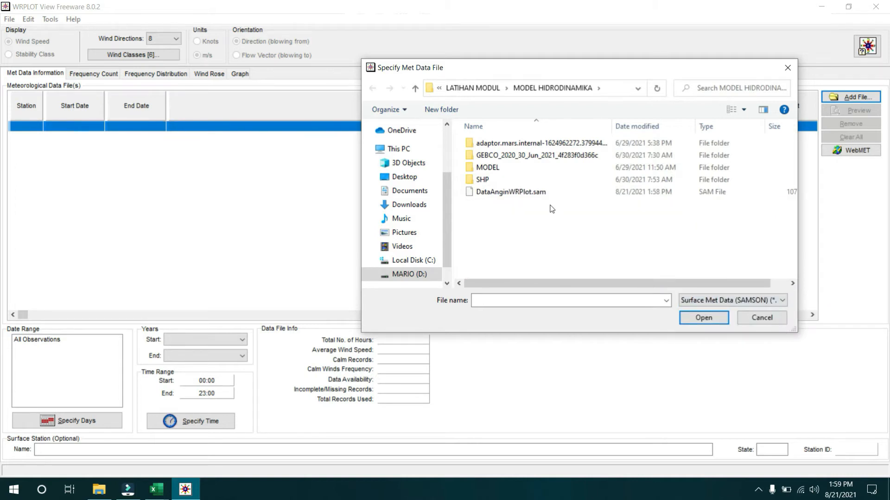
click(538, 192)
click(703, 318)
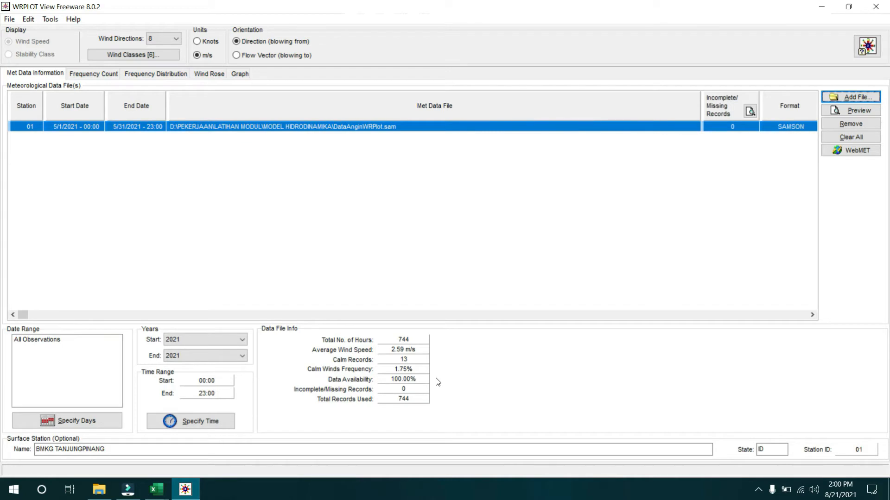
- Display the wind rose with 8 wind directions and the Direction (blowing from) orientation
click(175, 39)
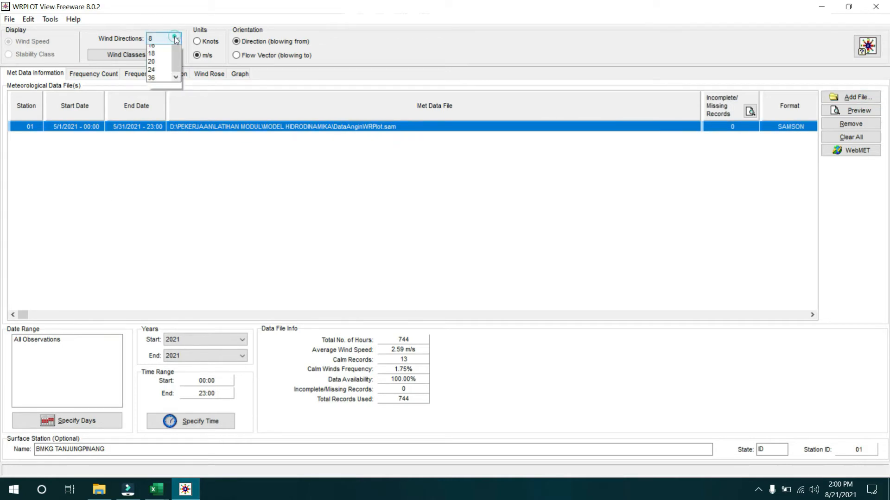
click(175, 38)
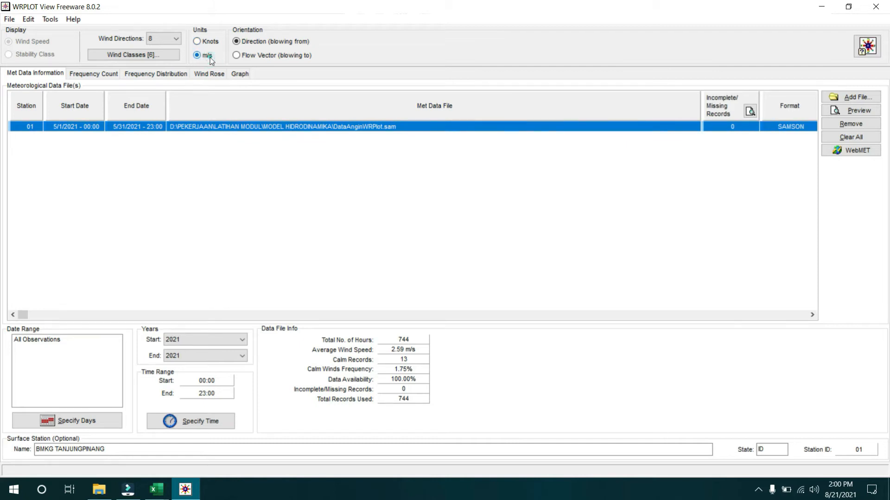
click(303, 60)
click(299, 44)
click(209, 75)
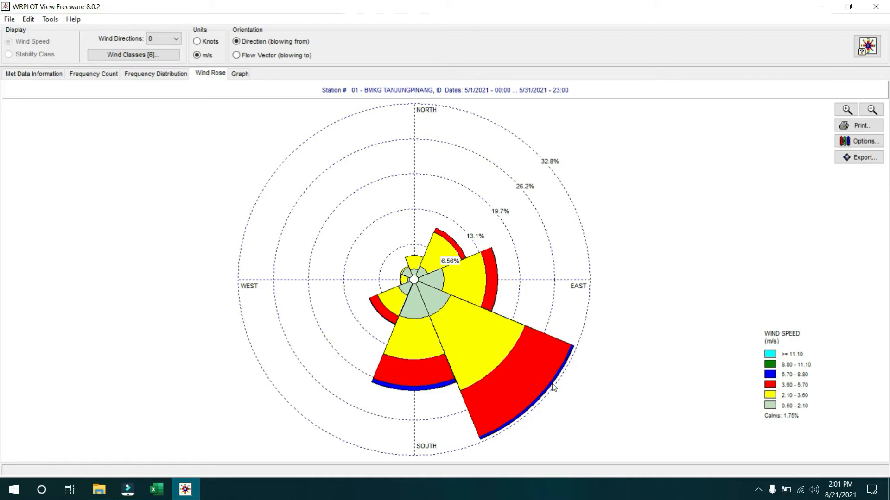
- Compare the wind rose in Flow Vector (blowing to) and Direction (blowing from) orientation, ending on Direction (blowing from)
click(286, 54)
click(285, 46)
click(284, 54)
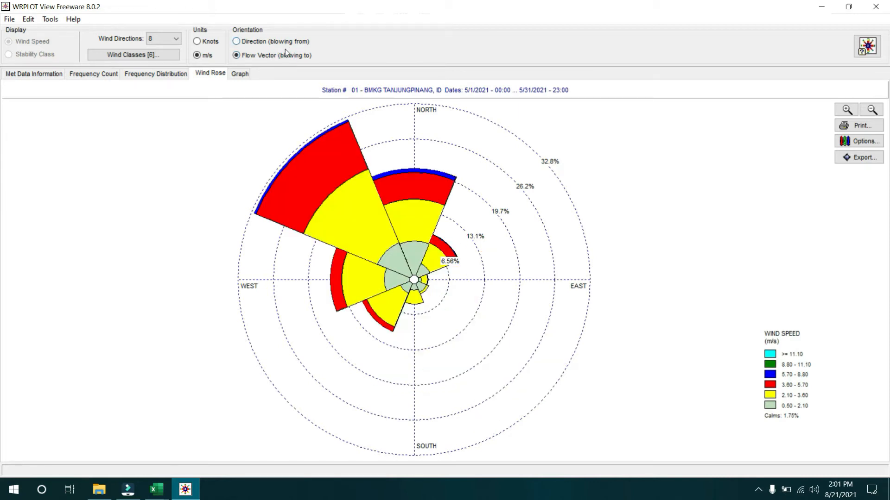
click(284, 41)
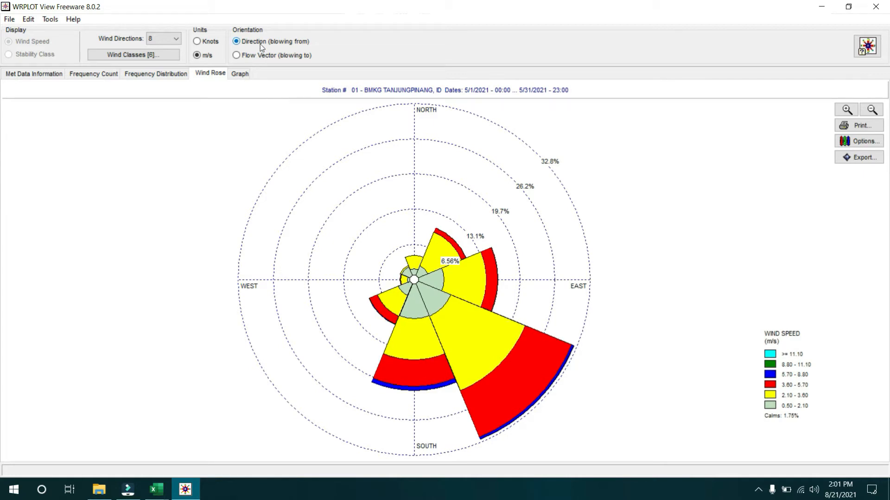
click(290, 60)
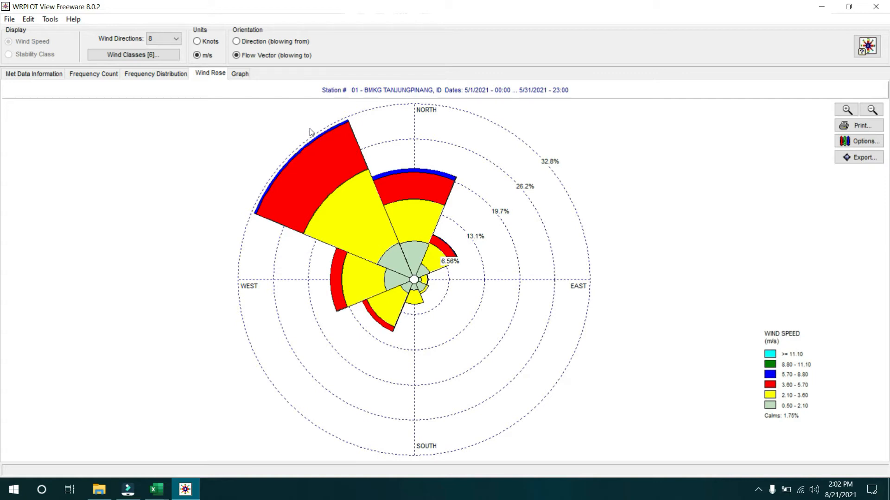
click(261, 42)
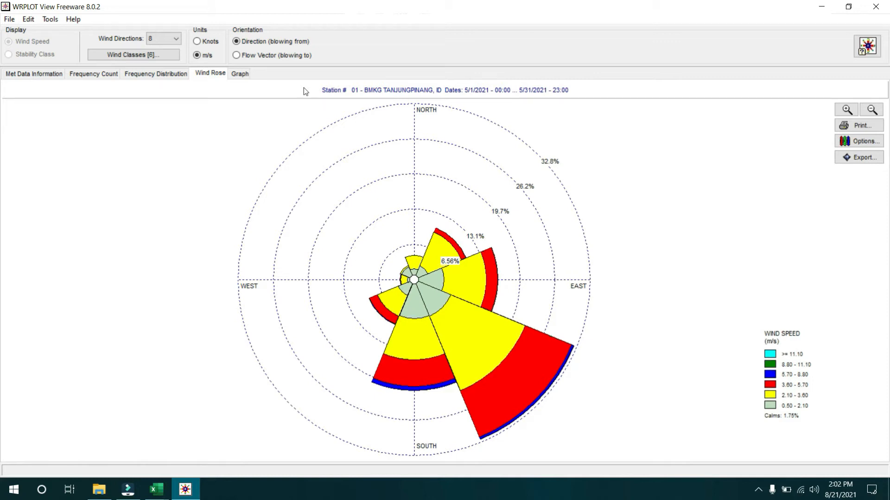
- Display the wind class frequency distribution graph for the station
click(759, 490)
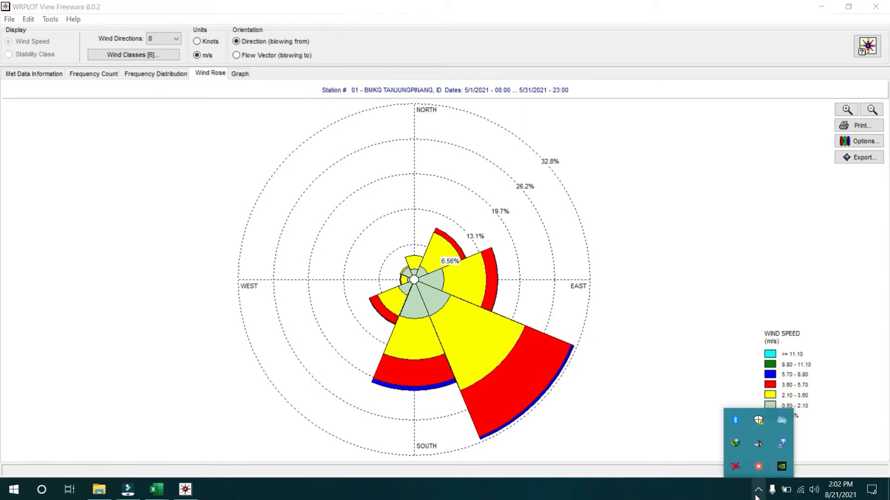
click(687, 337)
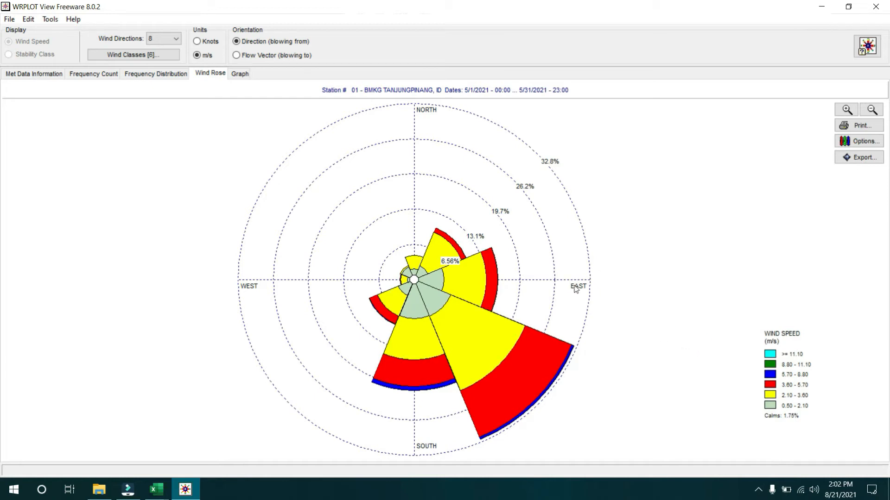
click(240, 74)
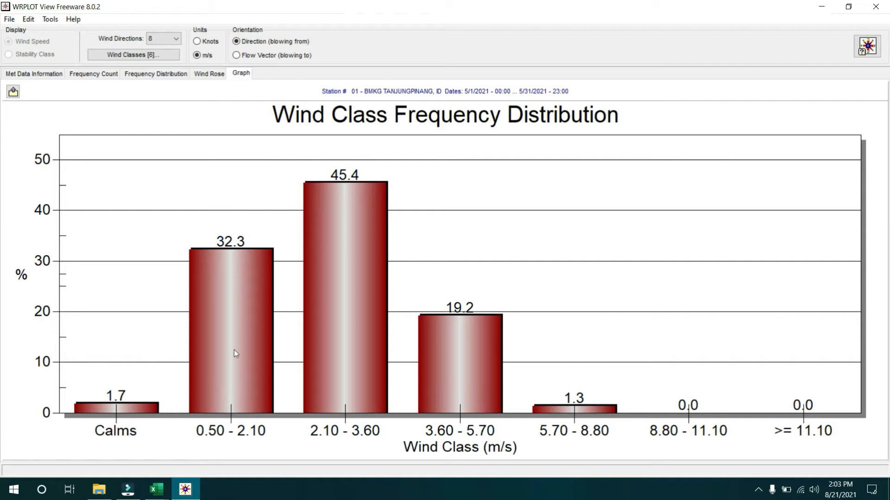
- Check the Specify Time Range settings for the loaded meteorological data without changing them
click(55, 74)
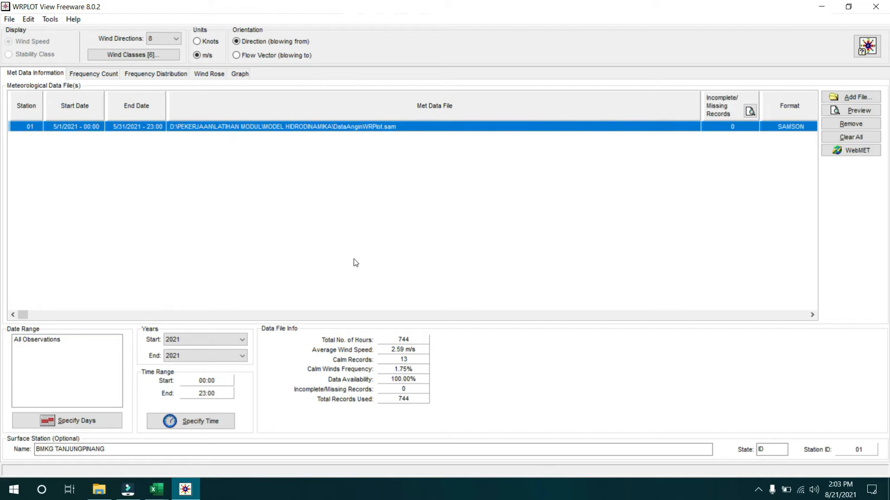
click(194, 420)
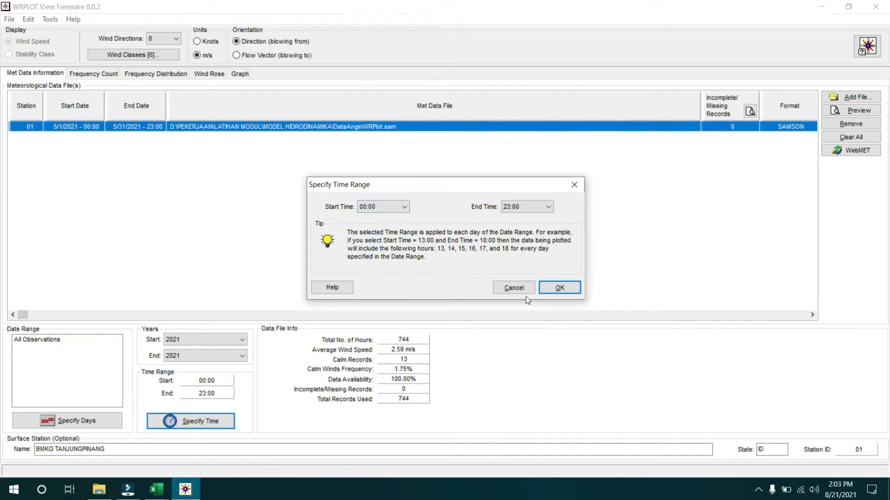
click(514, 288)
- Examine the calendar of days to process, going through the months from January to December
click(34, 425)
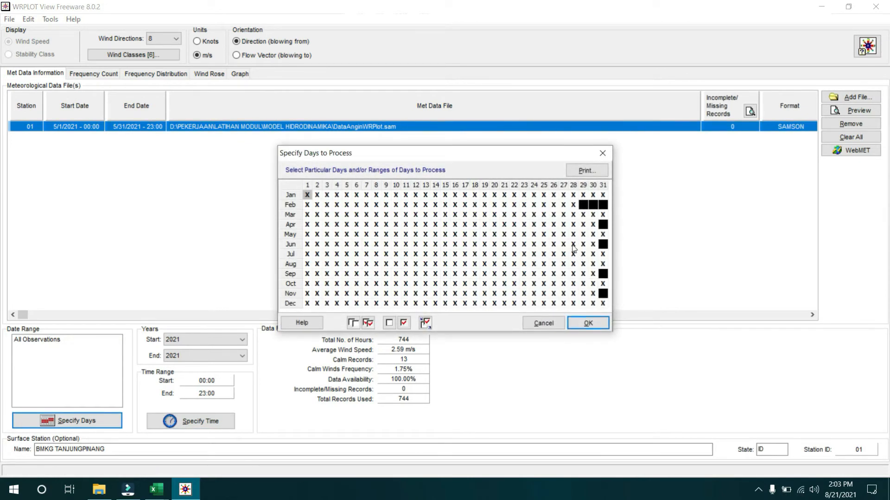
key(Down)
key(Down)
key(Down)
key(Down)
key(Down)
key(Down)
key(Down)
key(Down)
key(Down)
key(Down)
key(Down)
mouse_move(163, 485)
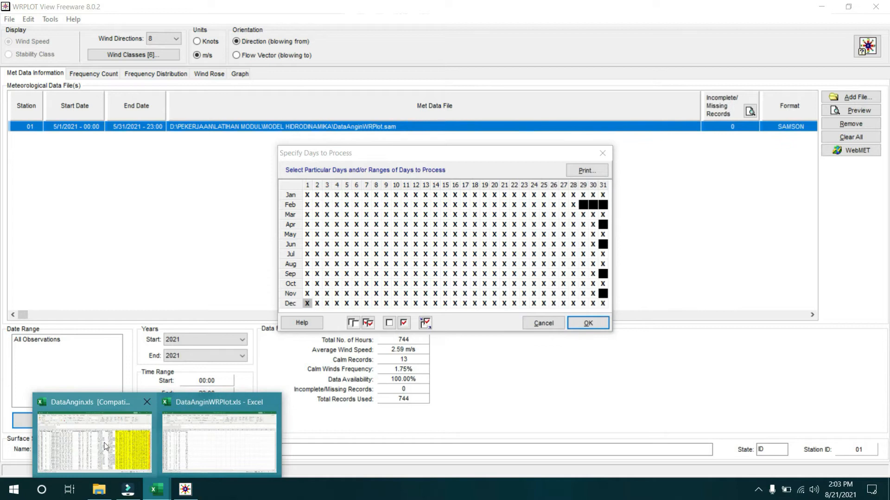
mouse_move(105, 446)
- Deselect all days in the days-to-process calendar and apply the empty selection
click(425, 215)
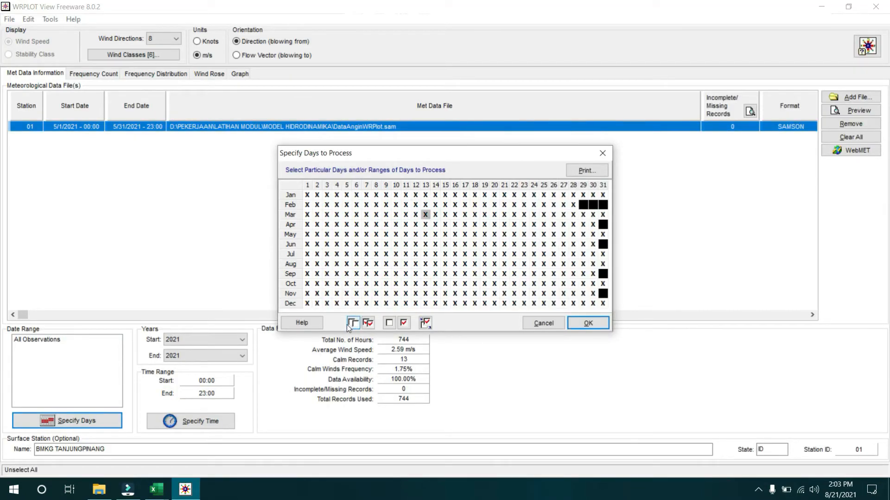
click(366, 234)
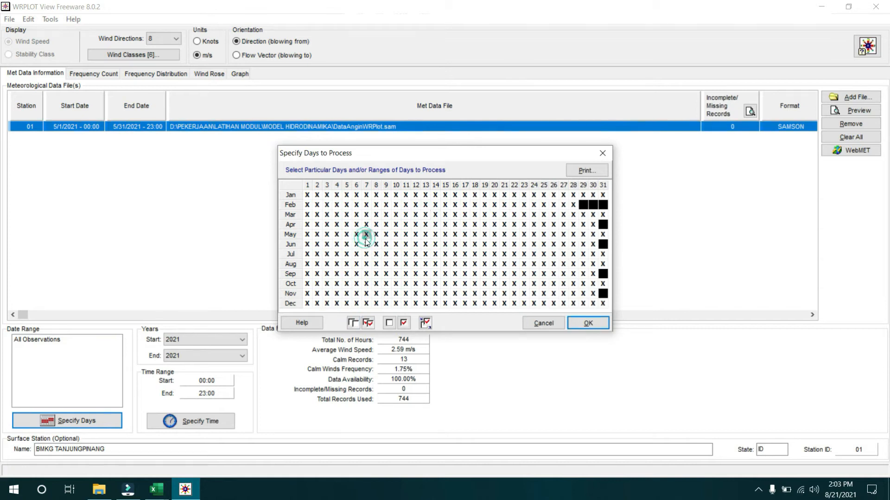
click(354, 325)
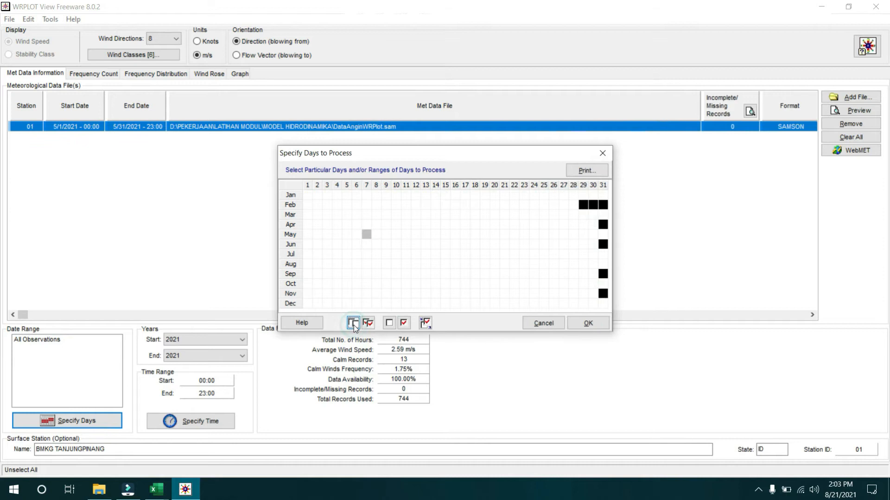
click(588, 323)
- Check the wind rose and the wind class graph with no days selected
click(210, 74)
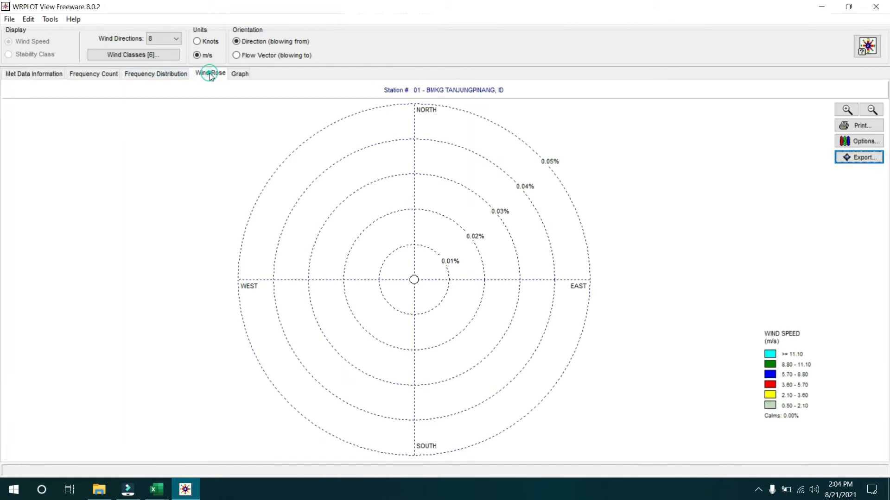
click(234, 76)
click(208, 74)
- Reopen the calendar of days to process and select every day of the year again
click(59, 72)
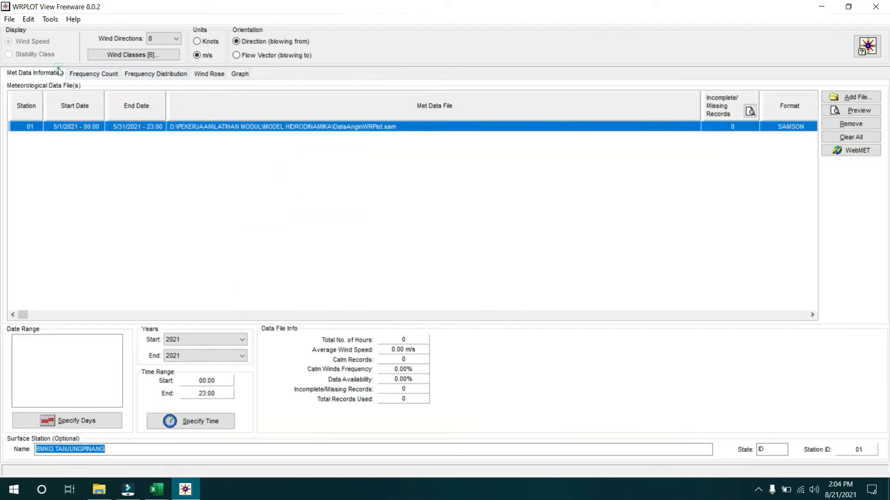
click(95, 423)
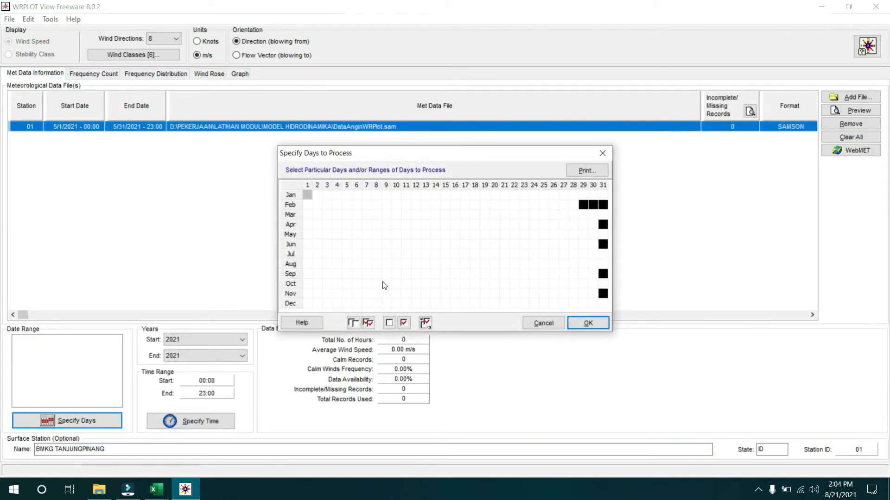
click(368, 323)
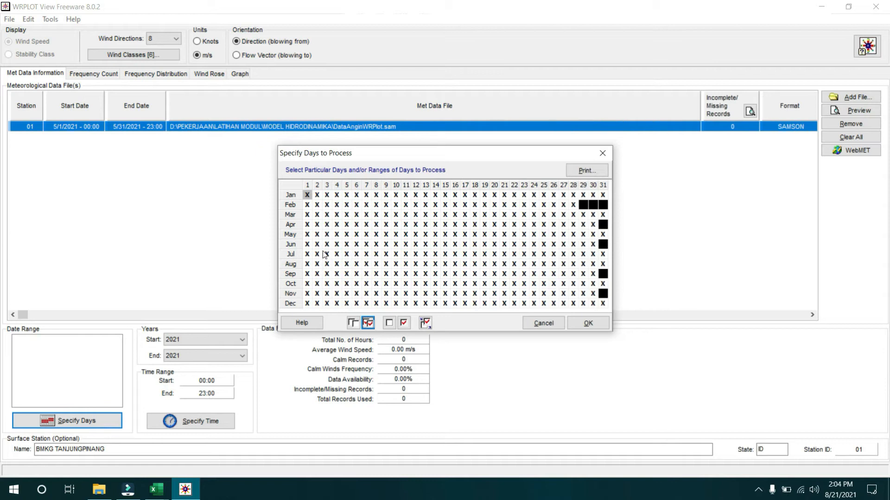
- Deselect May 1 in the calendar and select it again
click(357, 167)
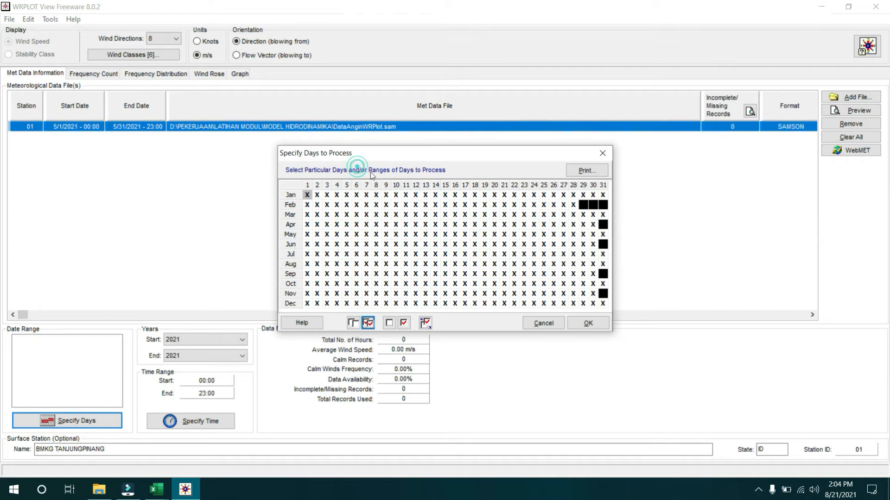
click(314, 237)
click(307, 234)
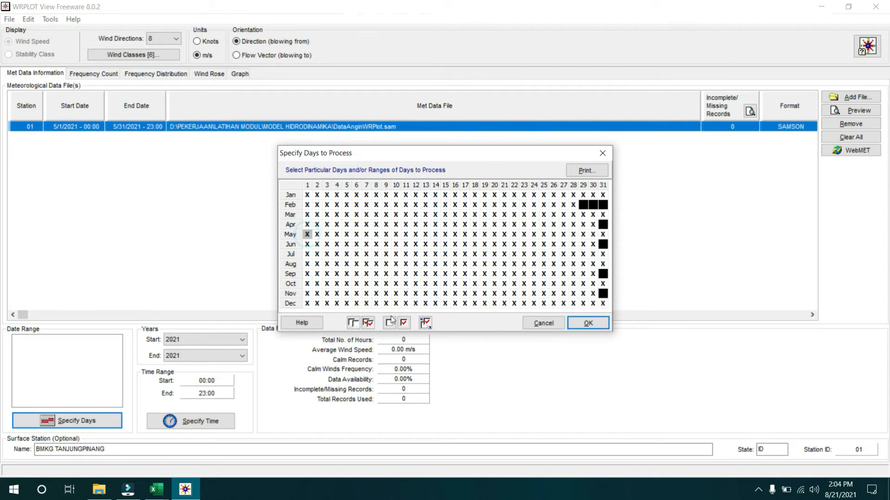
click(392, 324)
click(403, 323)
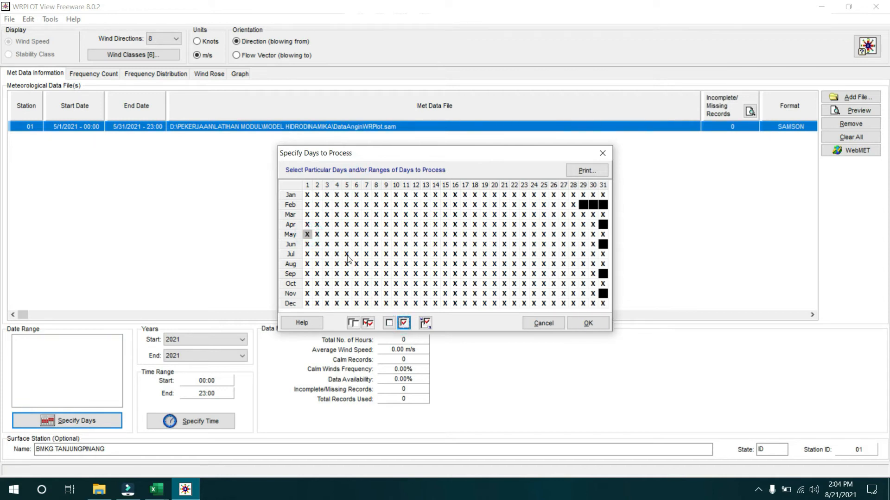
- Exclude May 15 to 31 from the days to process and display the wind rose for the remaining days
click(446, 235)
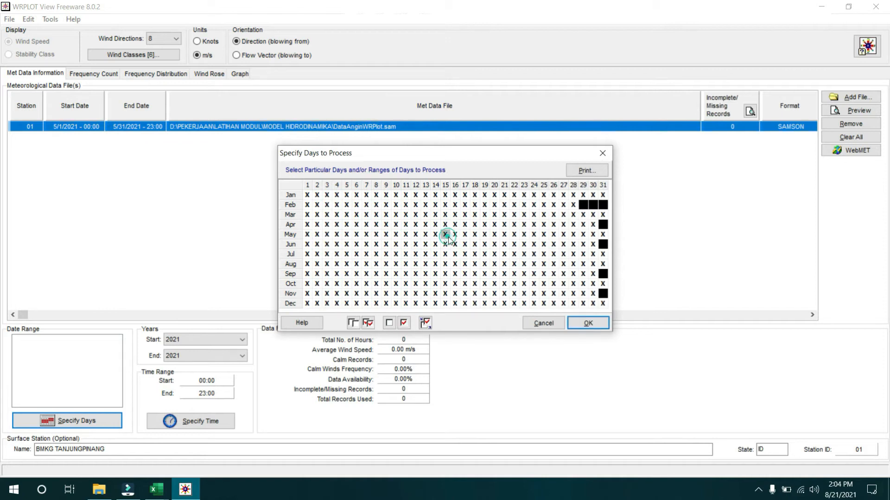
shift+click(602, 235)
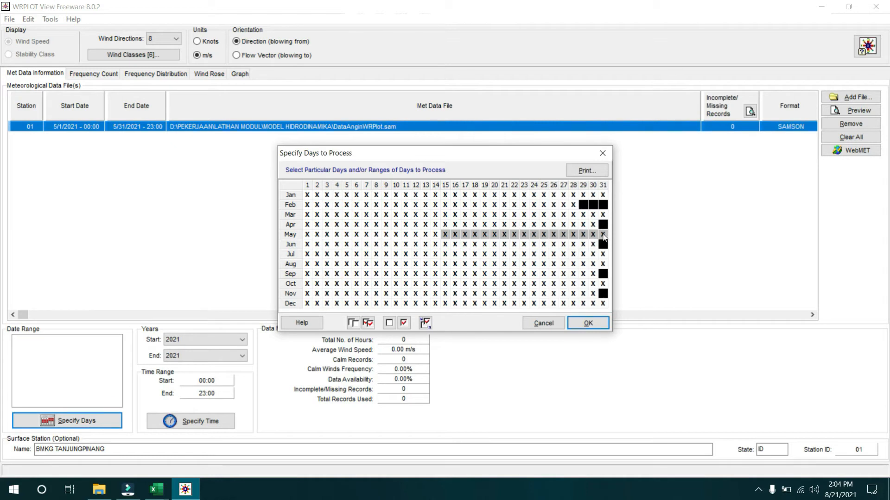
click(445, 233)
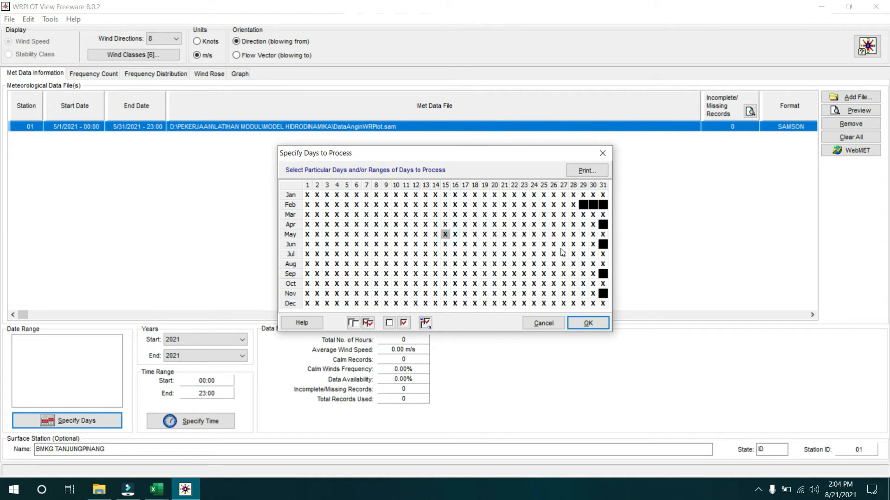
shift+click(602, 235)
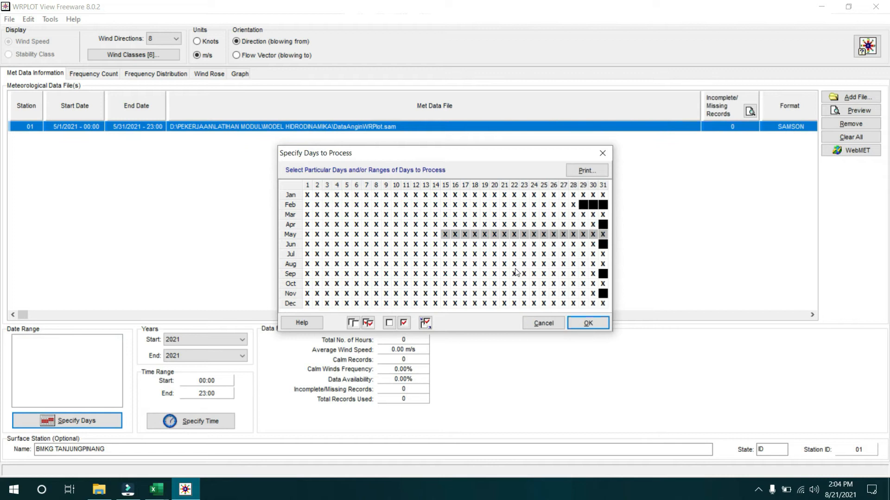
click(389, 324)
click(586, 327)
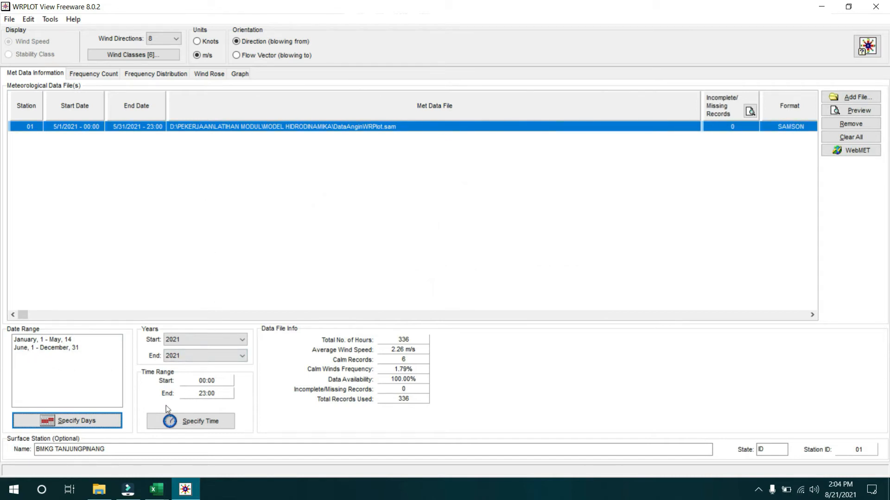
click(212, 75)
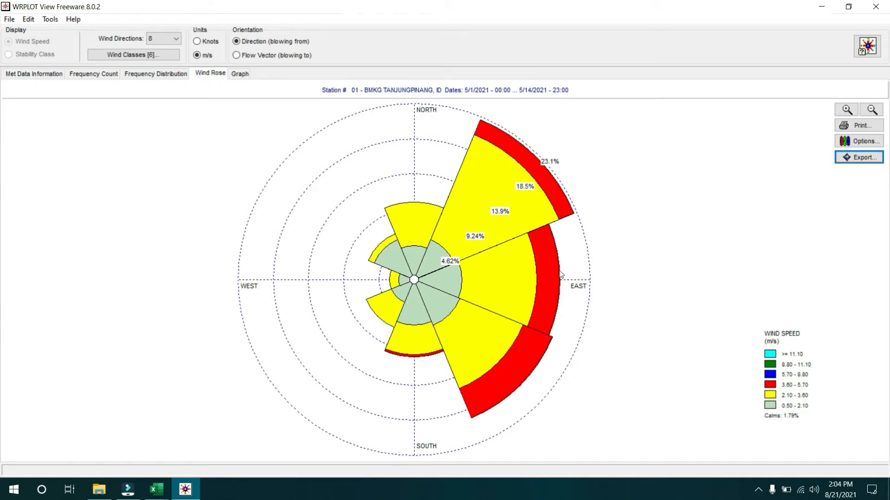
- Restore all days of the year for processing and display the wind rose for the full period
click(61, 73)
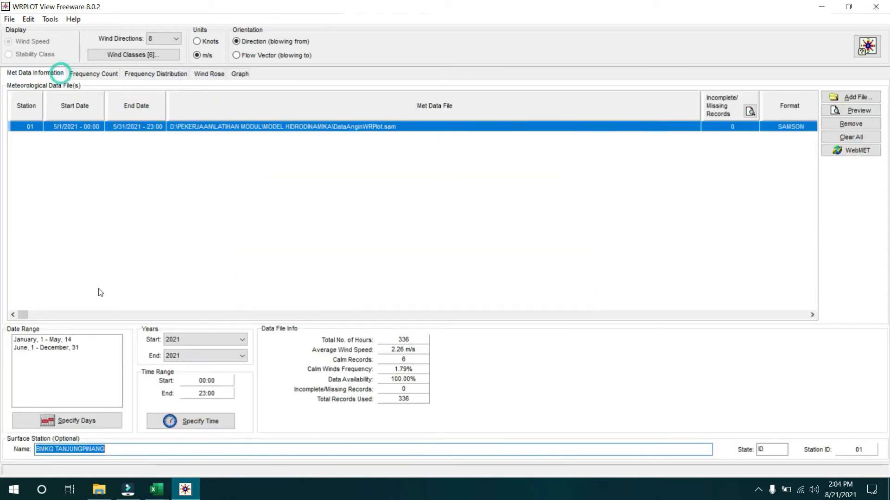
click(70, 421)
click(368, 323)
click(587, 323)
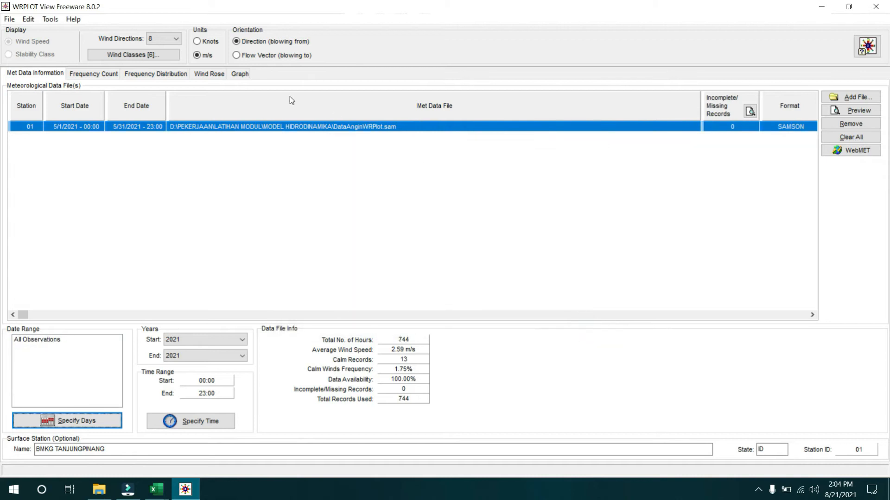
click(211, 74)
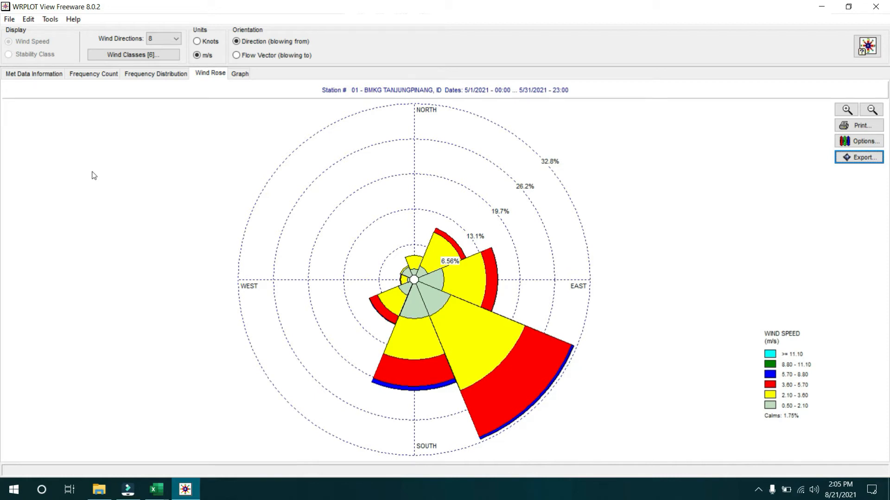
- Deselect the days from January 1 to May 31 in the calendar of days to process
click(29, 75)
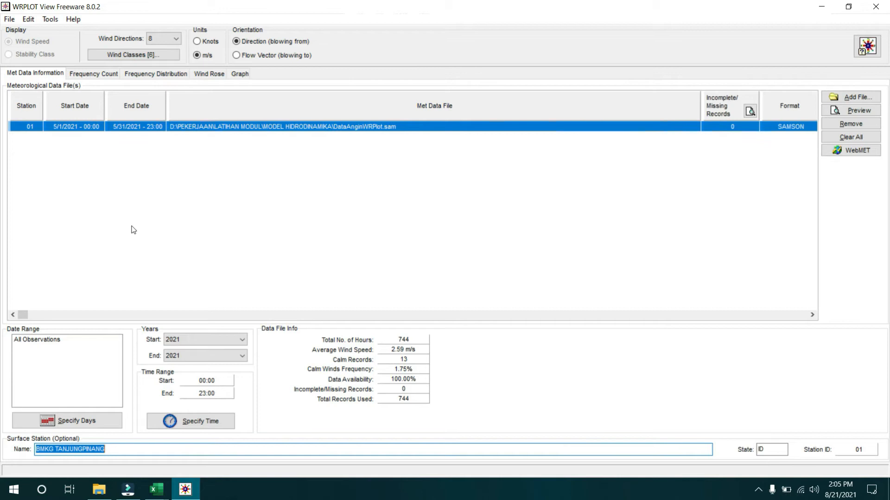
click(77, 420)
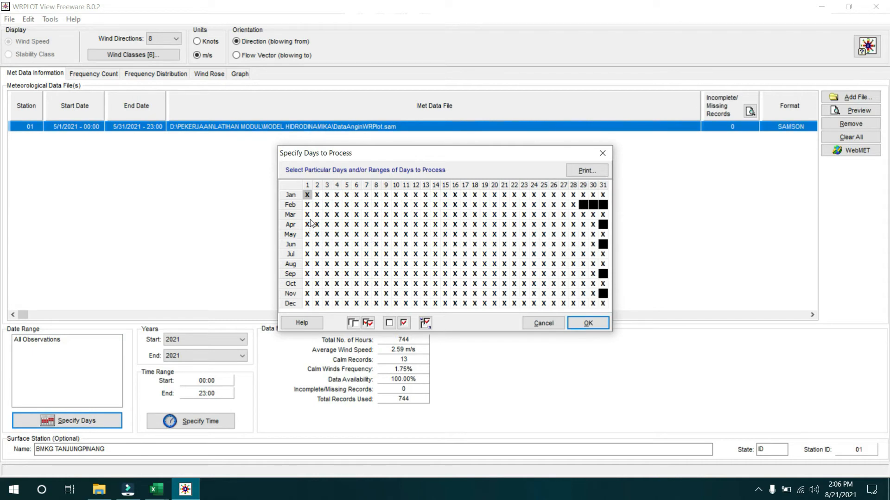
click(308, 245)
click(307, 235)
click(308, 196)
shift+click(601, 235)
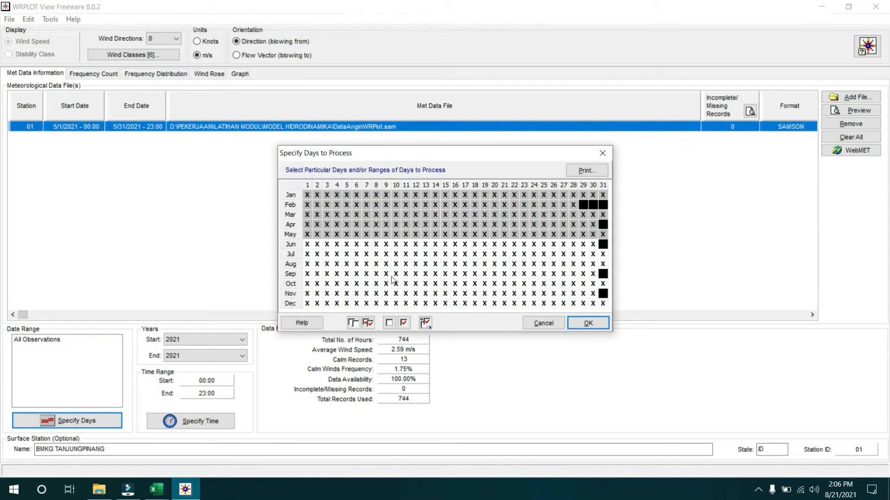
click(389, 324)
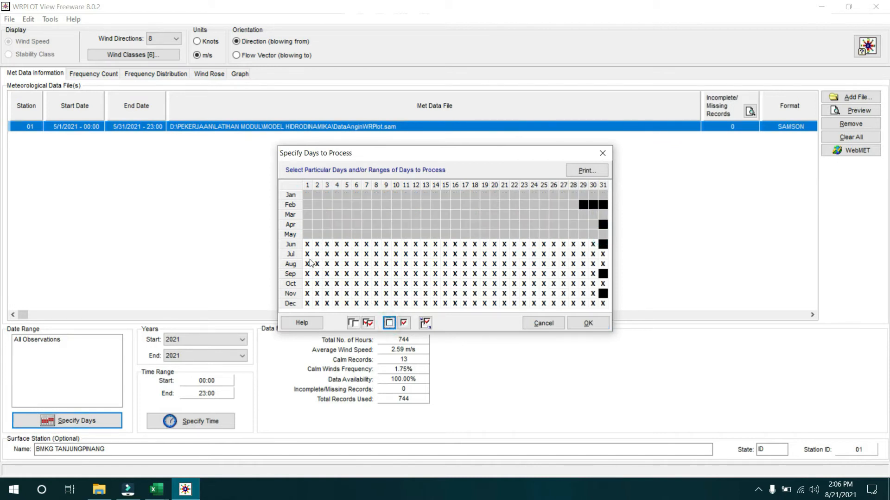
- Deselect the days from September 1 to December 31 as well, and discard the calendar changes
click(309, 275)
scroll(578, 293, down, 3)
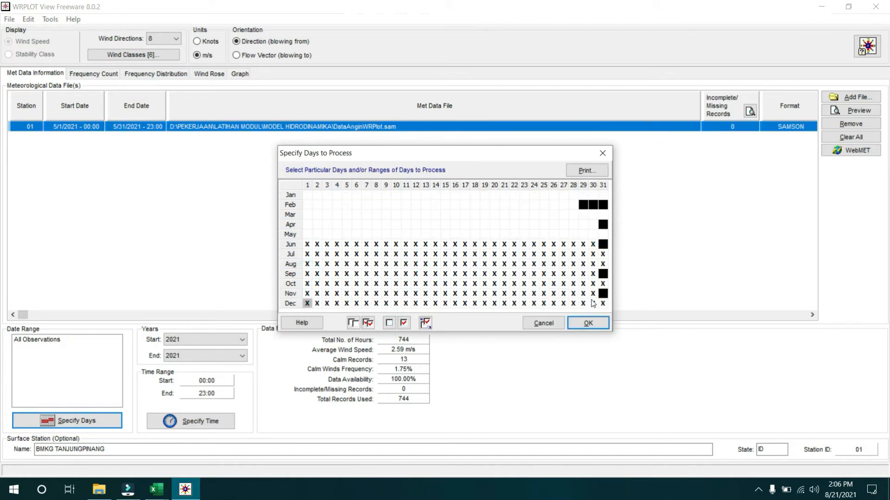
click(308, 275)
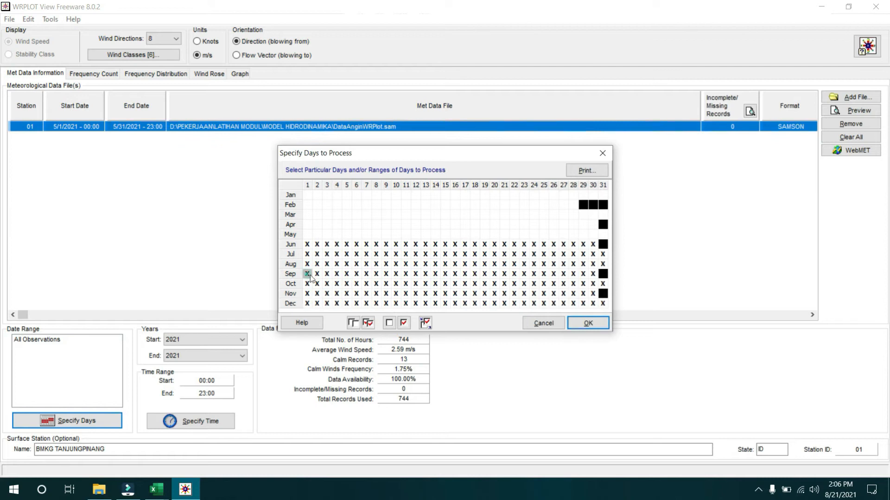
shift+click(603, 304)
click(389, 323)
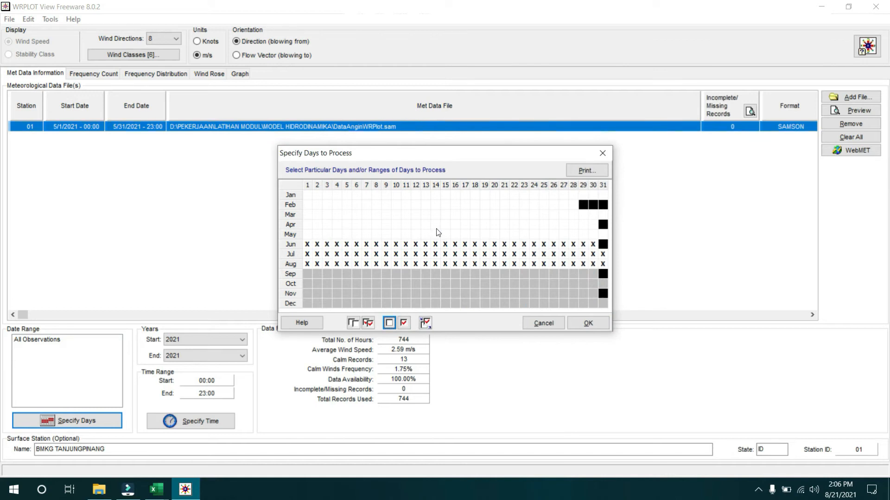
click(534, 324)
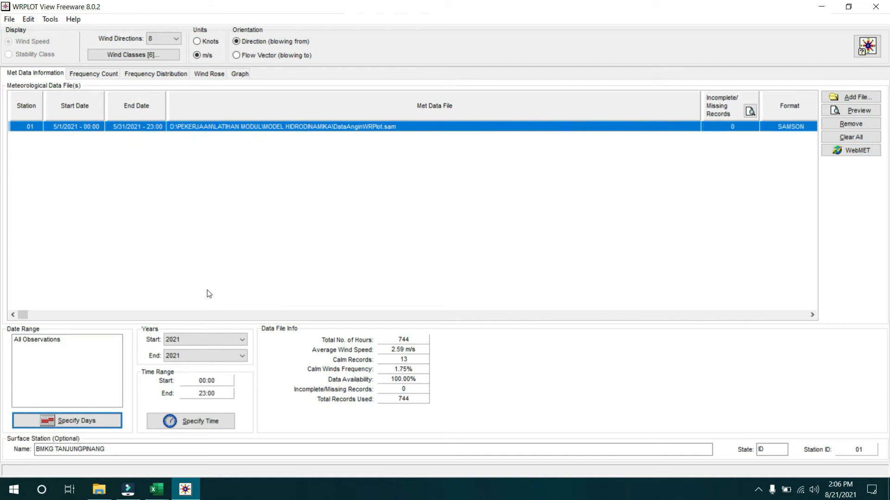
- Display the wind rose and review its colour palette and grid options without changing them
click(211, 74)
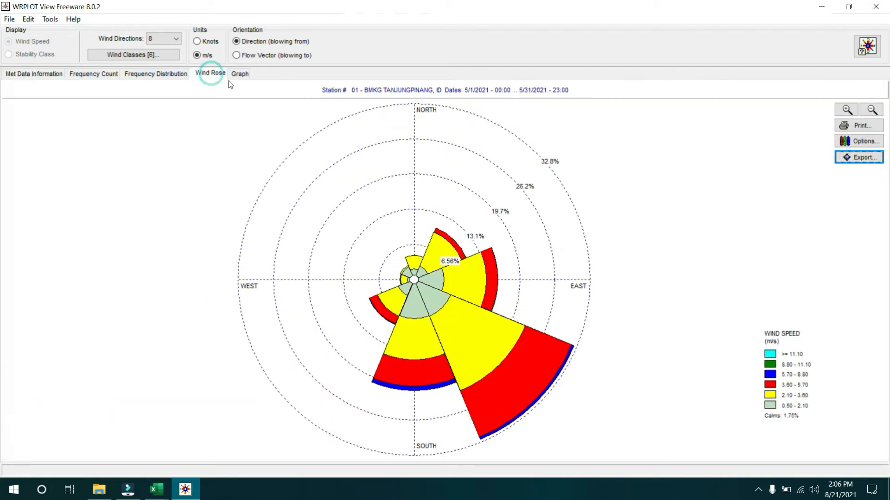
click(863, 143)
click(485, 145)
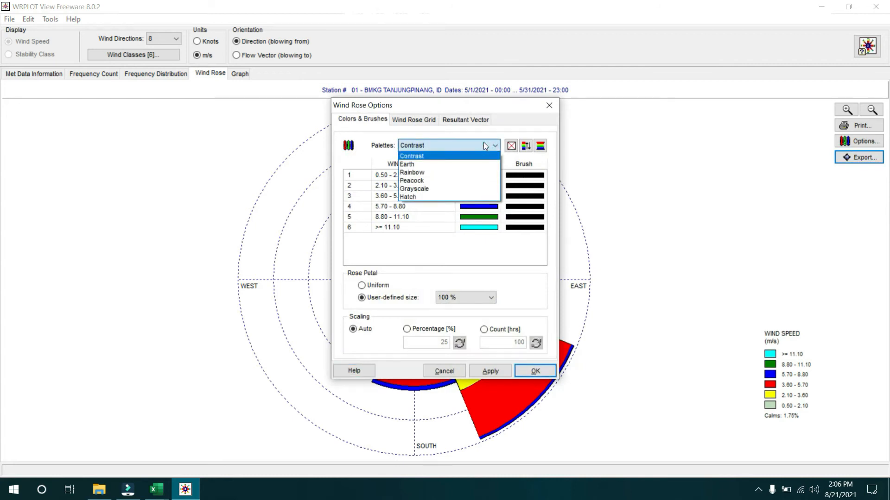
click(483, 142)
click(414, 120)
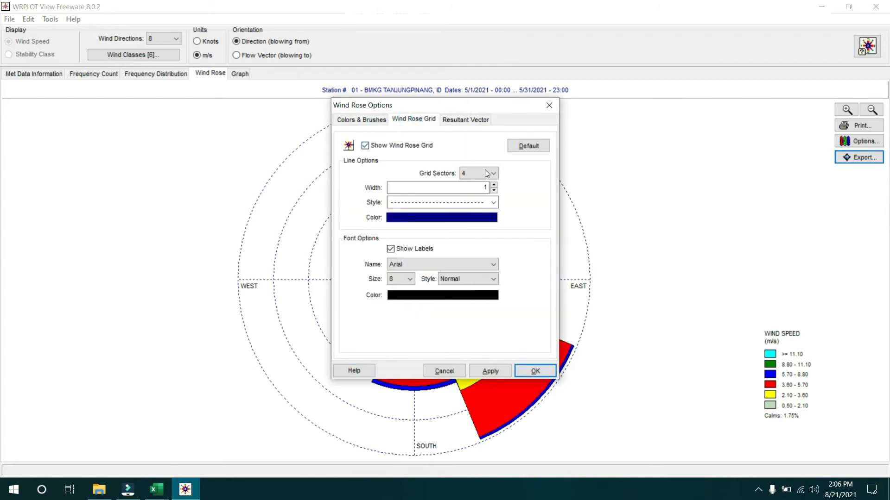
click(549, 106)
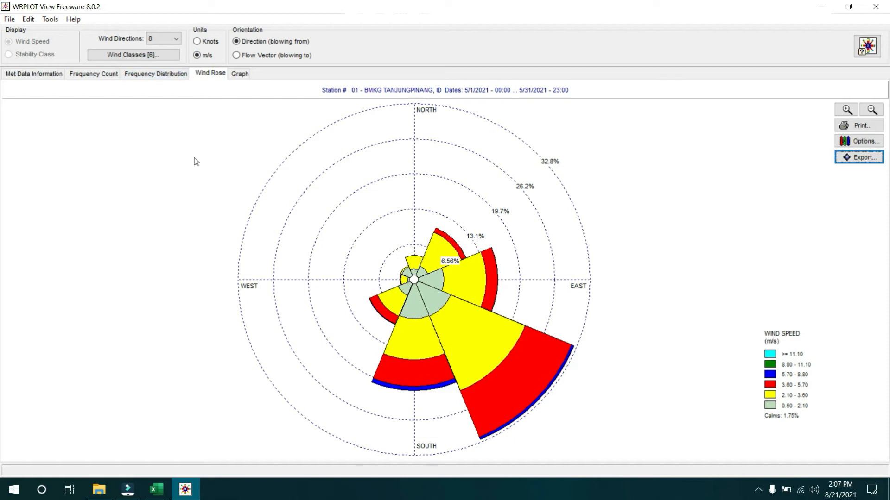
- Show the frequency distribution table in percent, and view the wind class frequency graph
click(126, 76)
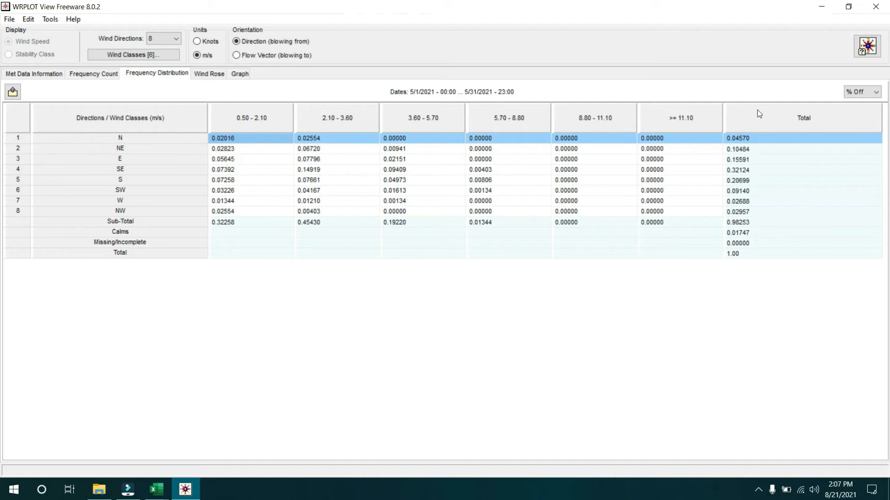
click(852, 95)
click(852, 95)
click(851, 95)
click(857, 104)
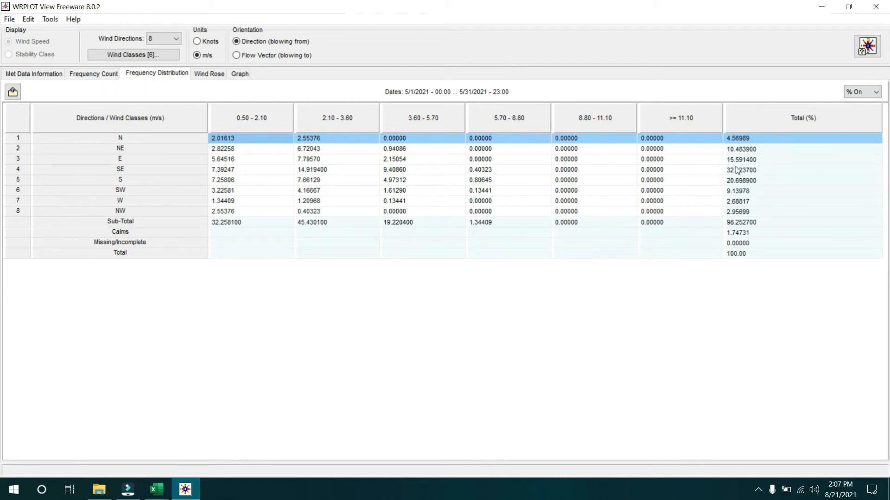
click(243, 74)
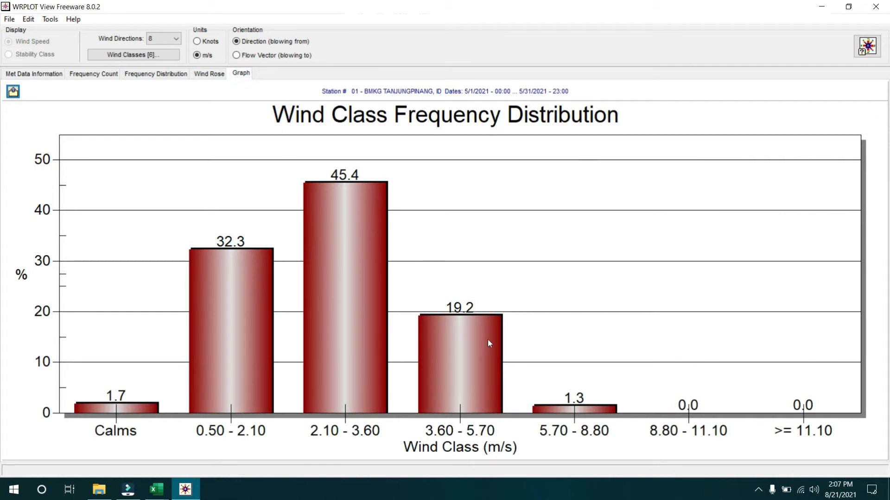
- Switch the direction labels in the frequency distribution table to degrees and back to compass points
click(164, 75)
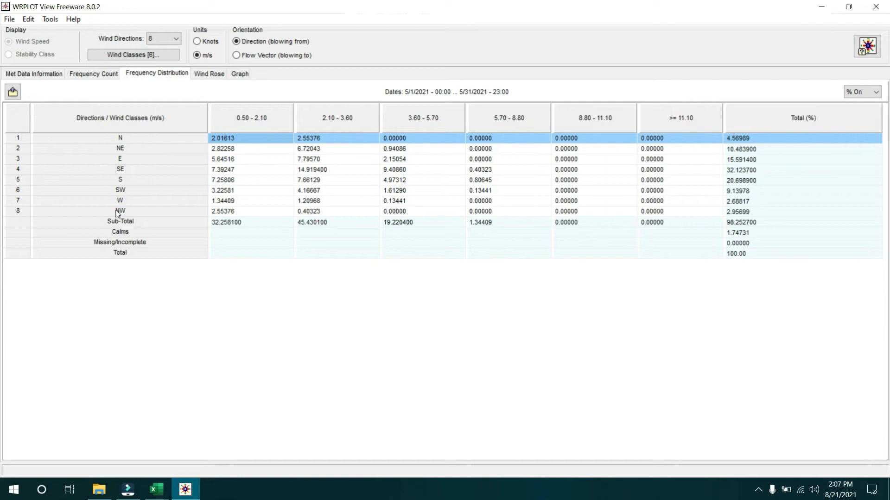
click(138, 118)
click(93, 118)
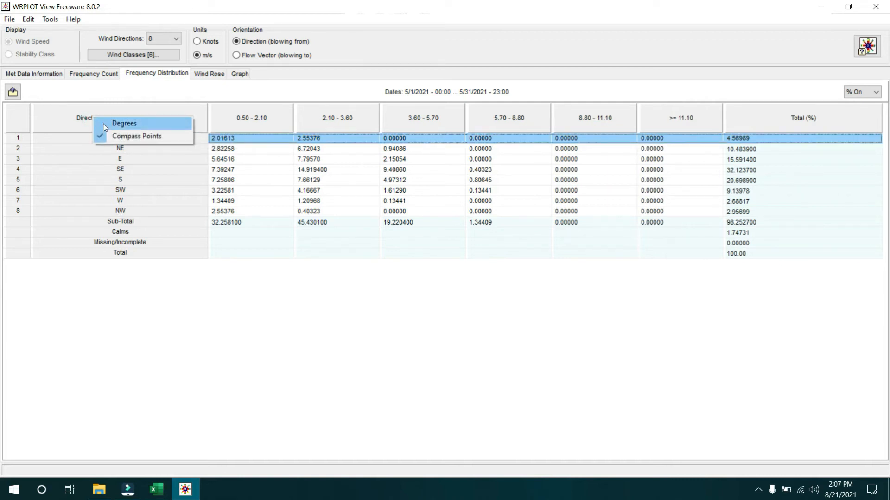
click(103, 124)
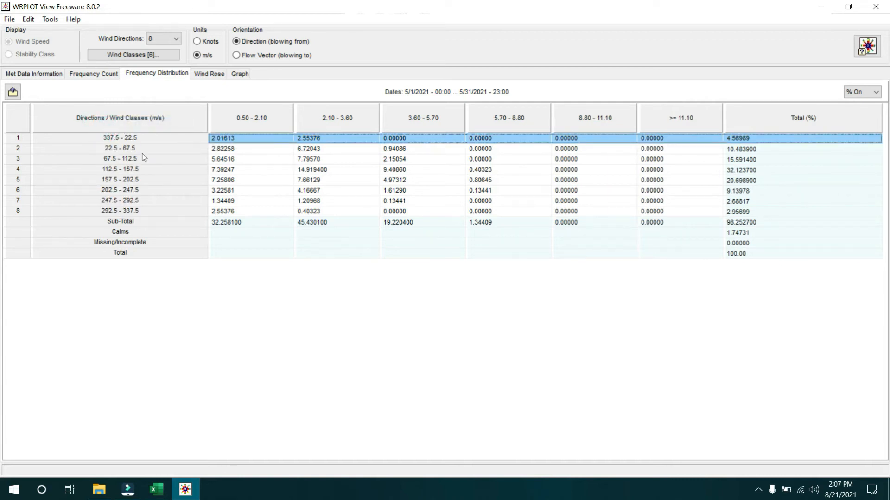
click(154, 122)
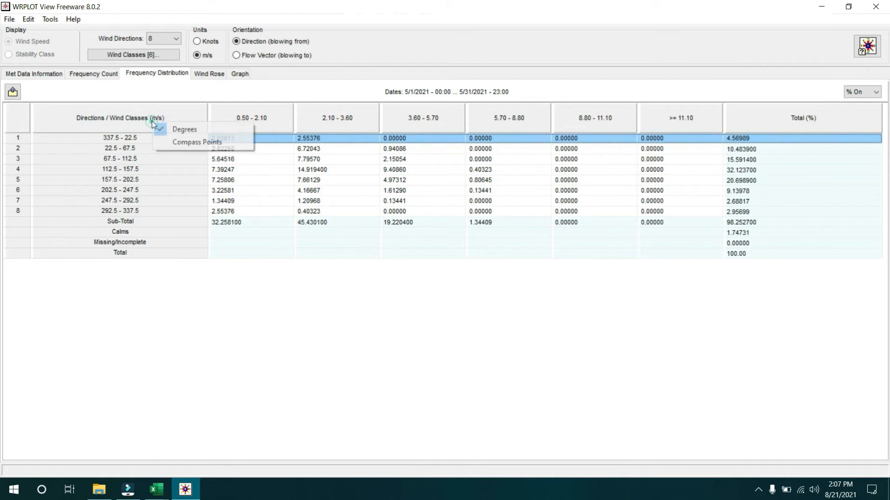
click(182, 143)
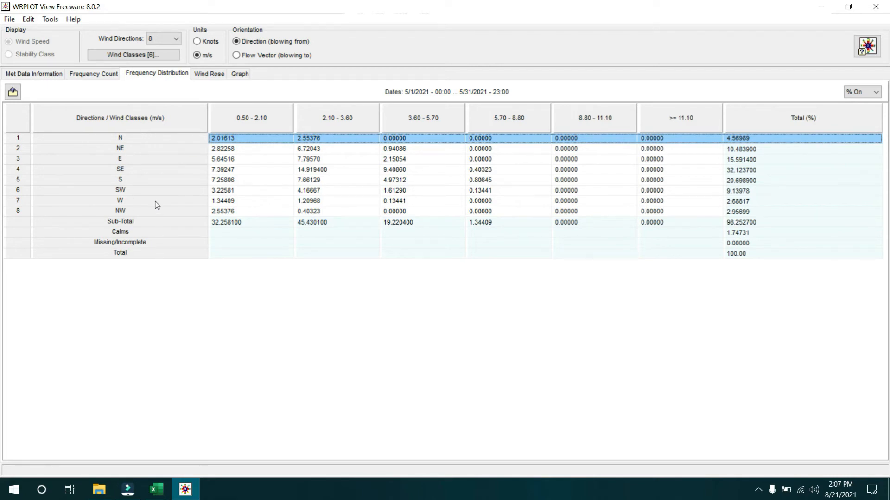
click(127, 122)
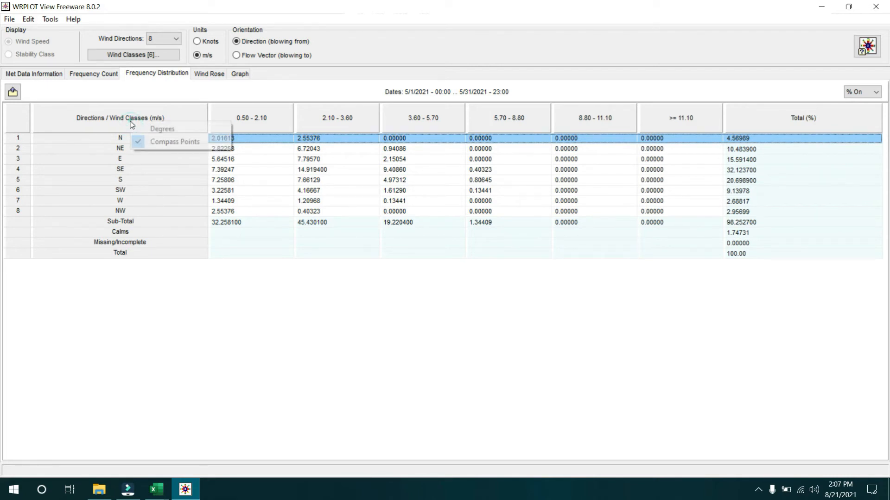
- Export the frequency distribution table as a CSV file, overwriting Freq_Angin.csv in the MODEL HIDRODINAMIKA folder
click(13, 91)
click(13, 91)
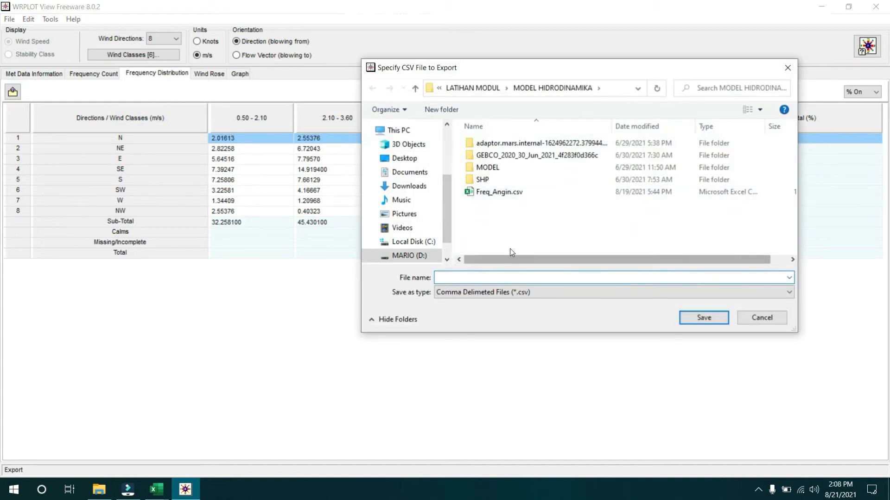
double_click(506, 191)
click(483, 253)
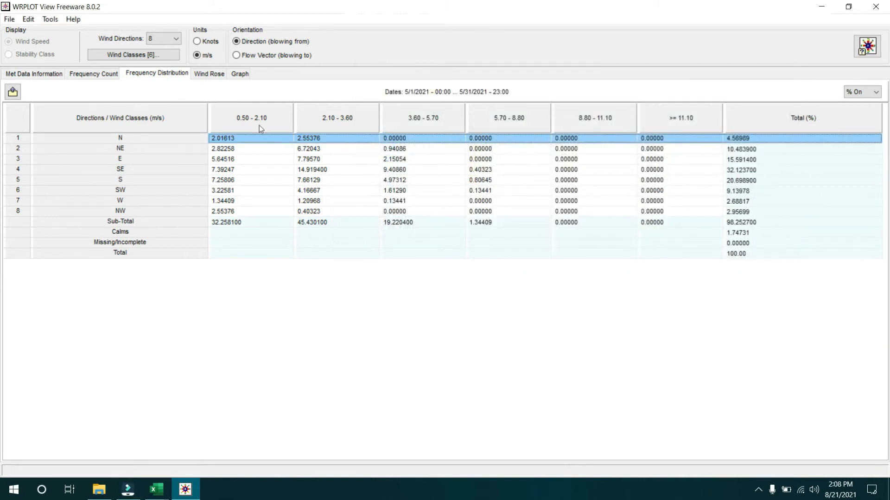
- Switch to File Explorer to find the exported Freq_Angin.csv
click(100, 489)
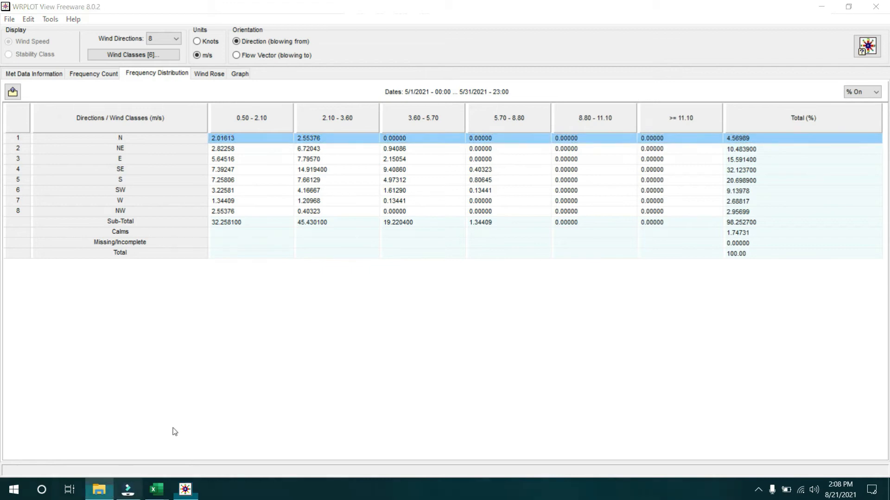
- Open the exported Freq_Angin.csv file and format all frequency values in C2:I13 to two decimal places
double_click(138, 313)
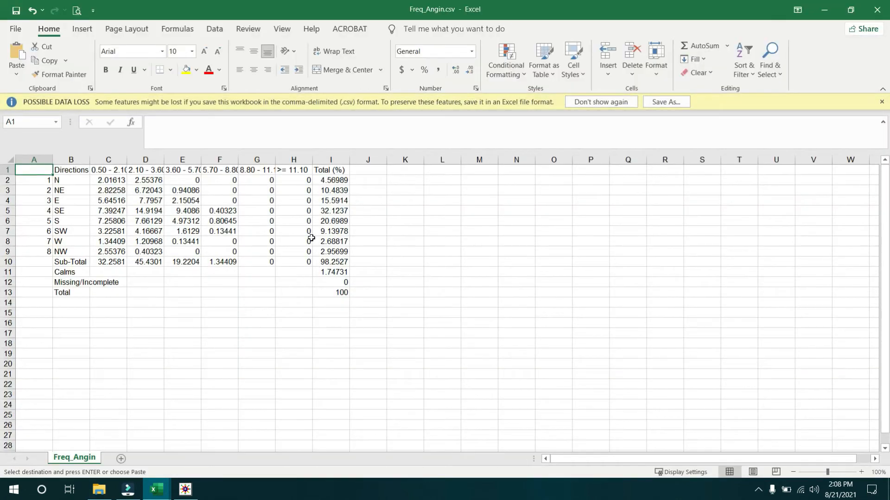
click(306, 238)
drag(129, 198, 301, 280)
click(175, 262)
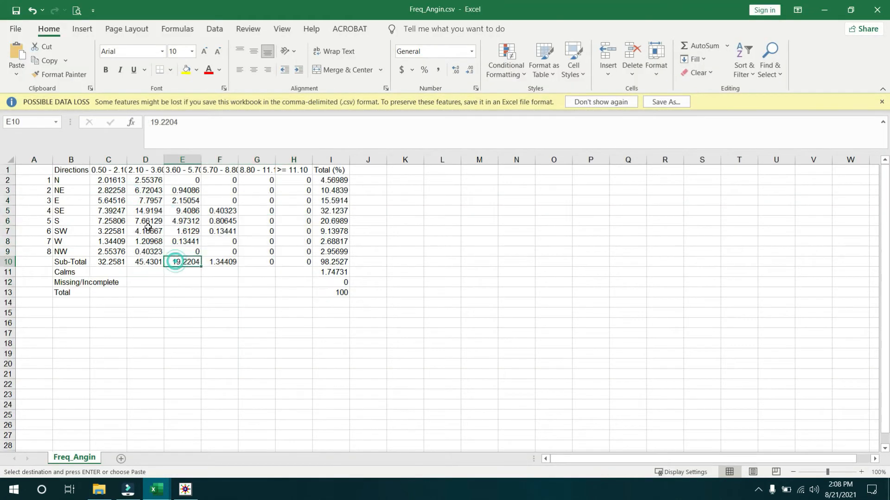
drag(115, 183, 344, 293)
click(470, 69)
click(470, 69)
click(470, 69)
- Make the Sub-Total values in C10:I10 bold
click(437, 301)
drag(93, 261, 327, 259)
click(105, 73)
- Display the wind class graph in WRPLOT View, then return to Freq_Angin.csv in Excel and bold the Calms total in I11
click(185, 489)
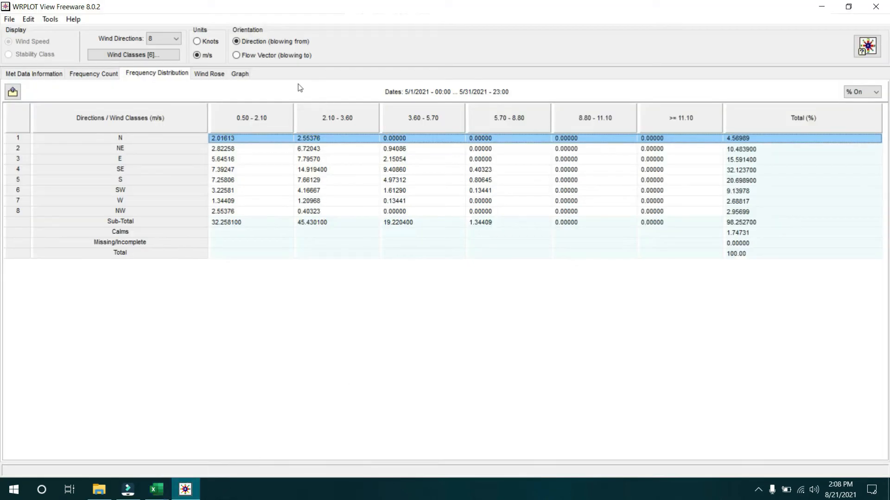
click(233, 73)
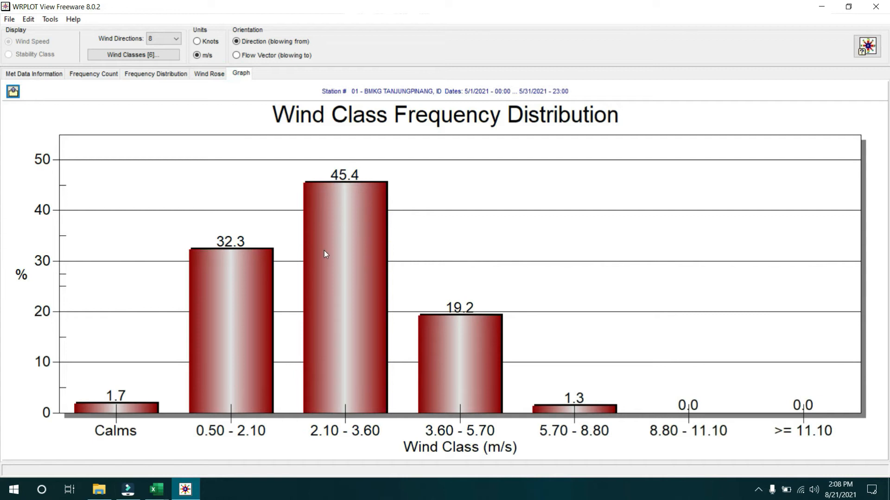
key(alt+Tab)
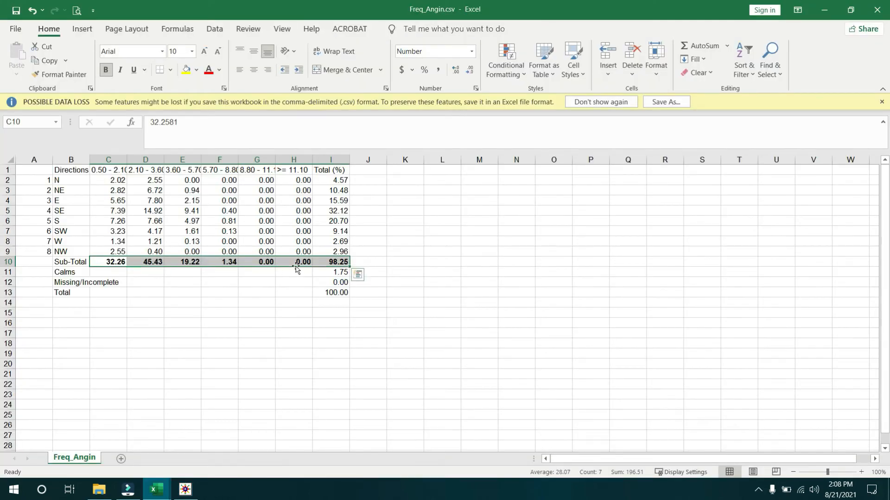
click(330, 272)
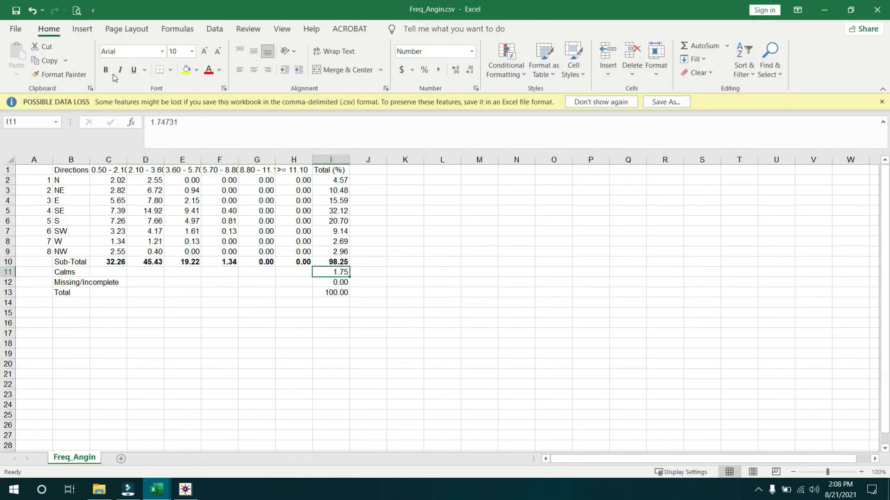
click(288, 313)
- Compare the Sub-Total, Calms and Total percentages in the Excel table with the wind class bars in WRPLOT View
key(alt+Tab)
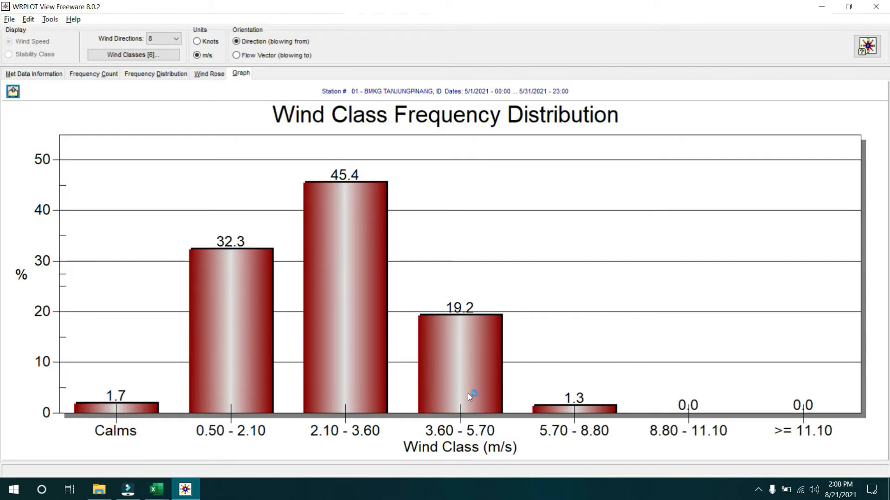
key(alt+Tab)
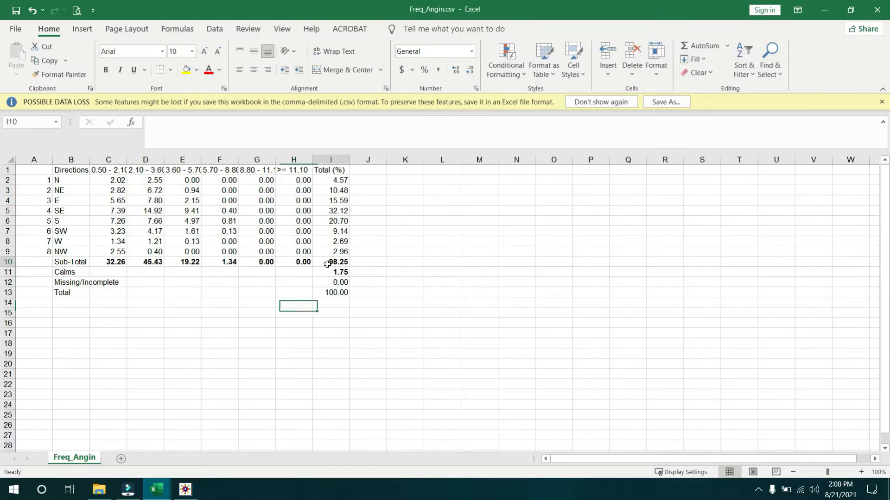
click(331, 264)
drag(333, 262, 337, 271)
click(333, 293)
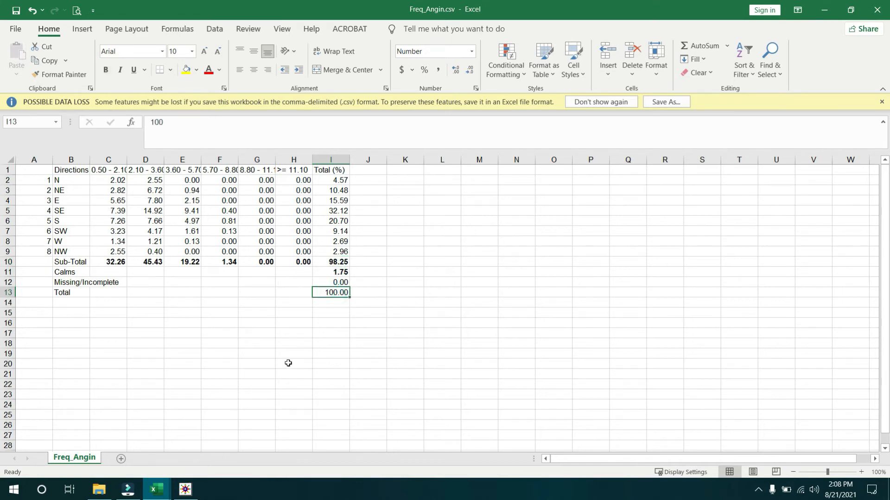
key(alt+Tab)
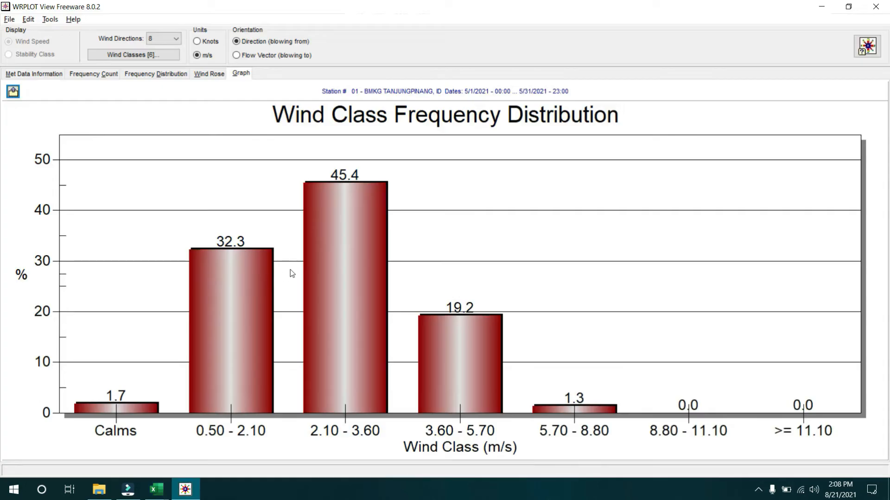
key(alt+Tab)
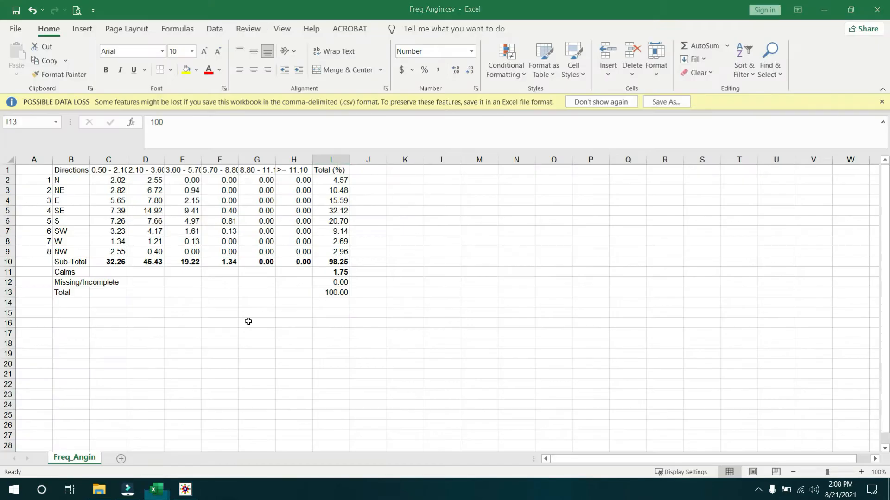
click(333, 272)
key(alt+Tab)
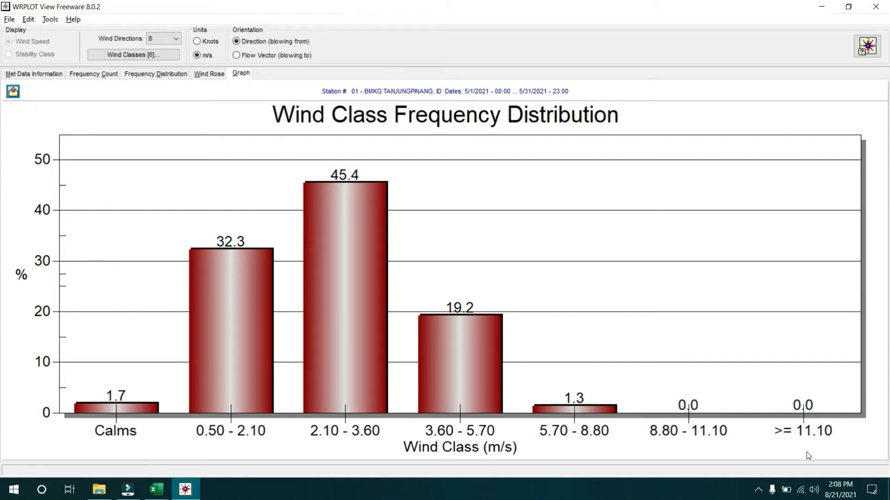
key(alt+Tab)
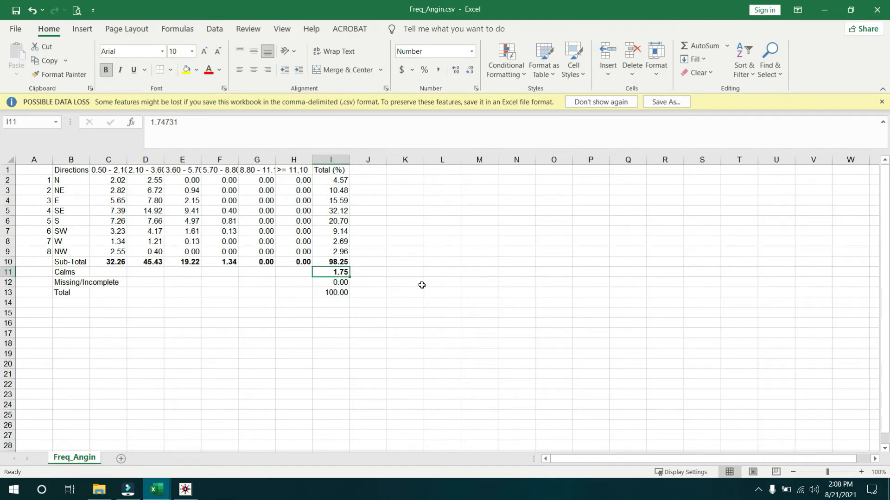
- Review the frequency distribution table and look over the wind data in the DataAngin.xls workbook
click(448, 234)
click(422, 327)
drag(72, 190, 340, 314)
click(540, 240)
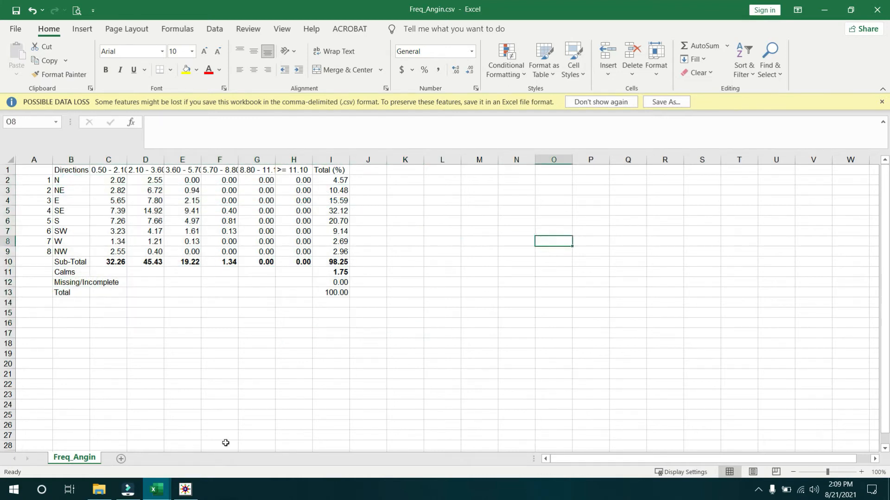
click(167, 489)
click(113, 408)
click(559, 263)
click(156, 490)
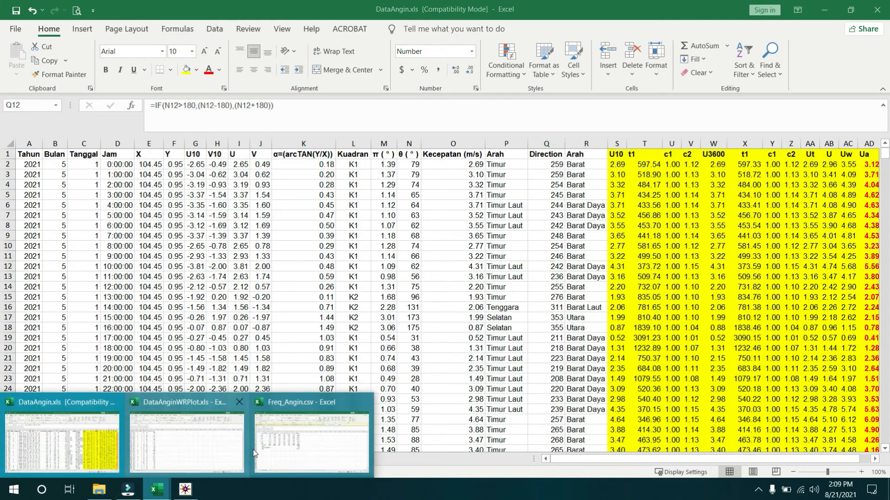
click(537, 263)
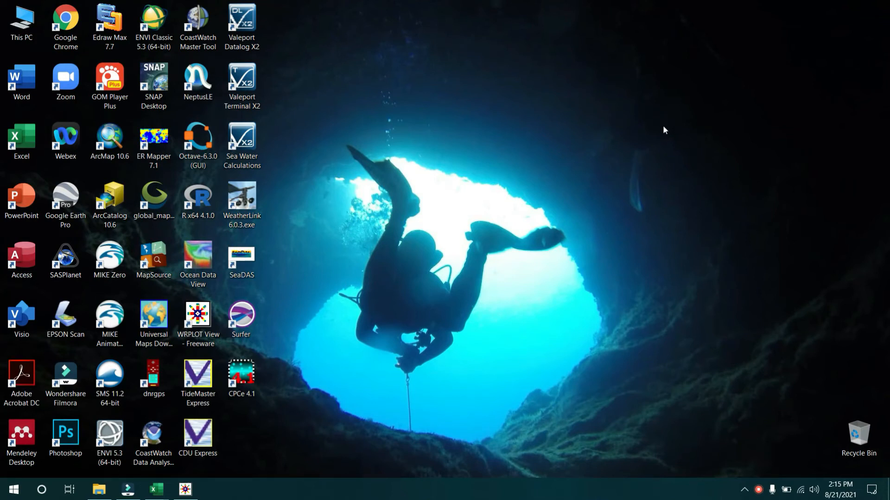
- Switch to WRPLOT View and set the Wind Class Frequency Distribution graph's viewing style to Monochrome
click(185, 489)
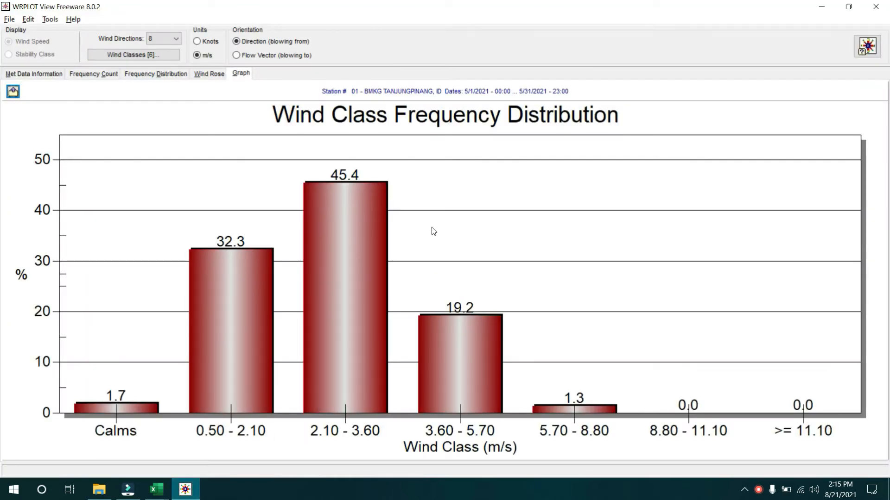
right_click(336, 197)
click(189, 125)
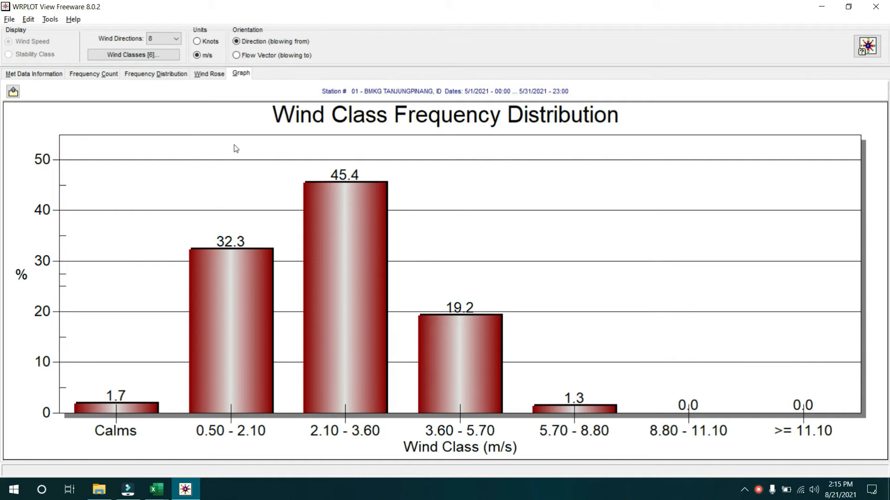
right_click(246, 165)
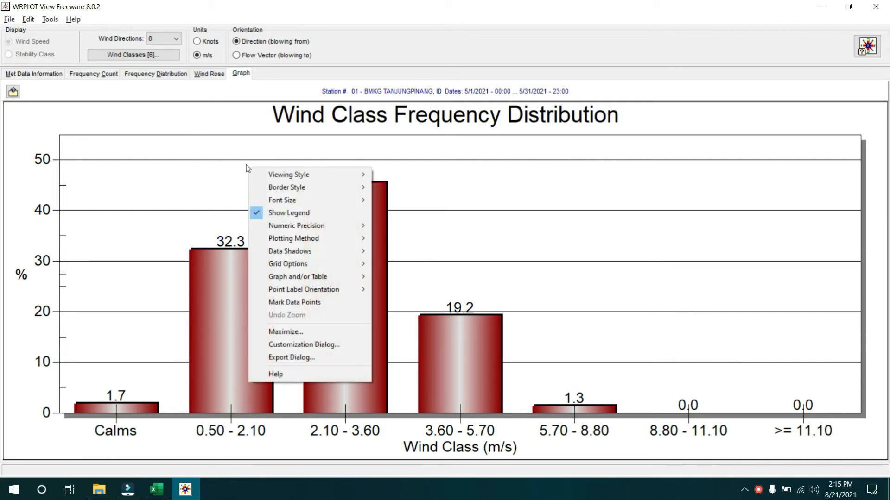
mouse_move(313, 176)
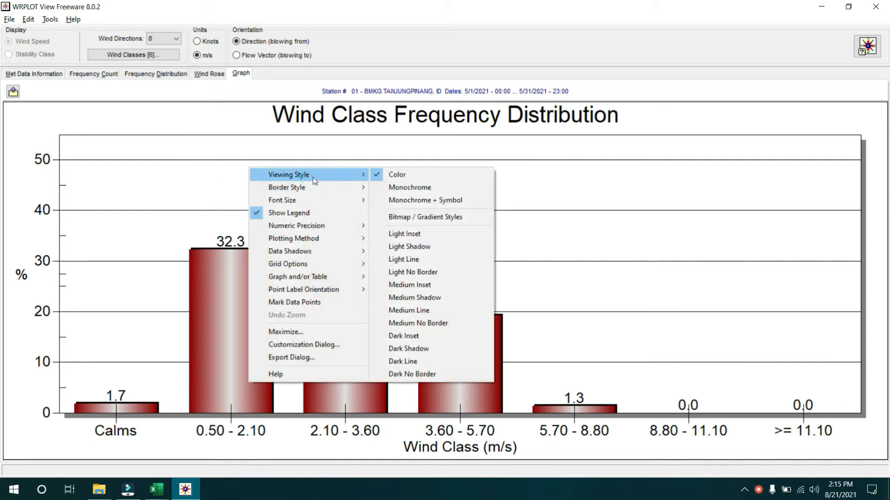
click(410, 187)
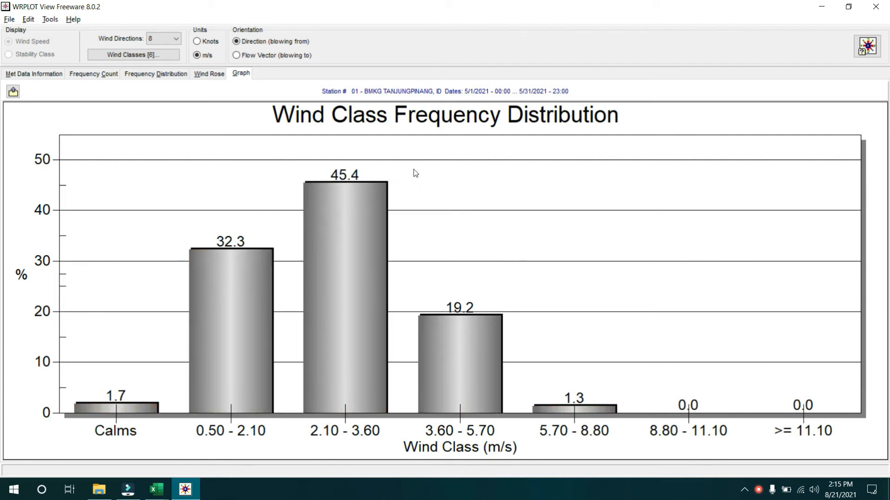
- Change the graph's viewing style to Monochrome + Symbol and apply the Light No Border style
right_click(415, 171)
mouse_move(427, 180)
click(602, 200)
right_click(499, 198)
mouse_move(510, 204)
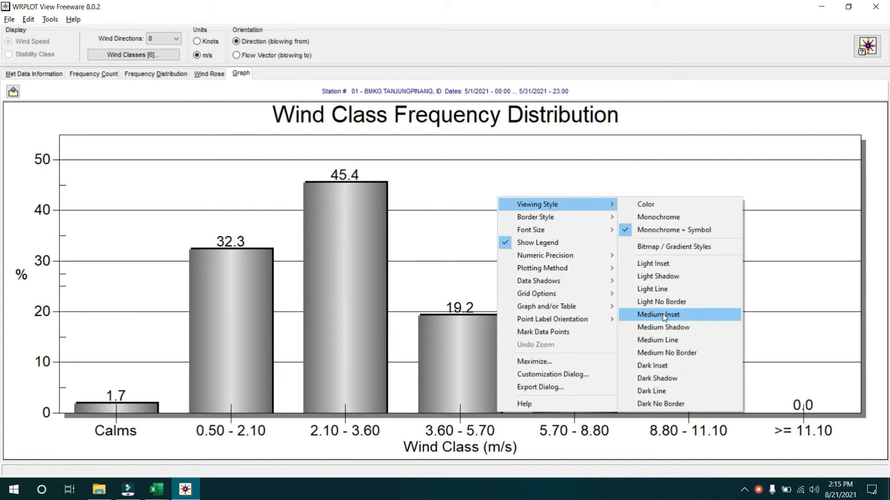
click(663, 302)
- Change the graph's border style and set its numeric precision to two decimals
right_click(516, 209)
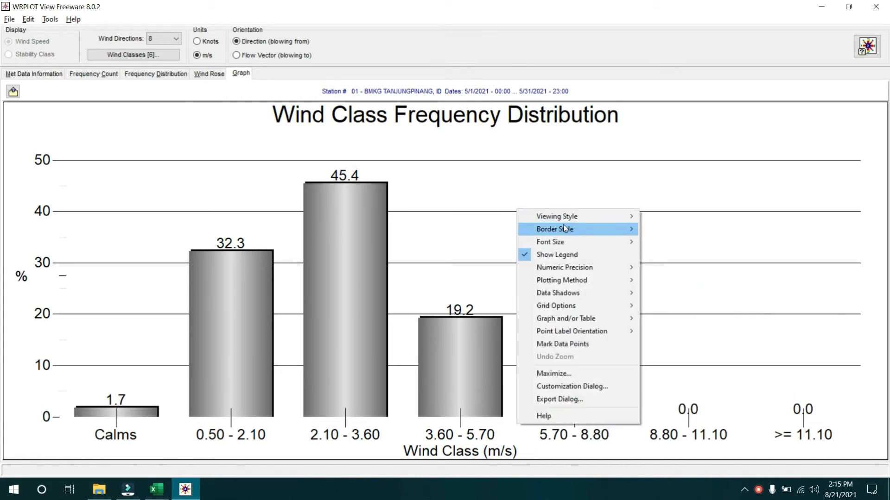
mouse_move(562, 229)
click(672, 245)
right_click(548, 183)
mouse_move(612, 243)
click(693, 267)
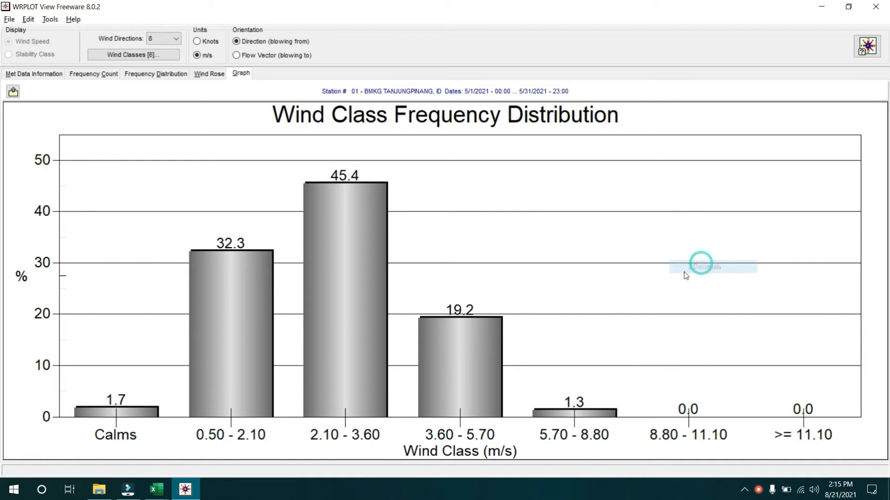
- Change the graph's plotting method to Line
right_click(505, 172)
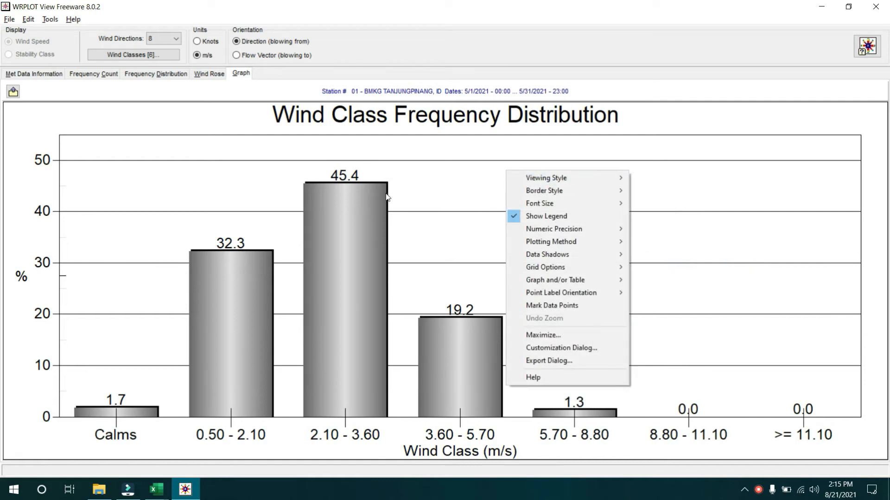
click(355, 205)
right_click(443, 169)
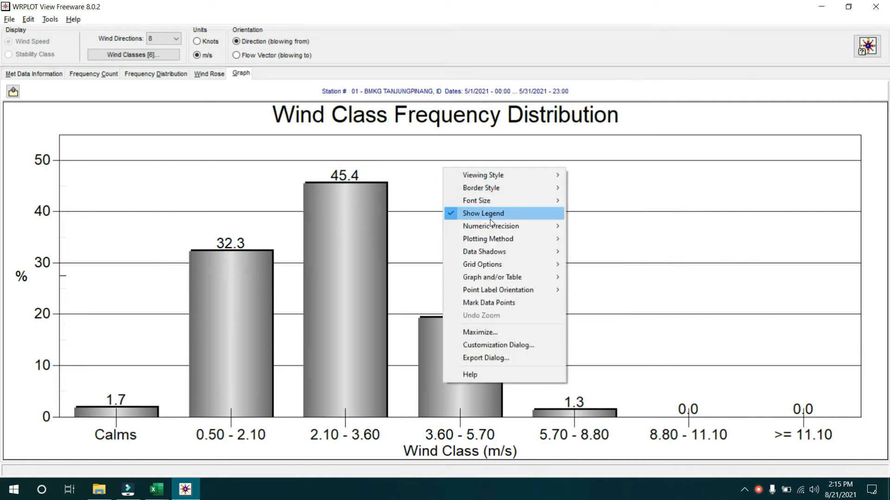
mouse_move(488, 227)
mouse_move(490, 243)
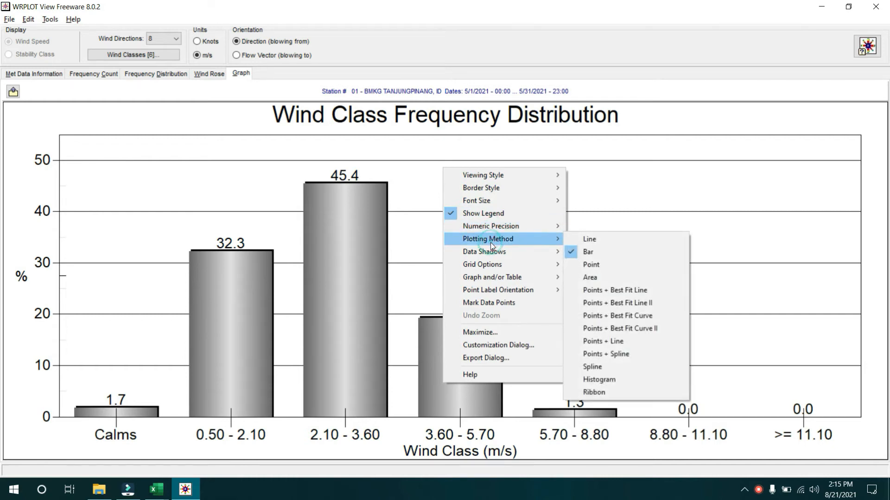
click(641, 241)
- Set the graph's plotting method to Ribbon and display both the graph and the table
right_click(463, 207)
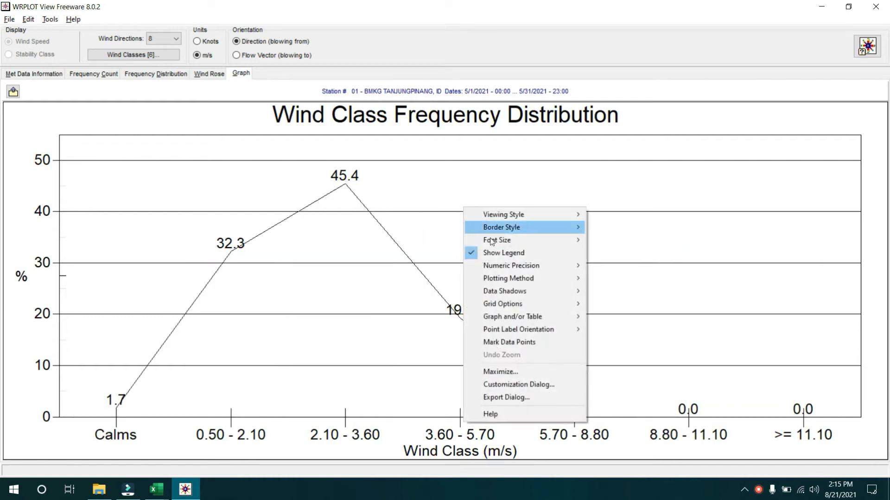
mouse_move(527, 278)
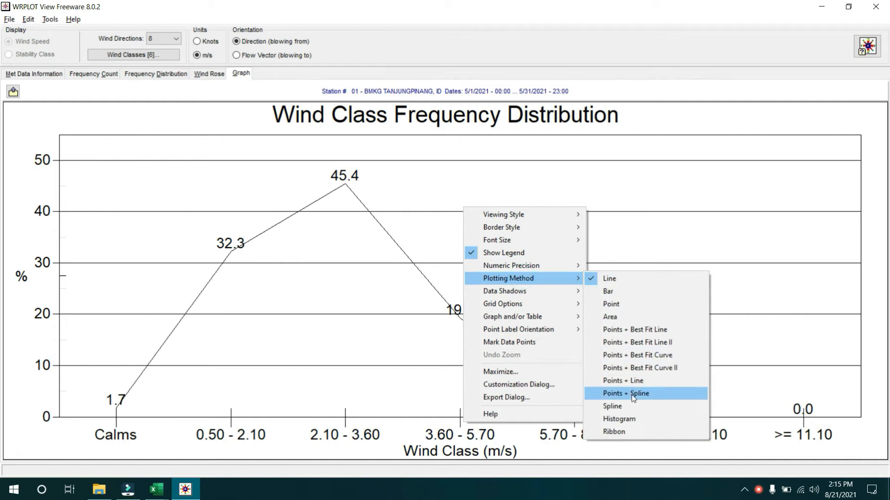
click(621, 432)
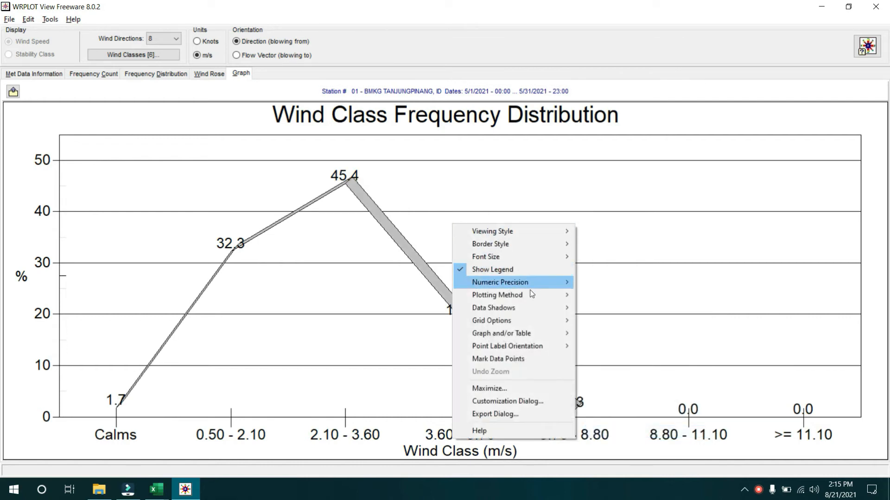
click(536, 332)
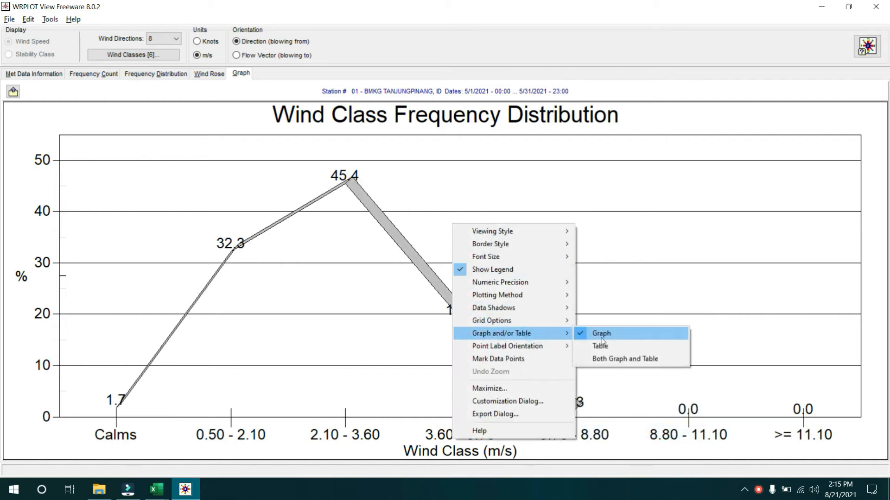
click(625, 358)
- Place the grid in front of the plotted data using the graph's grid options
right_click(473, 218)
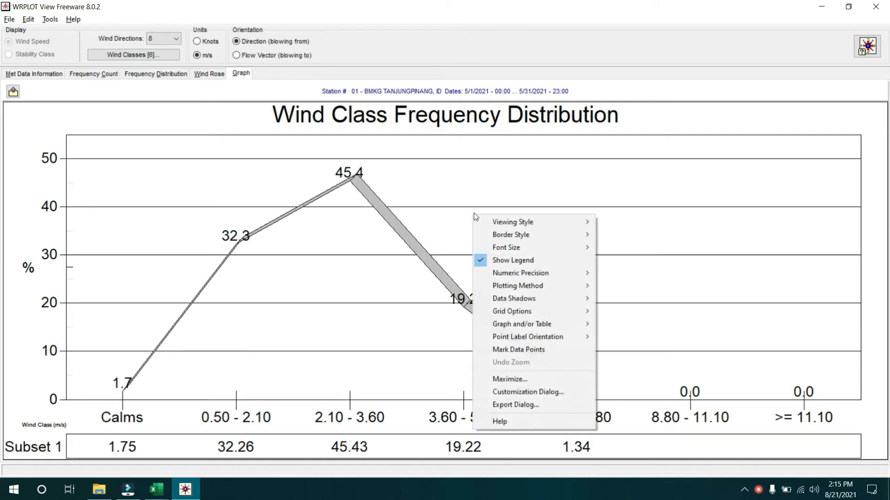
click(536, 314)
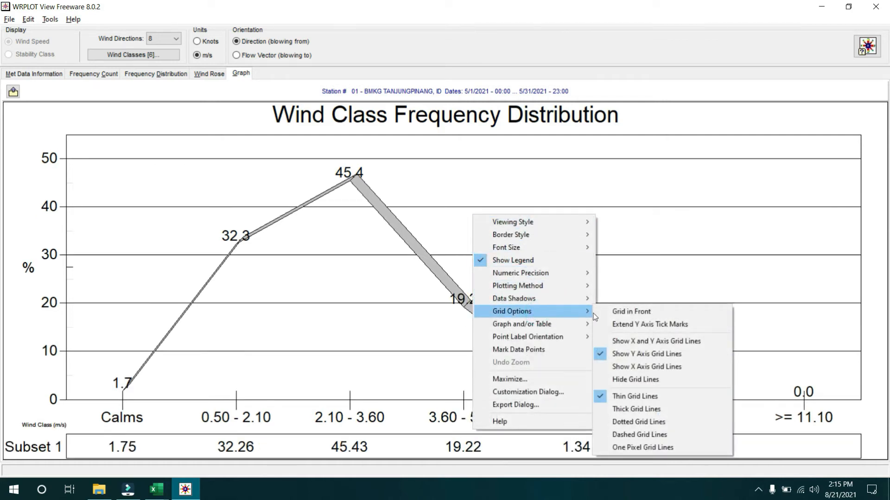
click(616, 312)
right_click(448, 222)
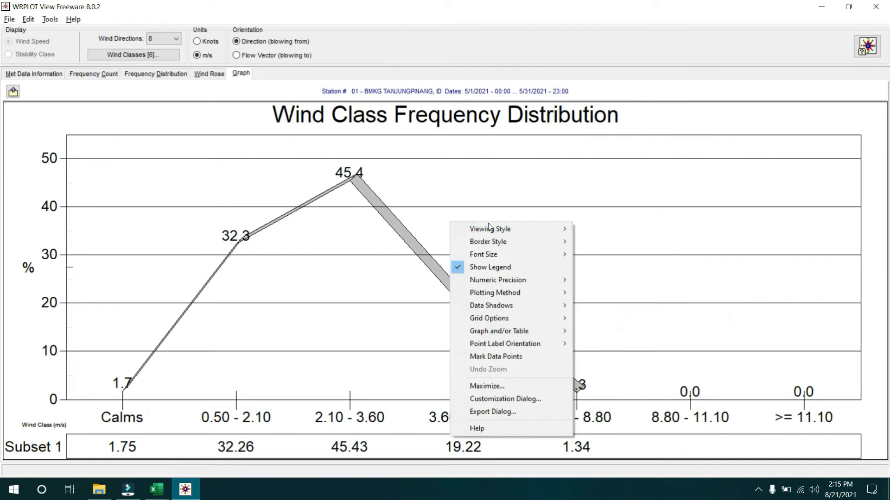
click(719, 148)
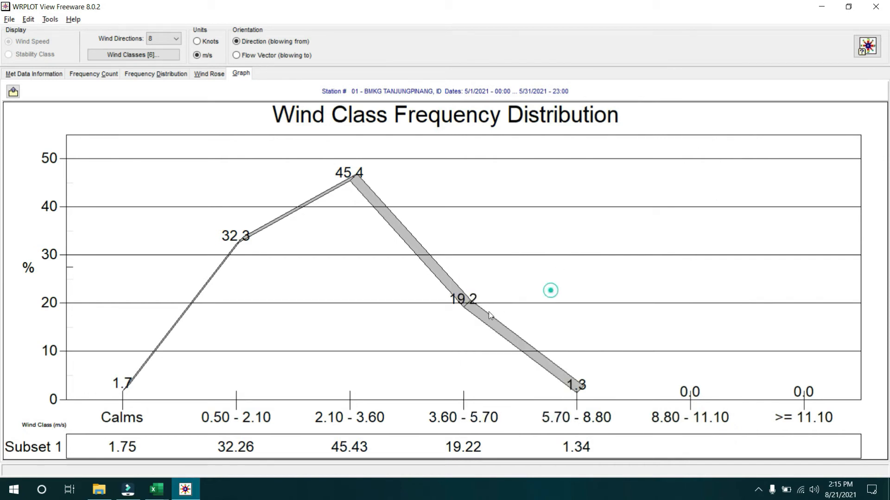
- Adjust the graph's data shadows and change its plotting method to Bar
right_click(372, 210)
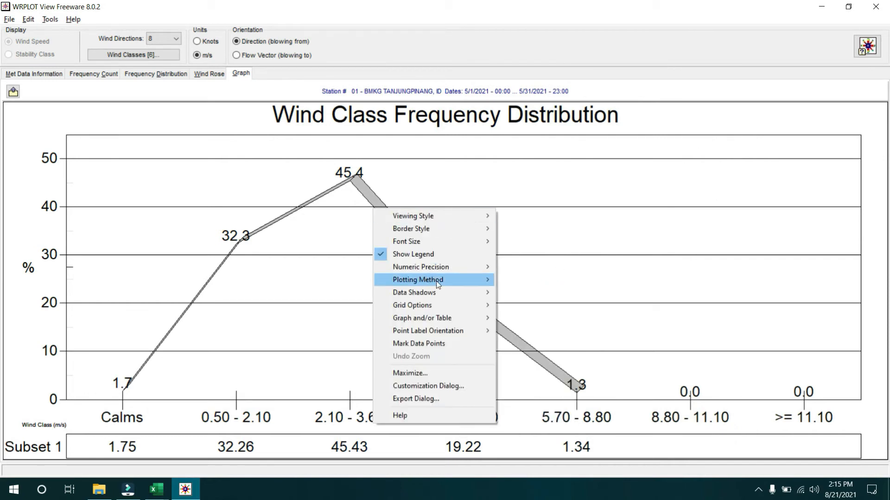
mouse_move(445, 297)
click(538, 314)
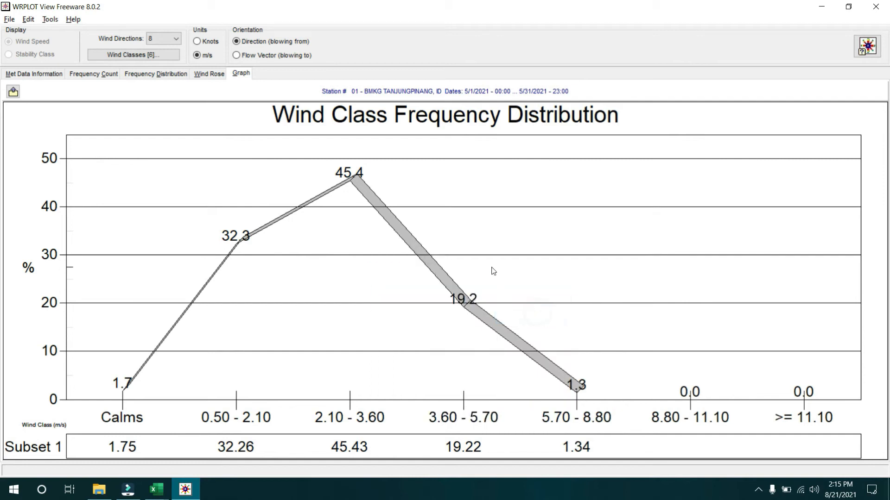
right_click(475, 230)
mouse_move(558, 304)
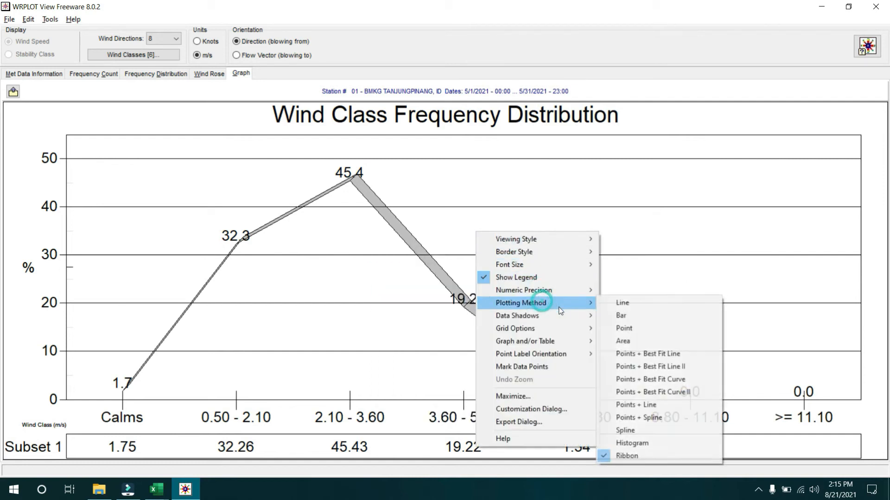
click(624, 319)
- Apply the bitmap/gradient styles option and set the graph's viewing style to Color
right_click(510, 246)
mouse_move(574, 253)
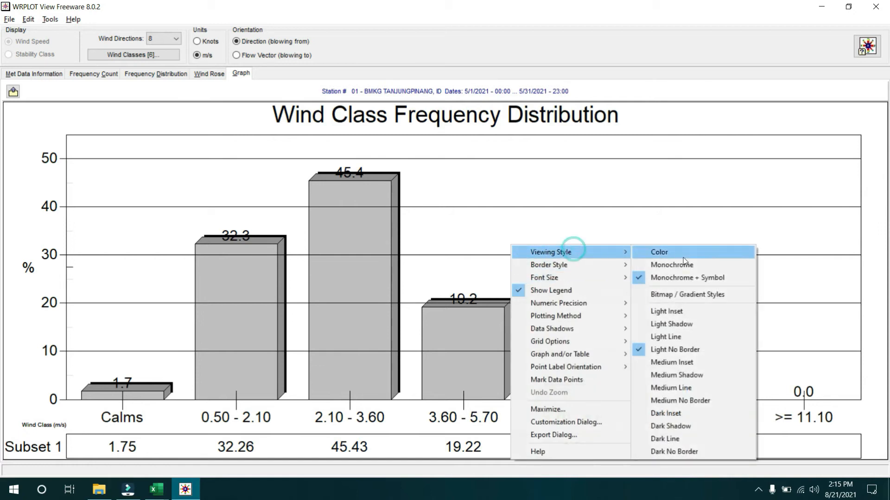
click(686, 295)
right_click(508, 225)
mouse_move(579, 231)
click(655, 232)
- Set the graph's point label orientation to Horizontal
right_click(501, 200)
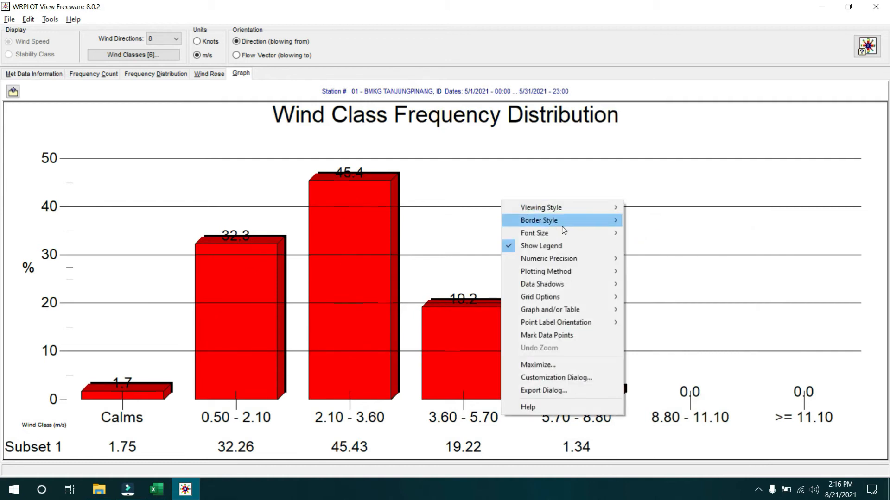
mouse_move(580, 324)
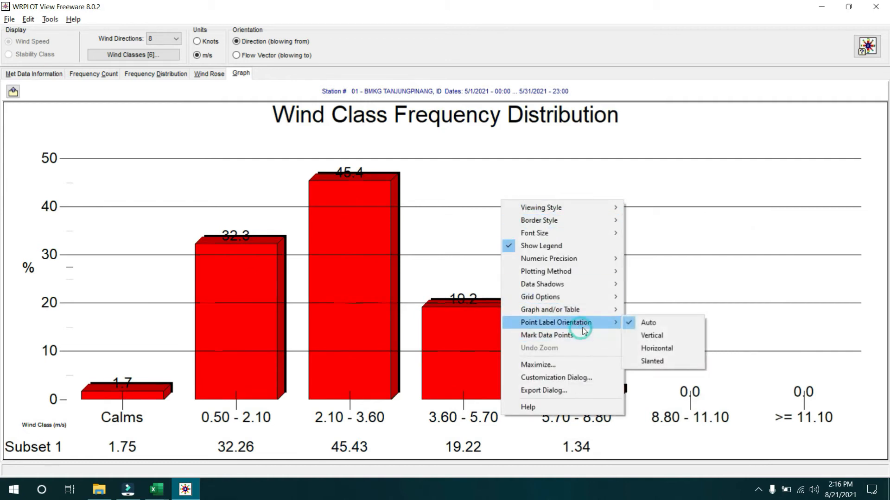
click(657, 349)
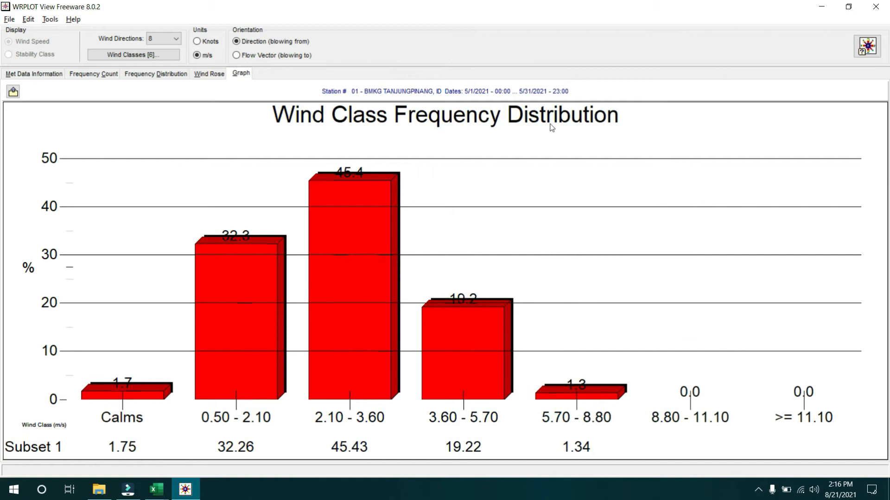
right_click(124, 148)
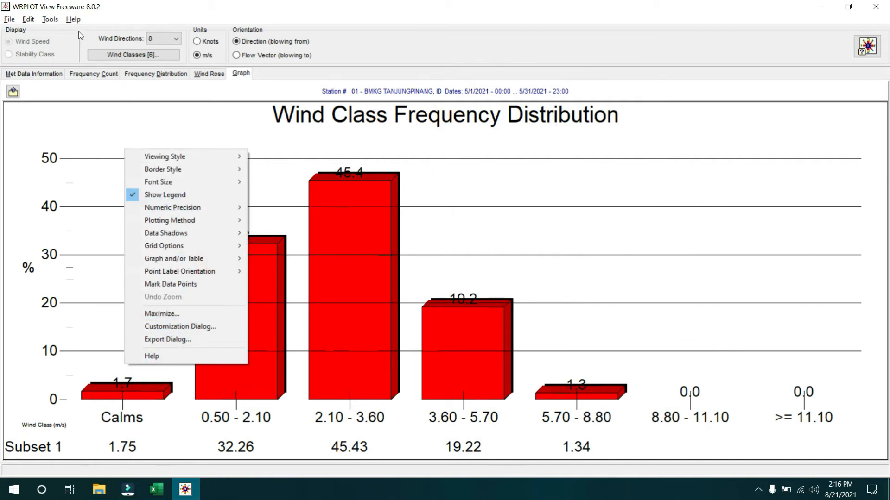
click(54, 19)
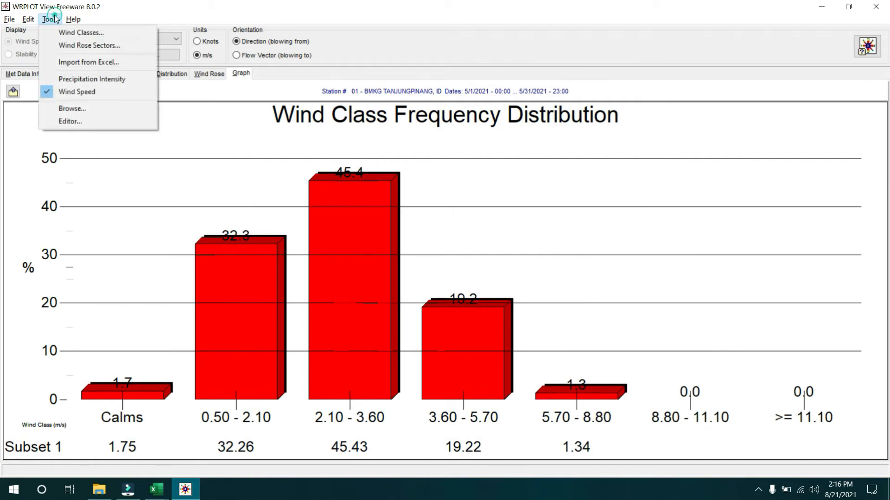
click(28, 19)
mouse_move(47, 32)
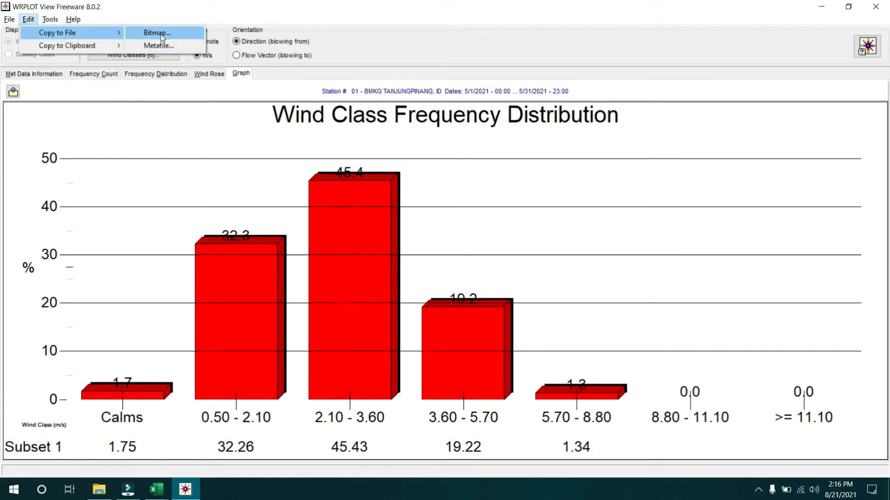
click(550, 262)
- Close WRPLOT View and the DataAnginWRPlot.xls workbook, and bring up Freq_Angin.csv in Excel
click(876, 6)
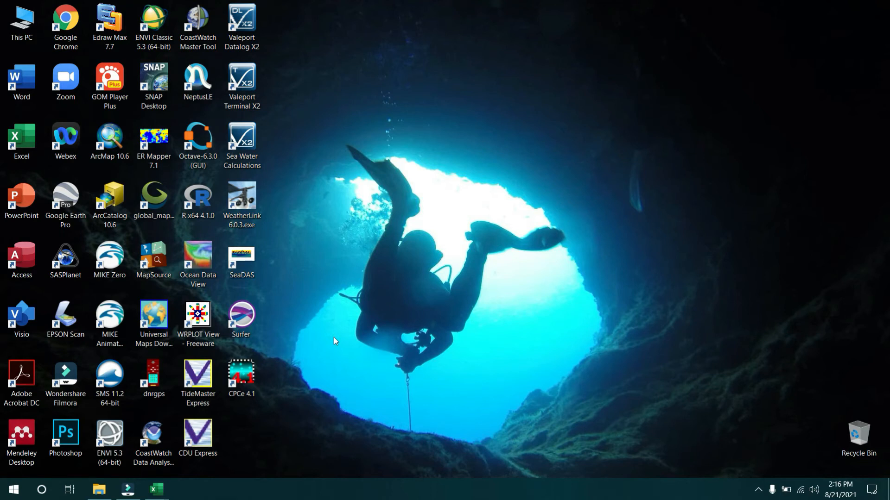
mouse_move(157, 489)
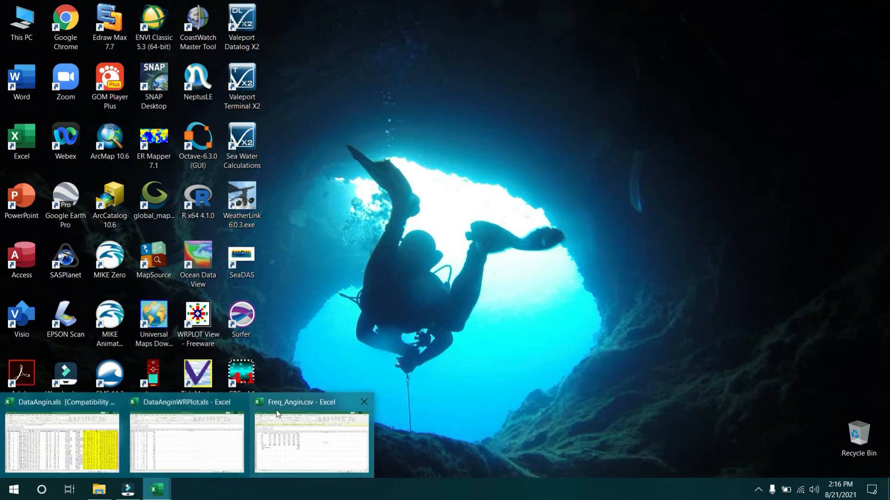
mouse_move(244, 406)
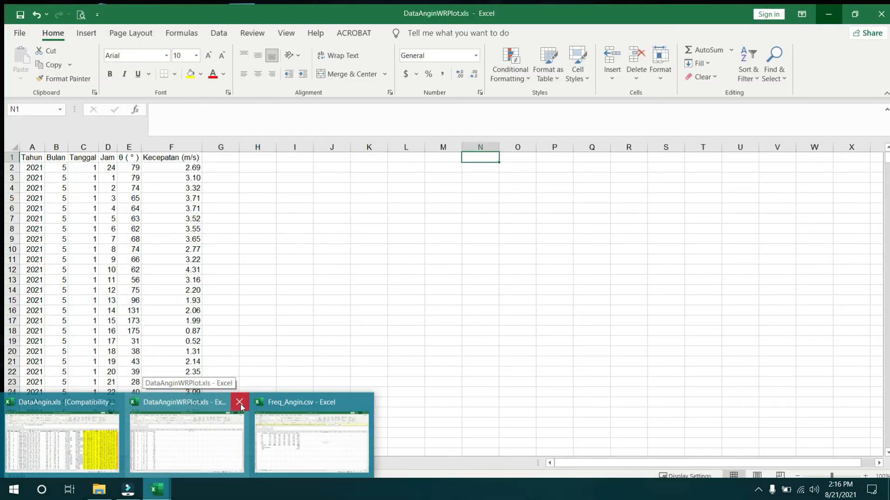
click(239, 402)
click(393, 242)
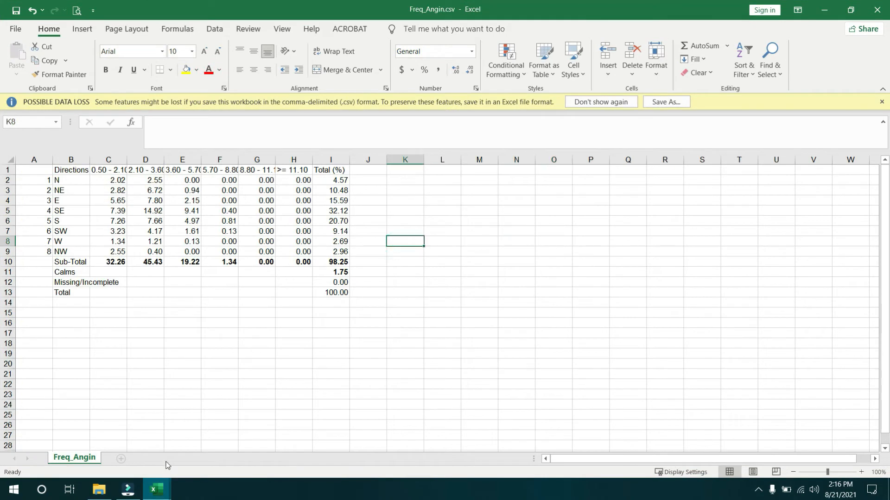
drag(55, 171, 343, 292)
key(ctrl+q)
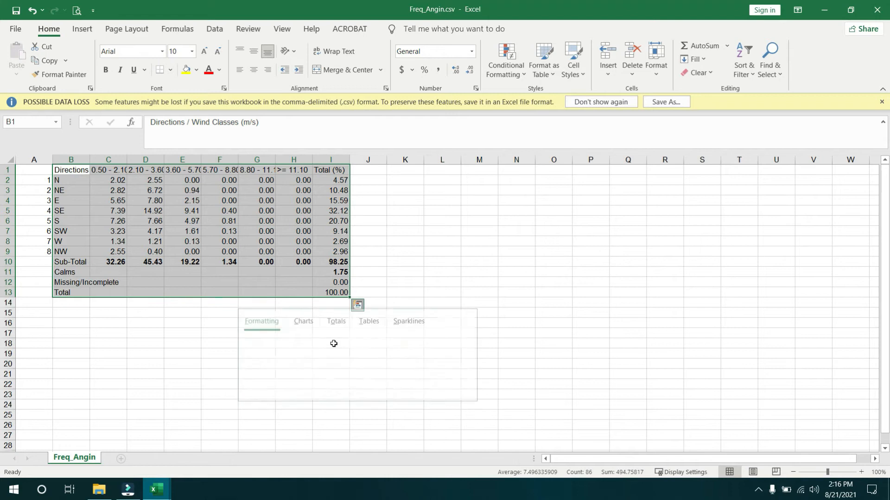
click(426, 293)
- Copy the frequency table in B1:I13 of Freq_Angin.csv and switch to the DataAngin.xls workbook
drag(72, 174, 328, 296)
key(ctrl+c)
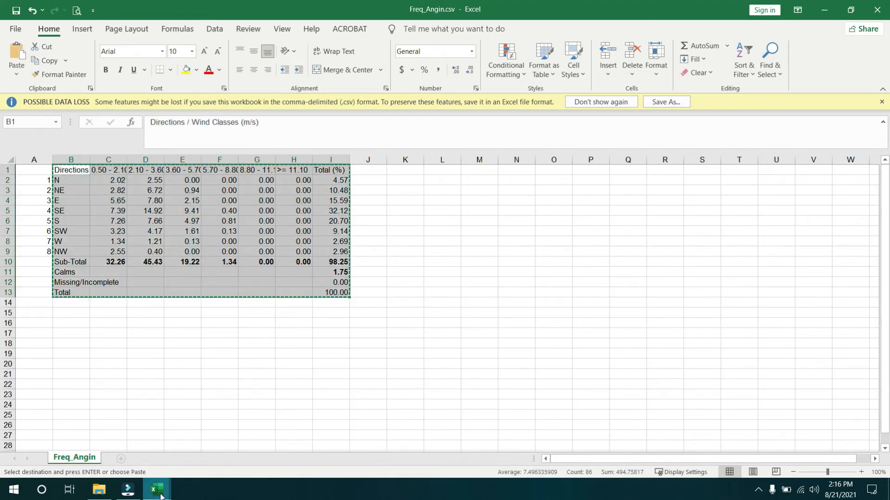
mouse_move(157, 489)
click(83, 431)
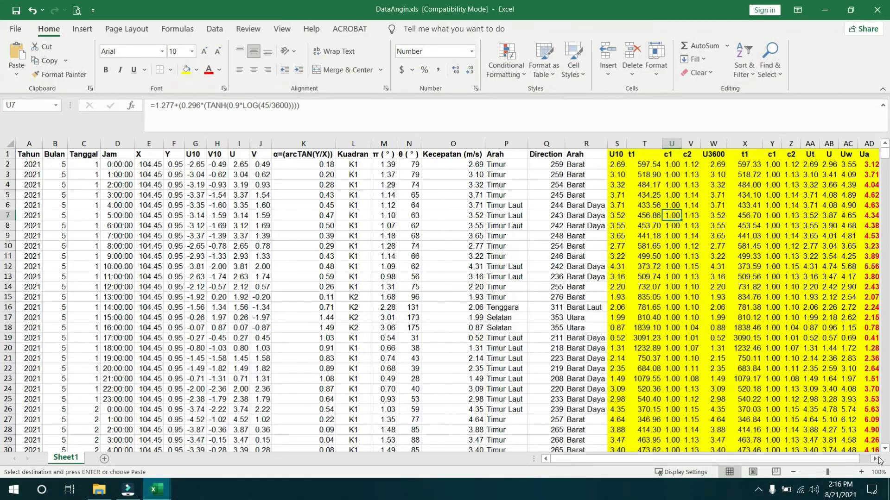
- Remove the yellow fill from all the empty columns from AE through IV
click(869, 460)
click(869, 460)
drag(853, 461, 807, 473)
click(234, 144)
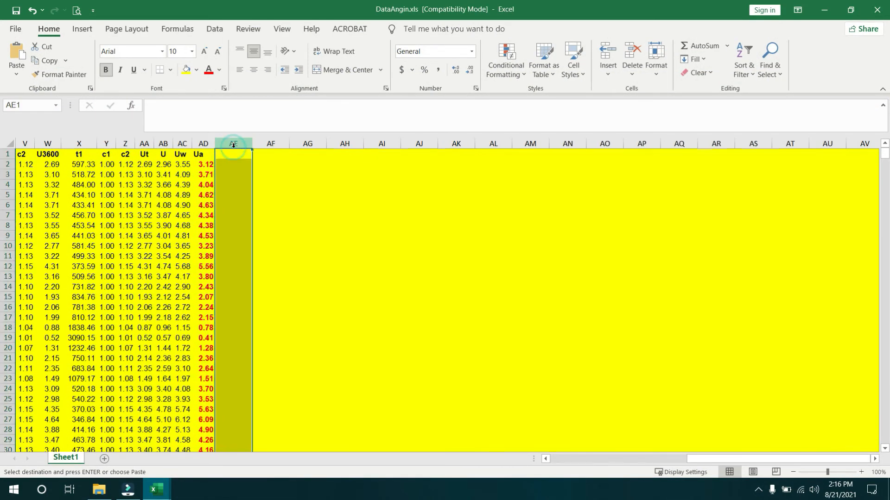
key(ctrl+shift+Right)
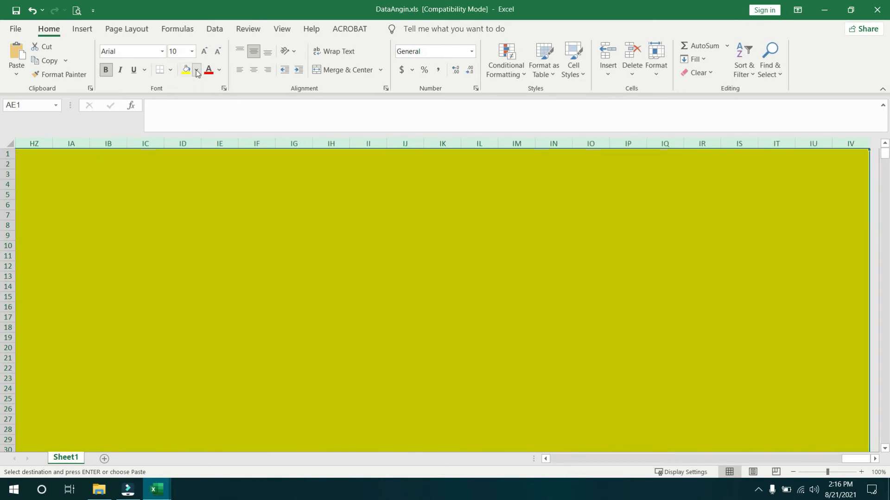
click(196, 70)
click(208, 197)
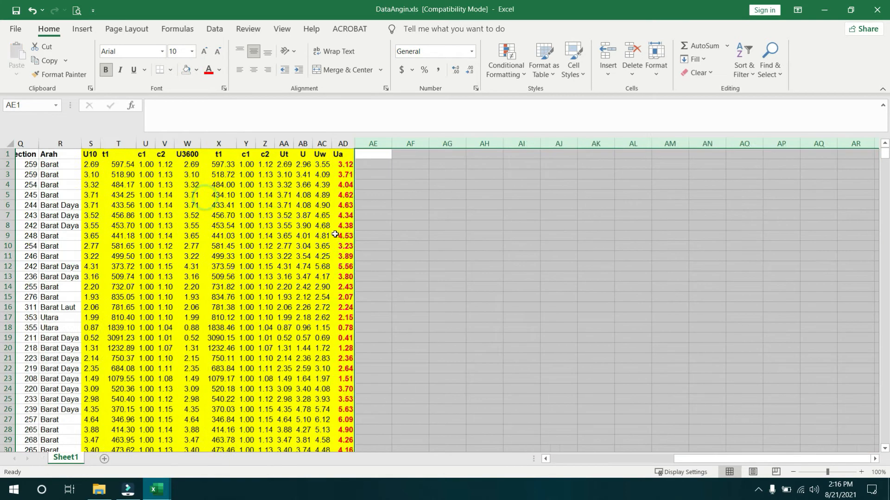
click(455, 234)
- Copy the Freq_Angin.csv frequency table again and return to DataAngin.xls
key(alt+Tab)
key(ctrl+c)
key(alt+Tab)
click(465, 156)
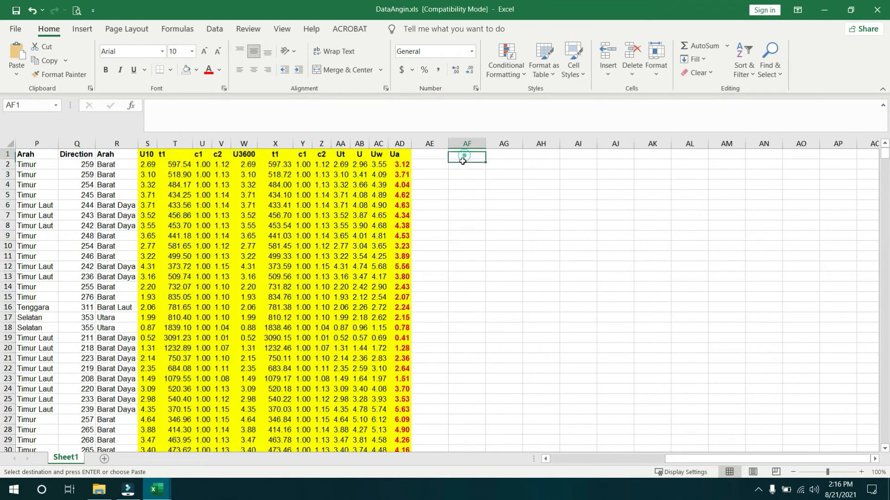
key(ctrl+v)
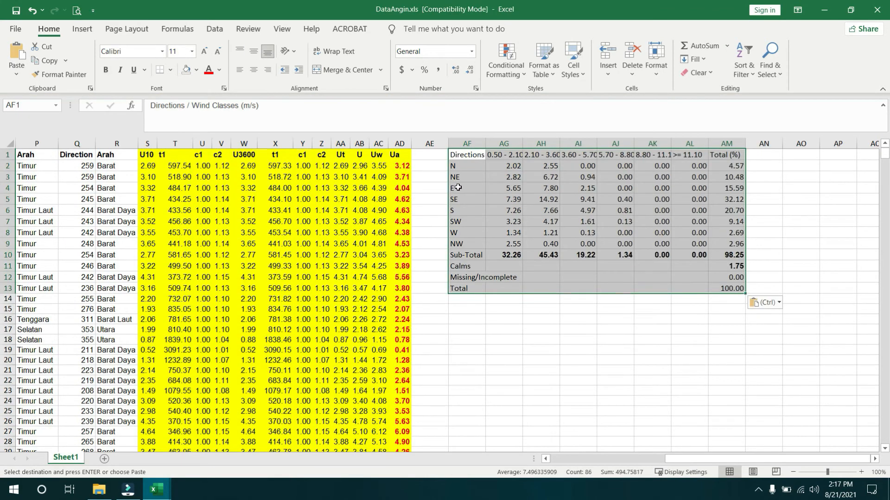
key(ctrl+z)
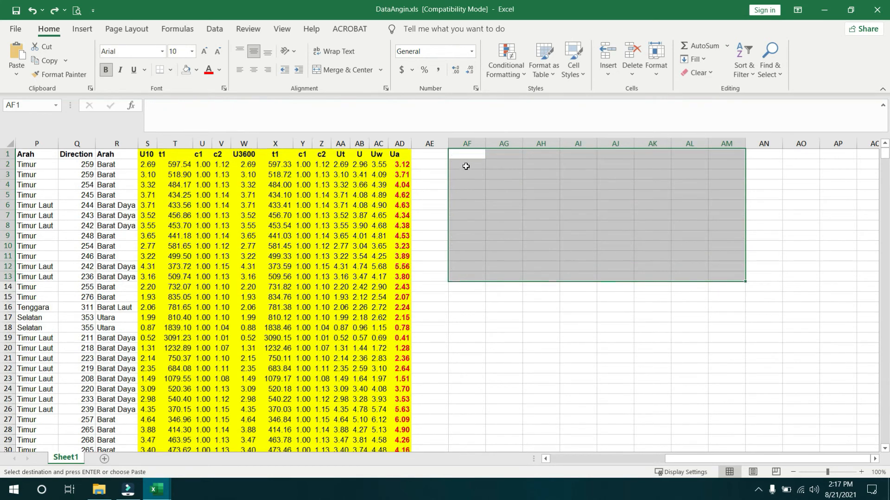
- Paste the copied frequency table as values only, starting at cell AF1
click(456, 153)
right_click(459, 154)
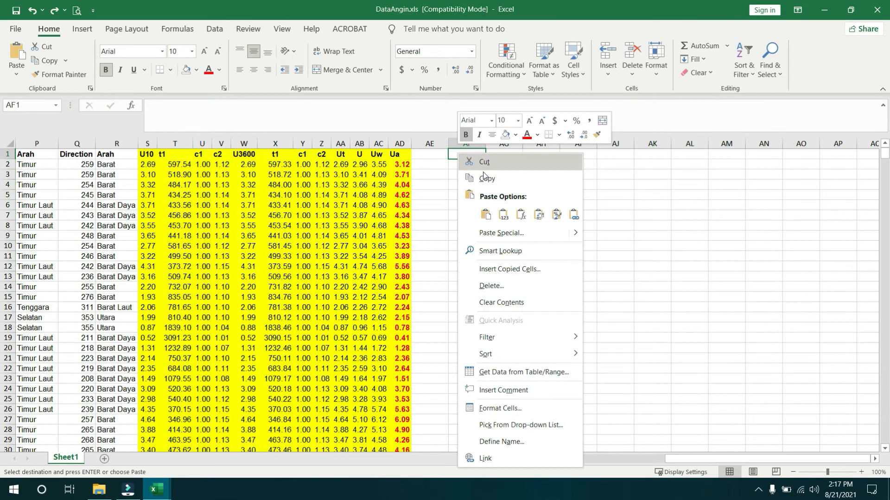
click(498, 211)
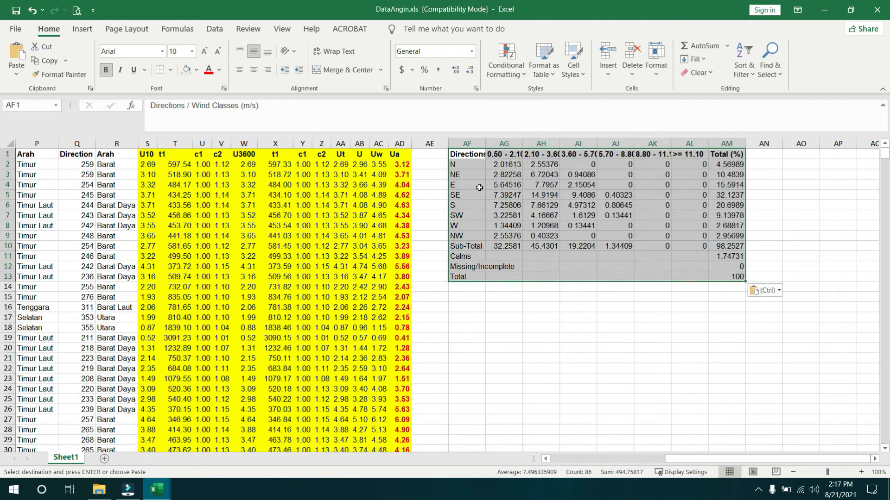
- Format the frequency values in AG2:AM13 to show two decimal places
click(508, 163)
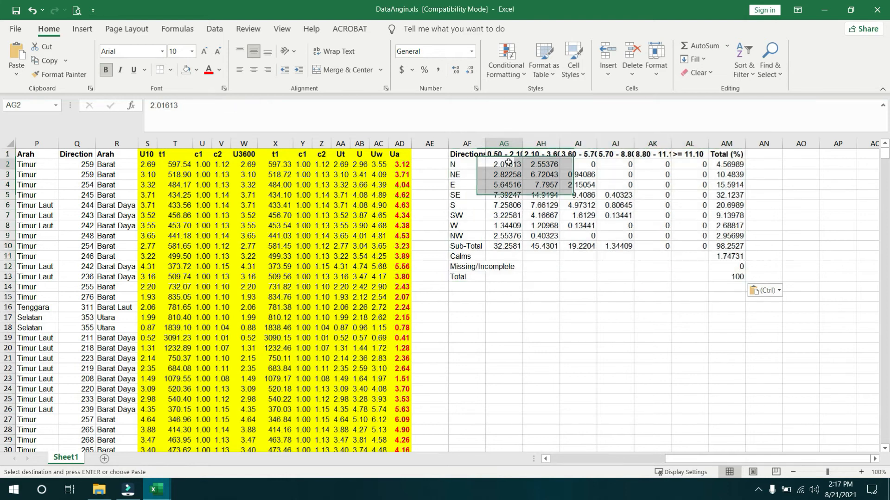
shift+click(736, 272)
click(470, 69)
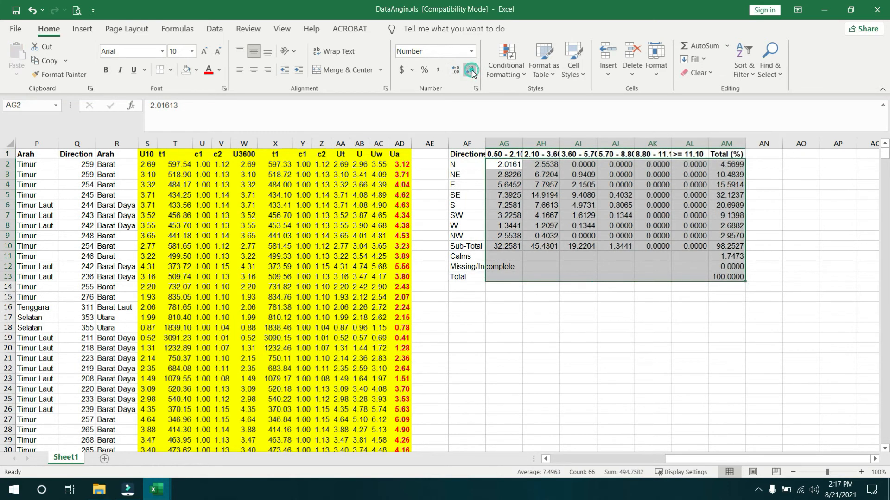
click(471, 69)
click(471, 69)
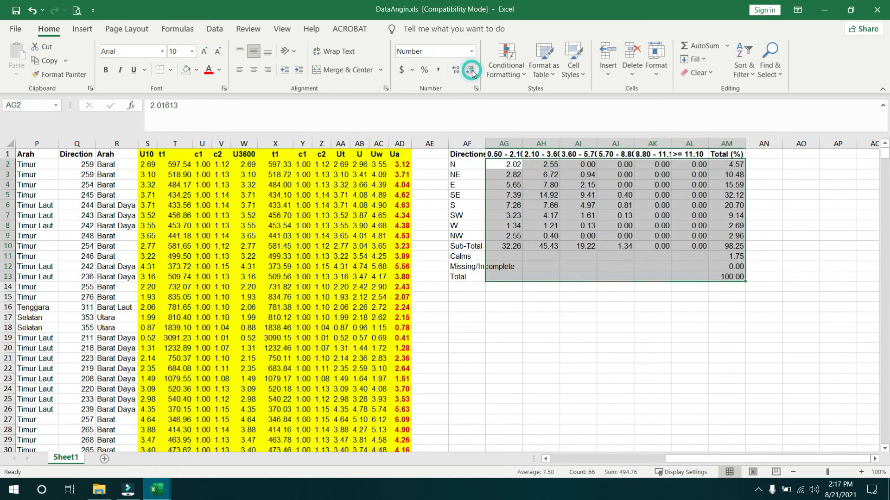
- Autofit the column widths of the pasted frequency table in AF1:AM13
click(461, 156)
key(ctrl+a)
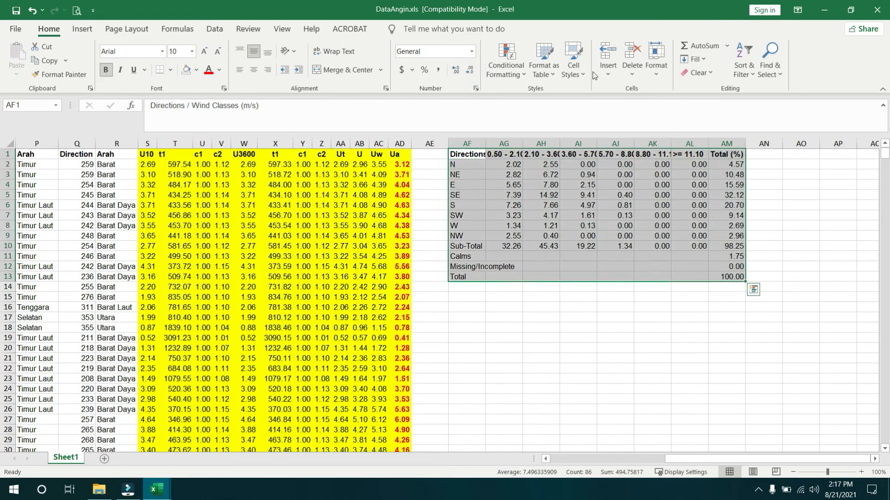
click(656, 60)
click(701, 160)
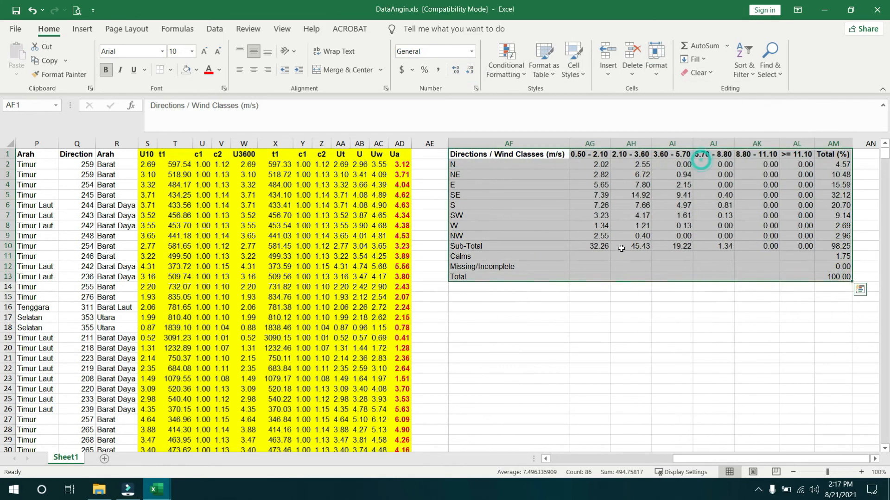
click(603, 297)
- Center the direction and summary labels in AF2:AF13 horizontally
drag(492, 163, 494, 277)
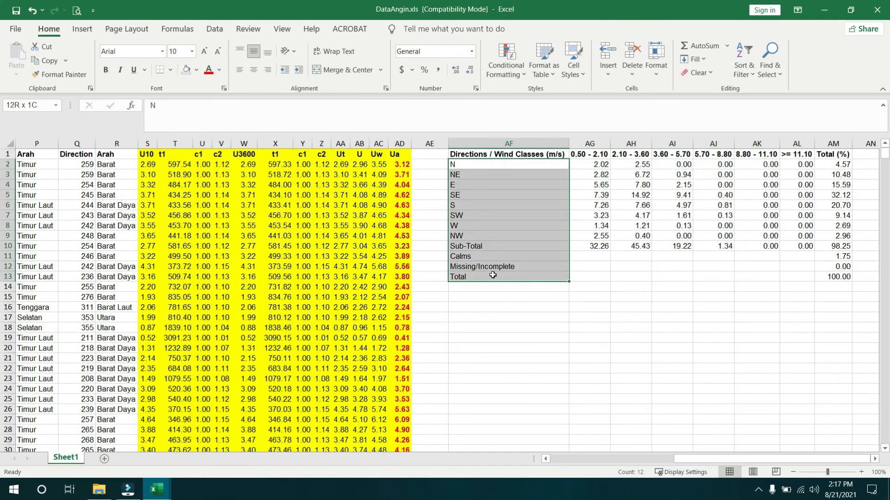
click(254, 70)
click(663, 399)
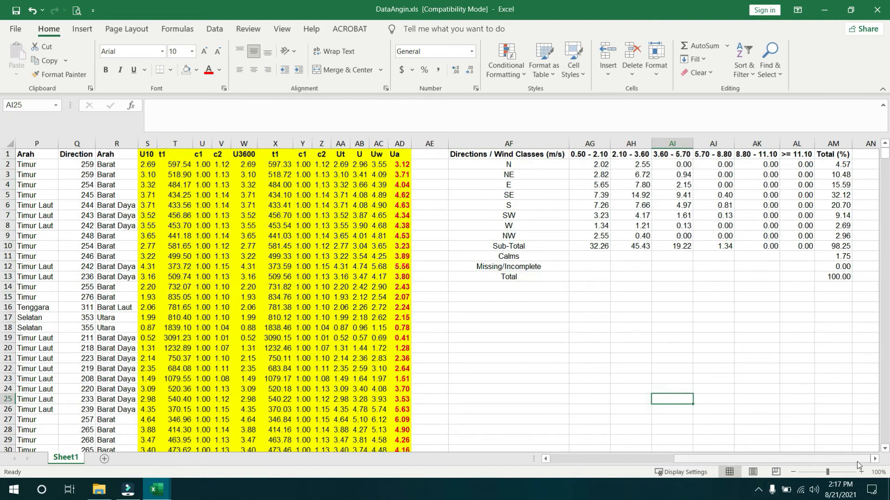
- Add a top border to the frequency table's header row, AF1:AM1
scroll(501, 196, right, 3)
drag(416, 154, 718, 154)
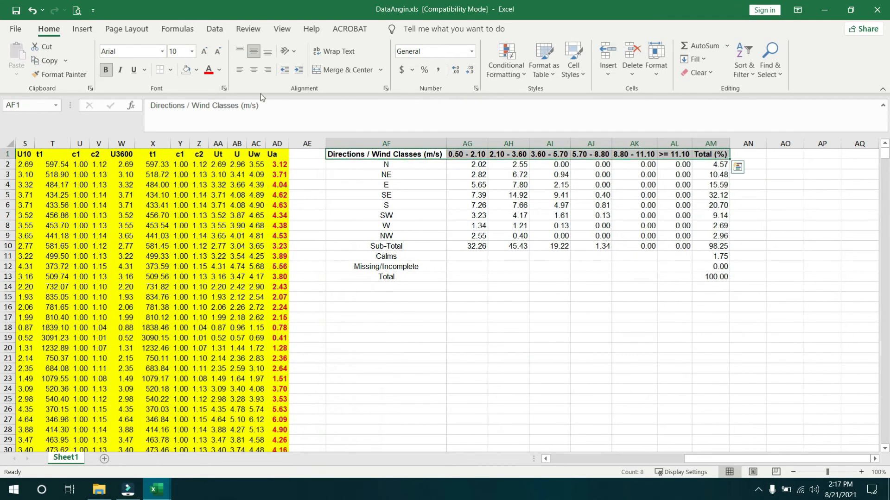
click(171, 69)
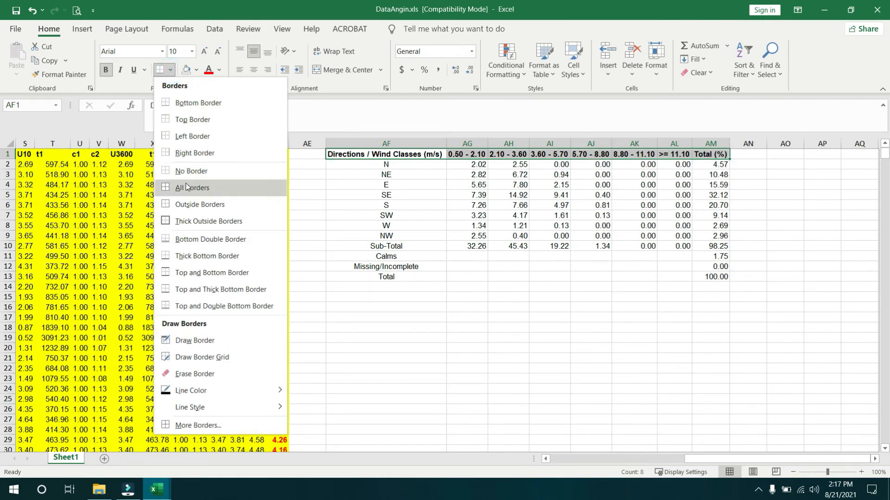
click(186, 119)
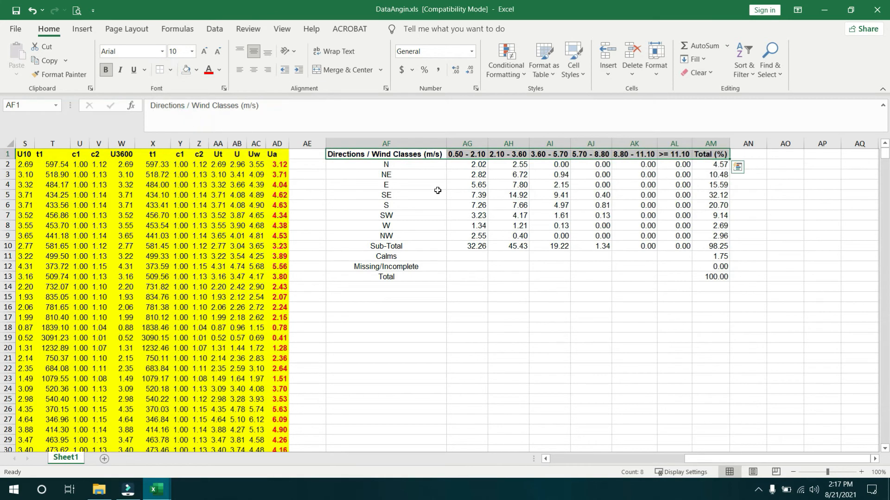
- Add bottom borders to the direction rows AF2:AM9 and beneath the Total row of the range AF2:AM13
click(409, 165)
shift+click(707, 238)
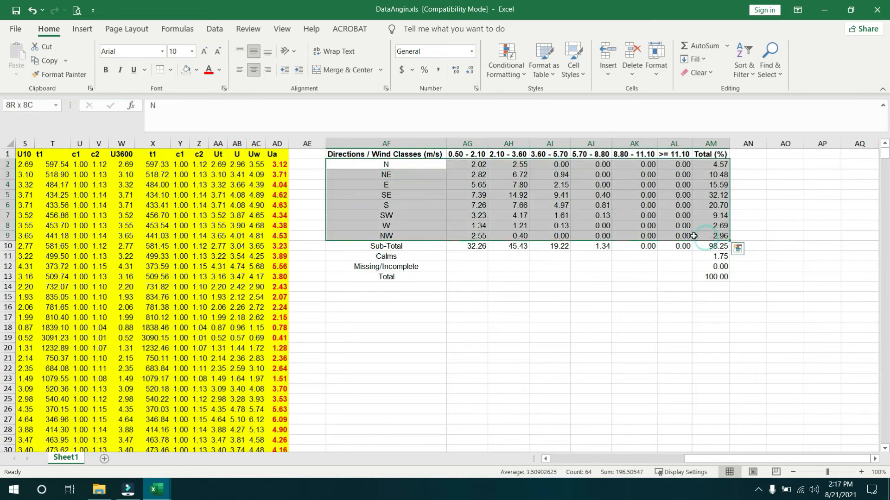
click(171, 70)
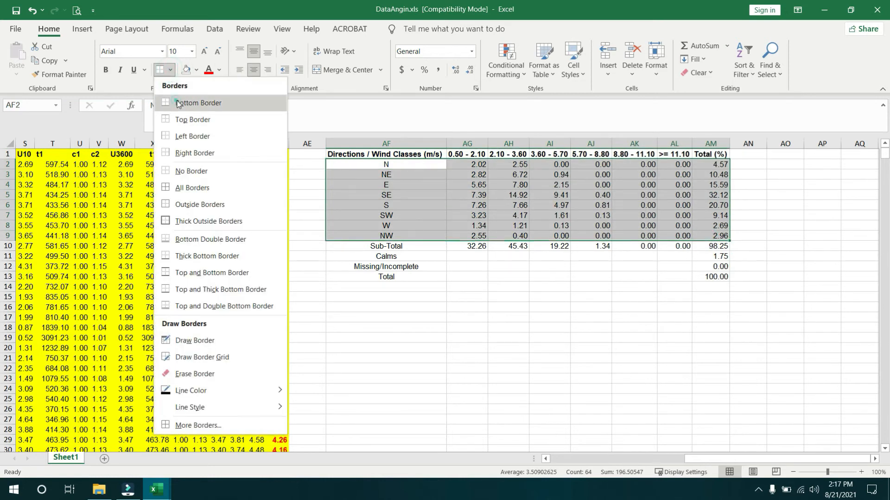
click(185, 103)
shift+click(690, 276)
shift+click(697, 276)
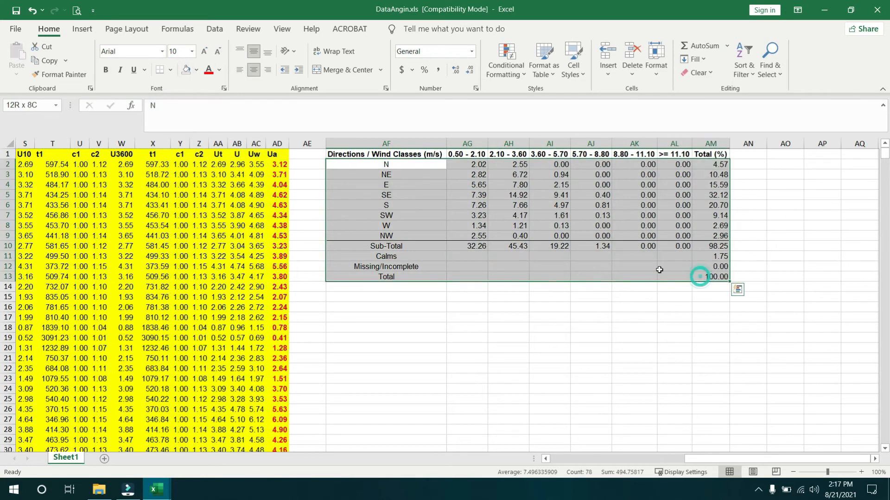
click(156, 69)
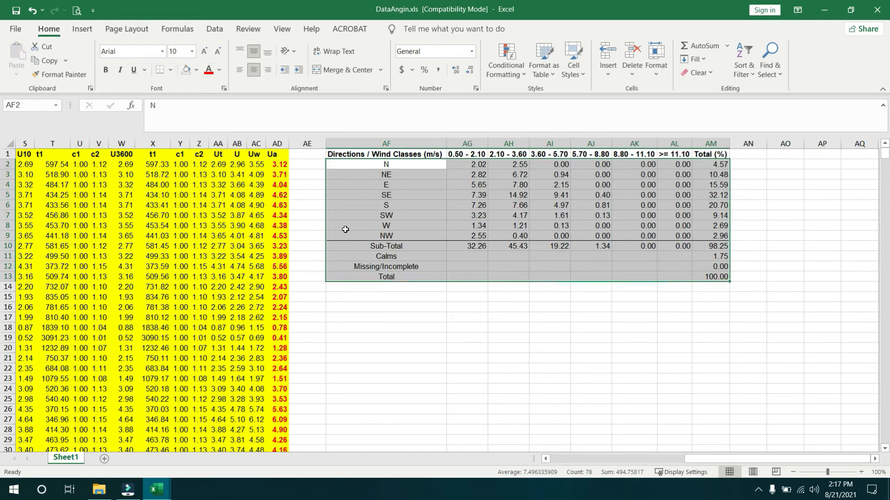
- Make the Sub-Total row AF10:AM10, the direction totals AM2:AM9 and the overall total in AM13 bold
click(381, 245)
shift+click(704, 248)
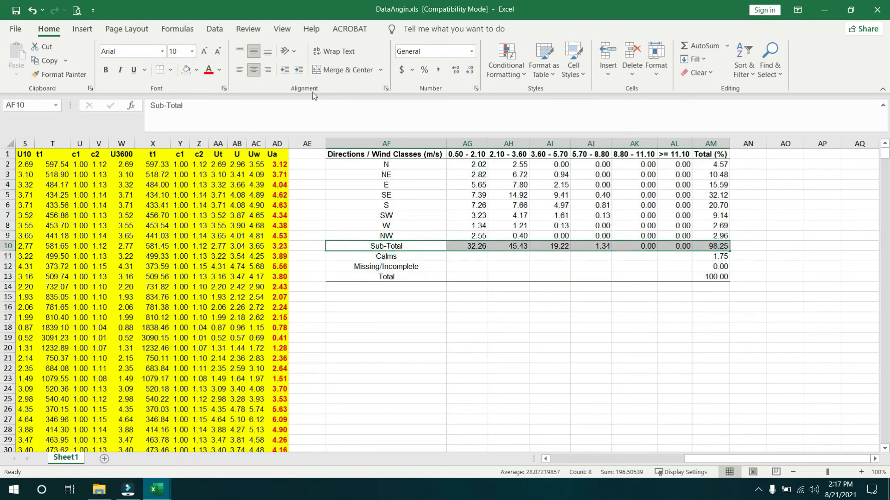
key(ctrl+b)
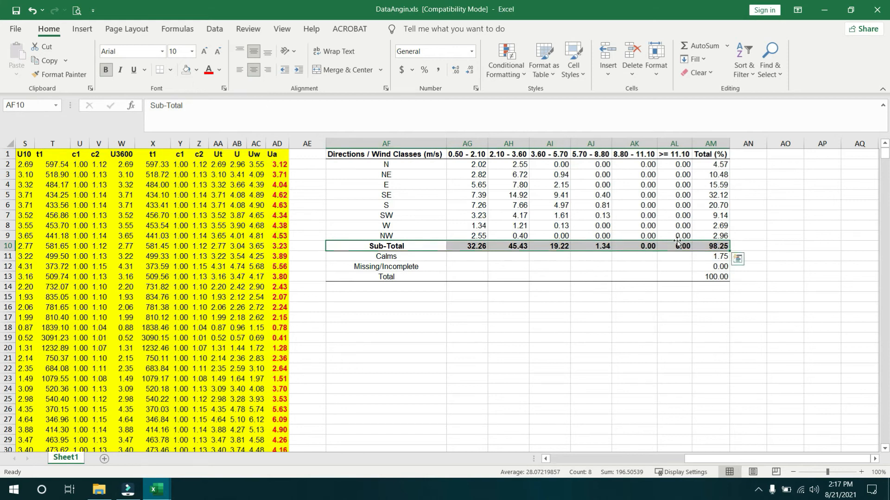
drag(718, 160, 727, 238)
key(ctrl+b)
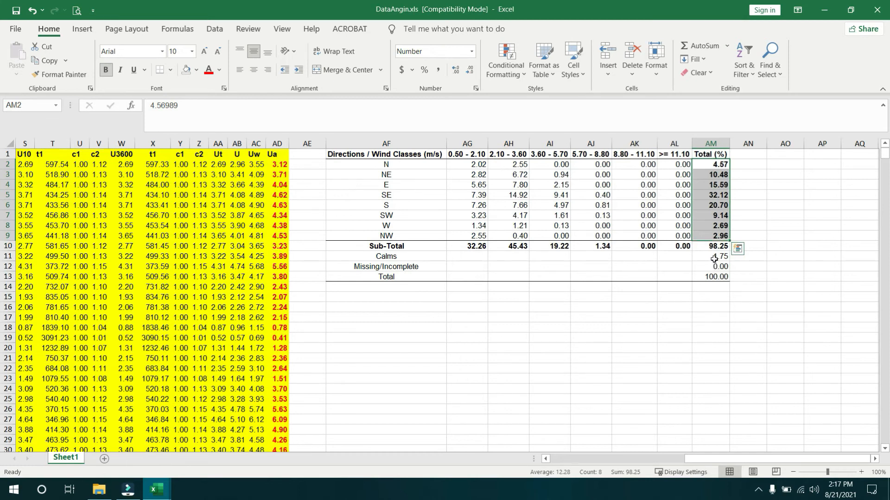
click(714, 274)
key(ctrl+b)
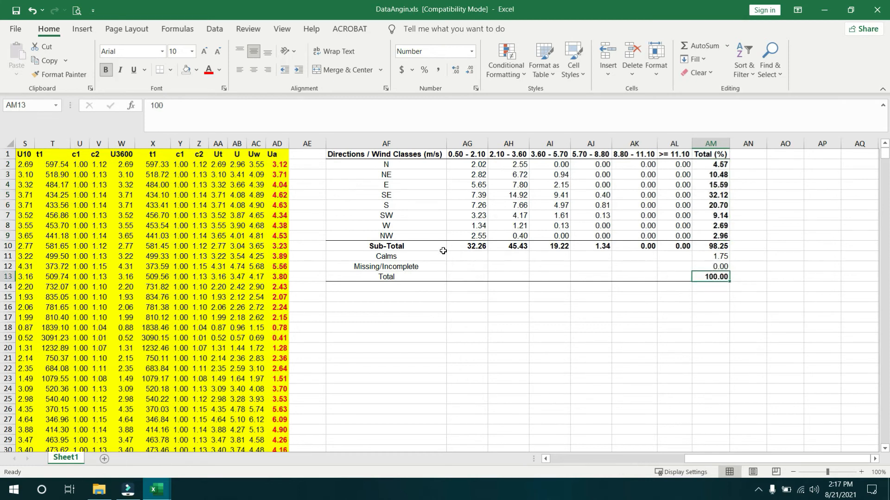
- Add a bottom border to the Sub-Total row, AF10:AM10
click(403, 244)
shift+click(719, 246)
click(163, 71)
click(388, 315)
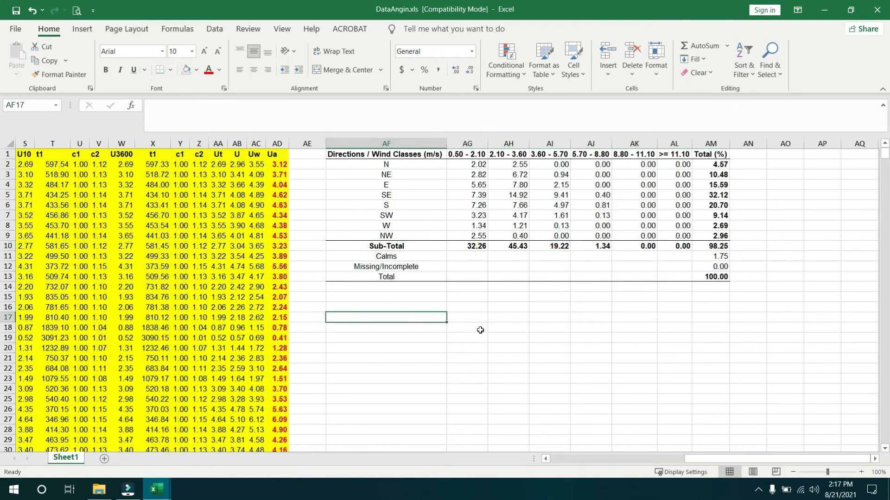
click(395, 242)
shift+click(705, 245)
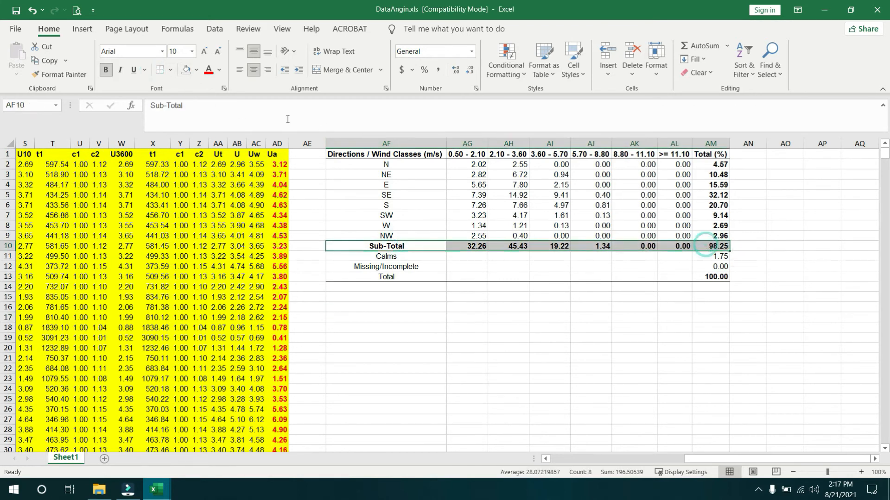
click(160, 70)
click(532, 321)
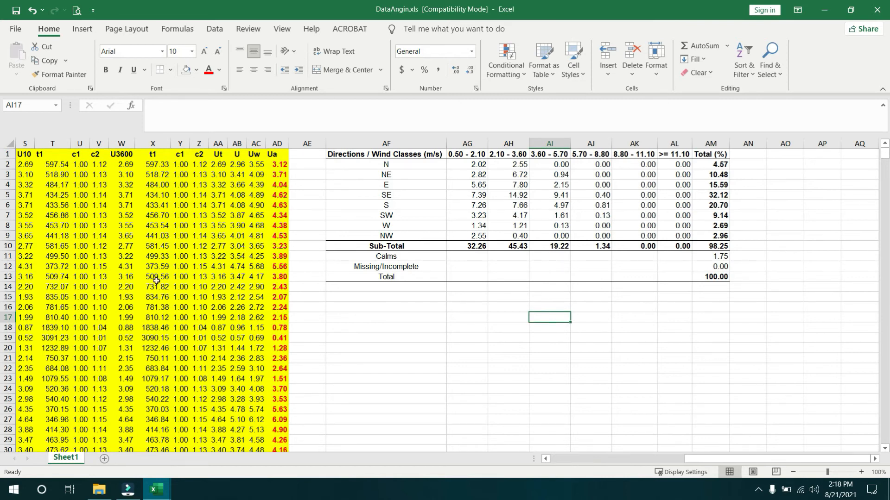
- Insert an empty clustered column chart on the sheet, starting from blank cell AF18
click(379, 325)
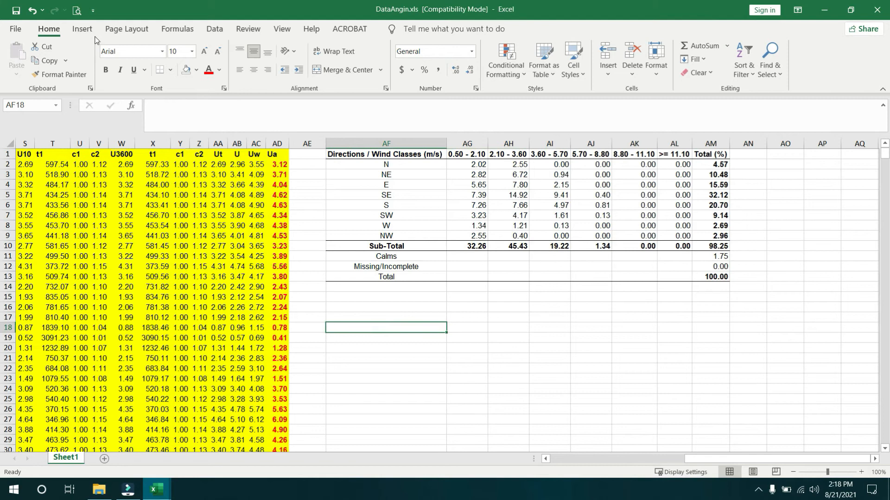
click(84, 30)
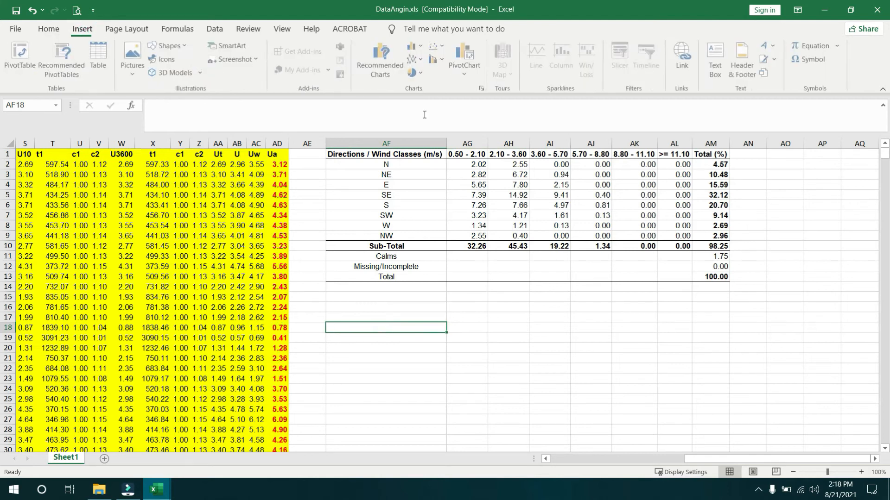
click(417, 48)
click(424, 88)
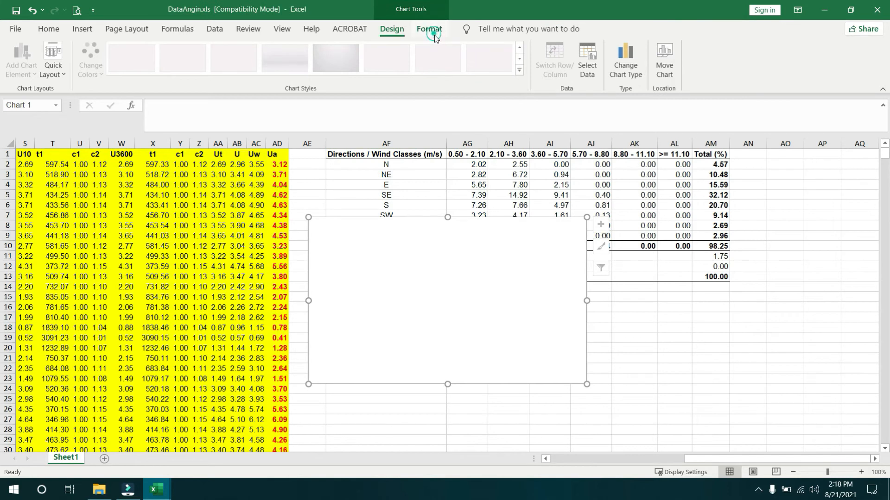
- Set the empty chart's size to 14 cm wide and 7 cm high
click(429, 29)
click(831, 71)
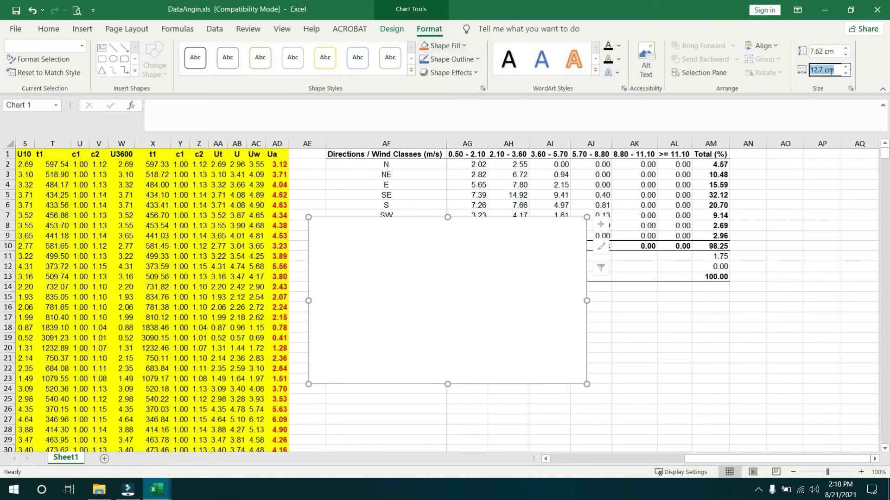
text(14)
key(Return)
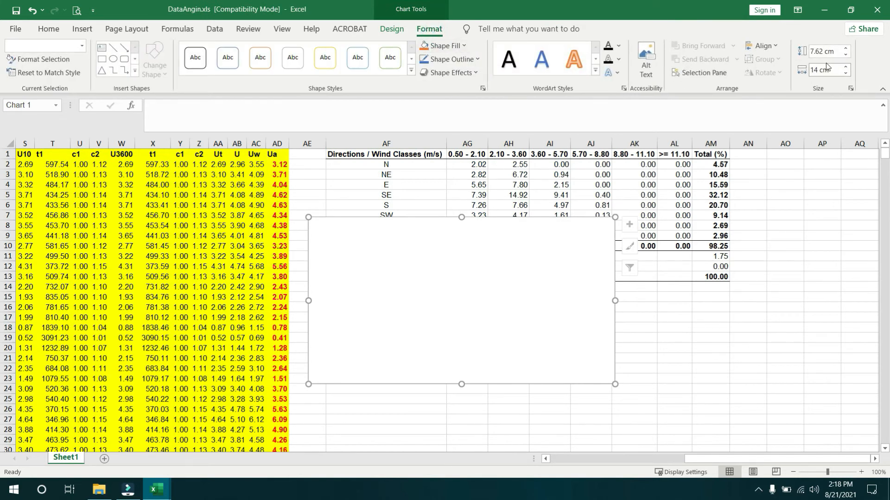
click(827, 54)
text(7)
key(Return)
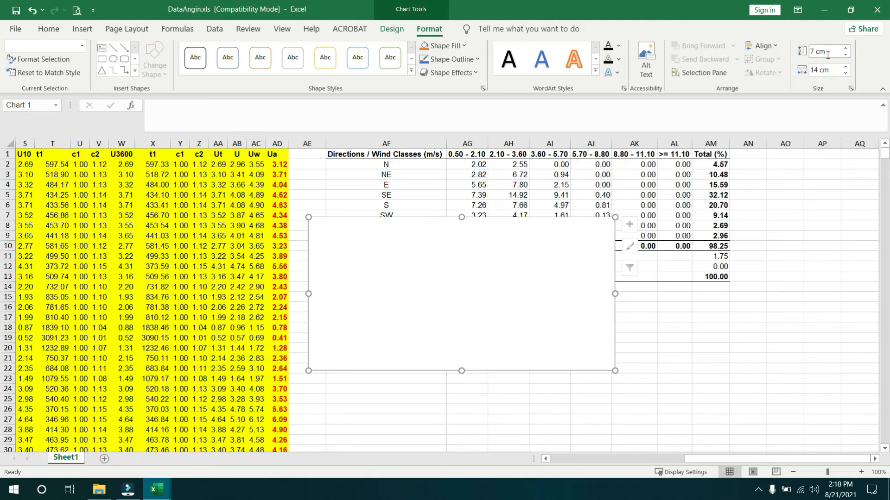
- Cut the empty chart and paste it at AF17, below the frequency table
key(Delete)
click(375, 316)
key(ctrl+v)
scroll(399, 240, down, 2)
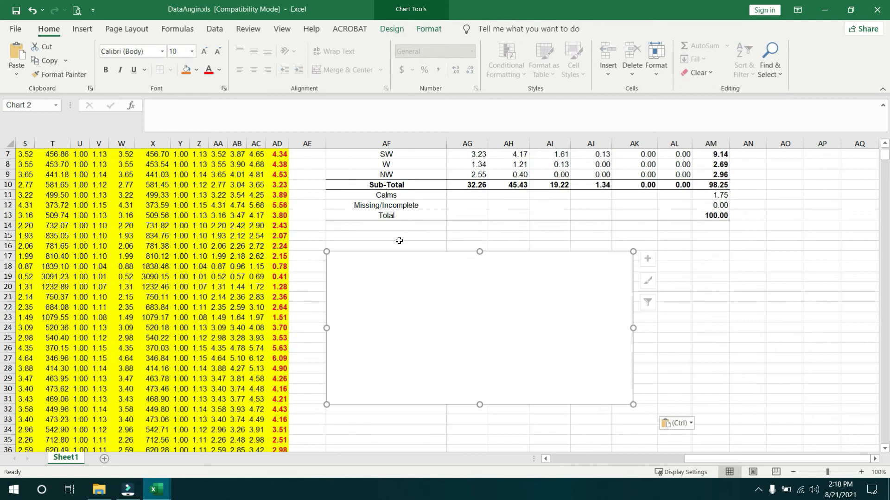
- Give the empty chart a black outline and check its placement below the table
click(437, 33)
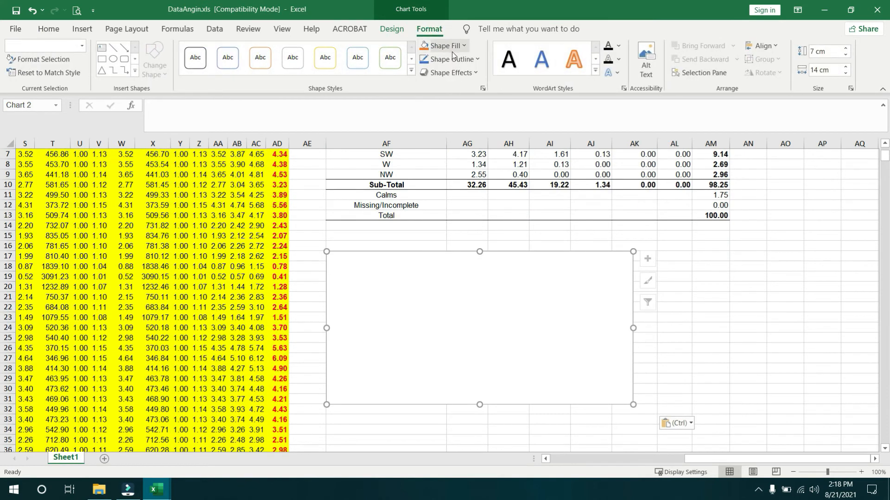
click(459, 63)
click(448, 74)
click(710, 318)
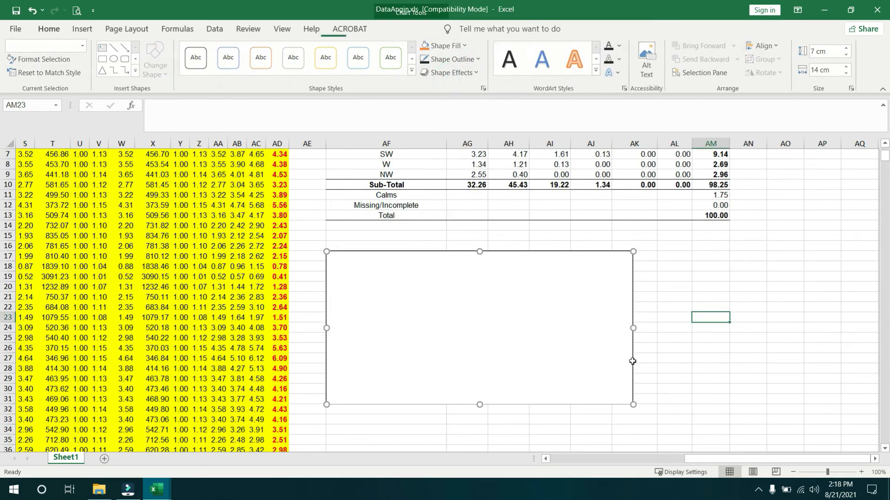
click(458, 317)
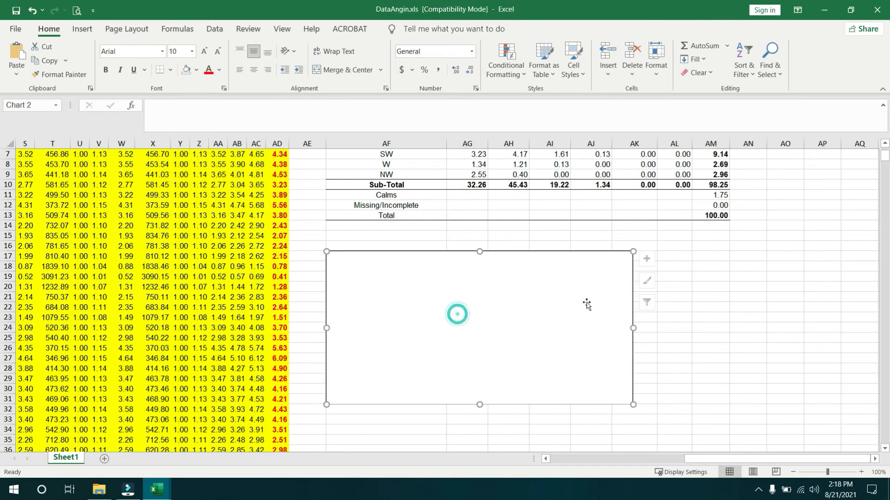
scroll(594, 301, up, 2)
scroll(596, 296, down, 3)
scroll(598, 296, up, 3)
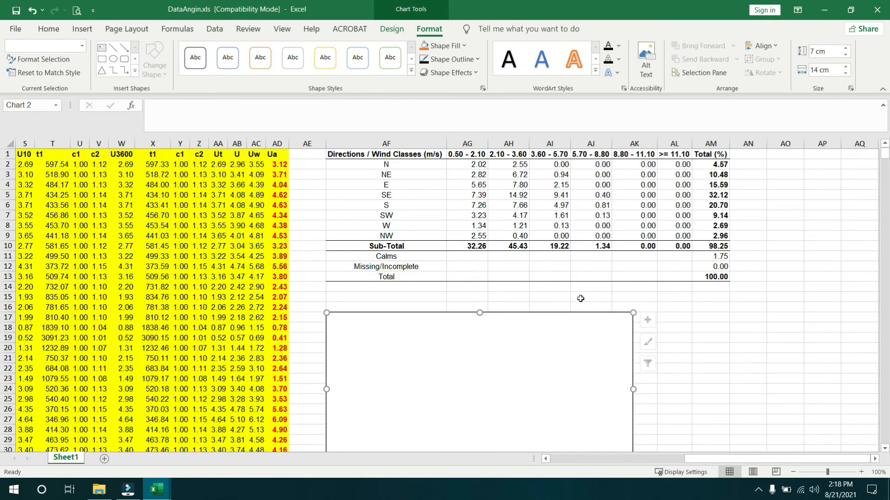
click(749, 343)
- Open the chart's data source settings and start adding a new series, ready to pick its values range
click(529, 360)
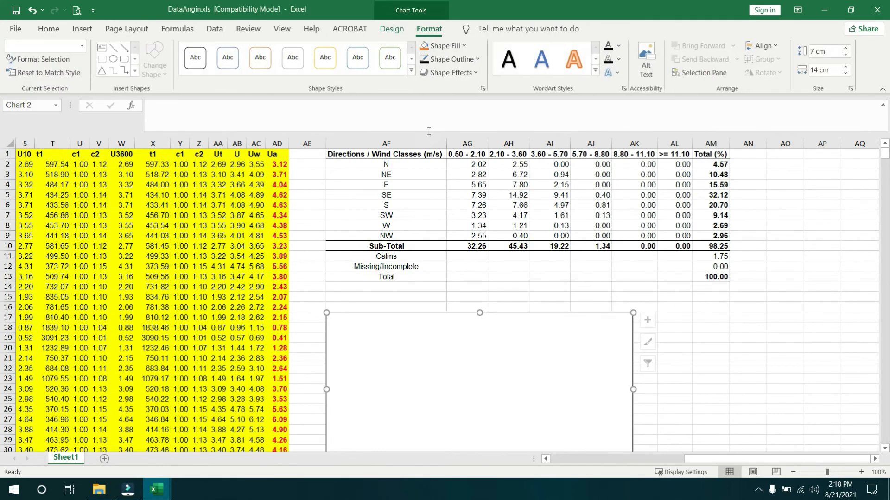
click(402, 30)
click(587, 58)
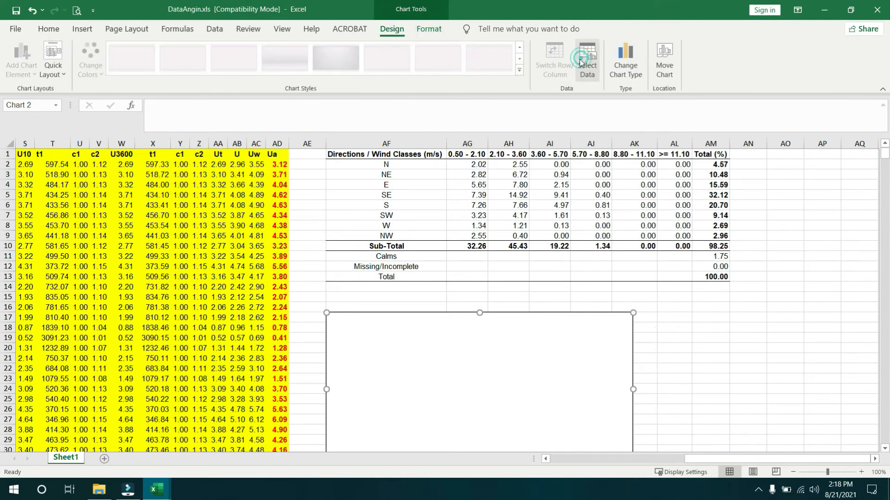
click(310, 235)
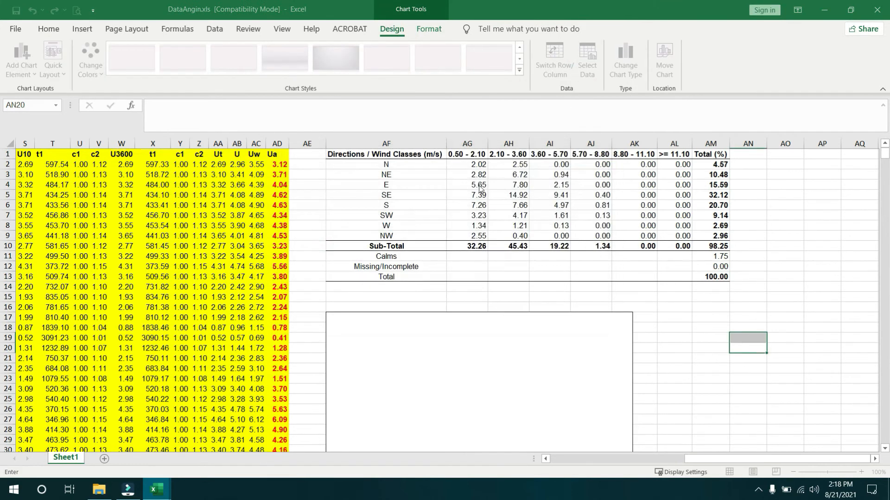
drag(466, 200, 202, 153)
click(210, 207)
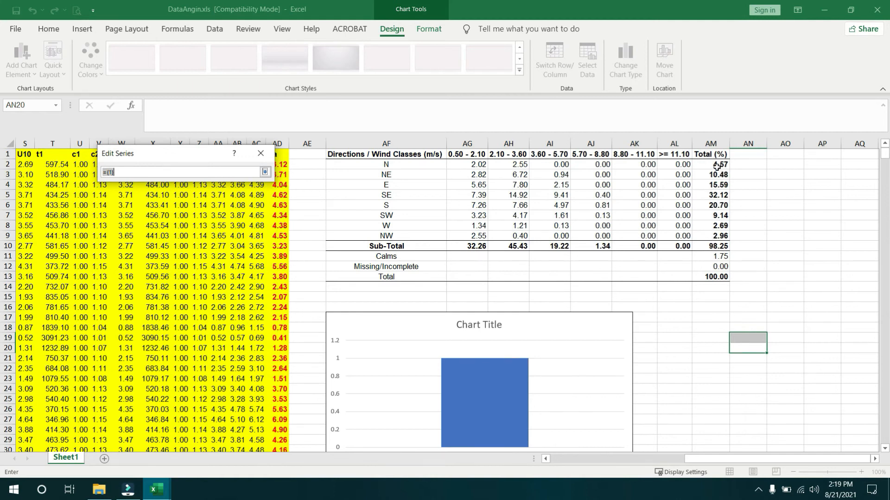
- Set the new series' values to the direction totals in Sheet1 AM2:AM9, leaving out the Calms row
drag(722, 165, 719, 177)
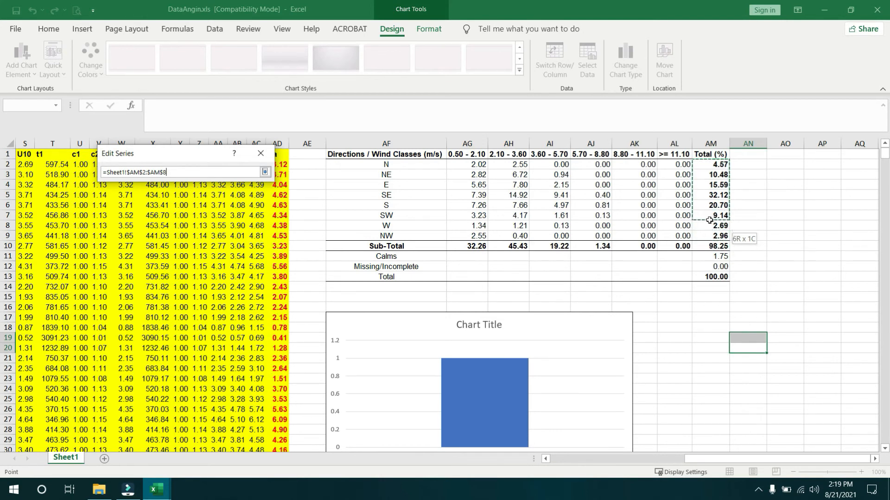
drag(709, 235, 710, 235)
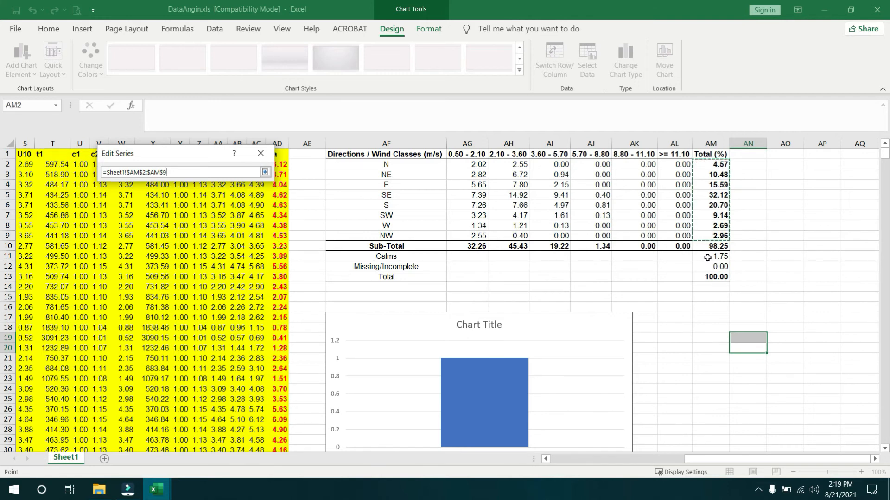
ctrl+click(707, 257)
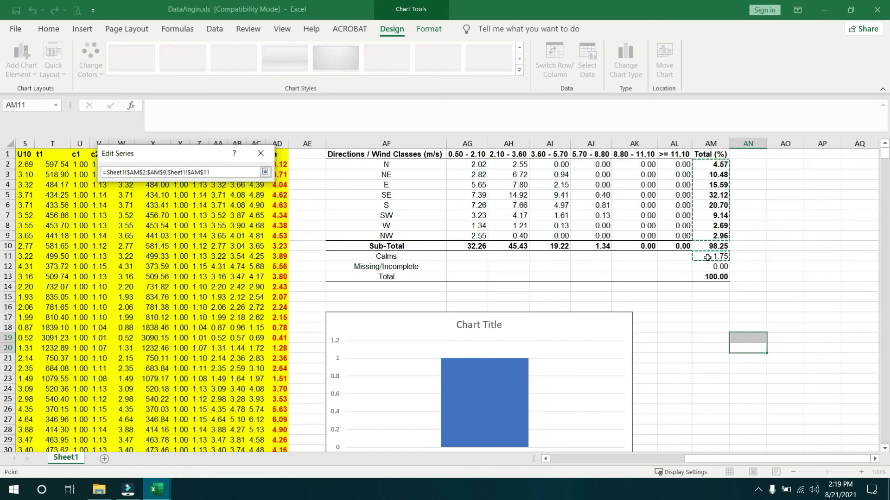
drag(710, 169, 702, 233)
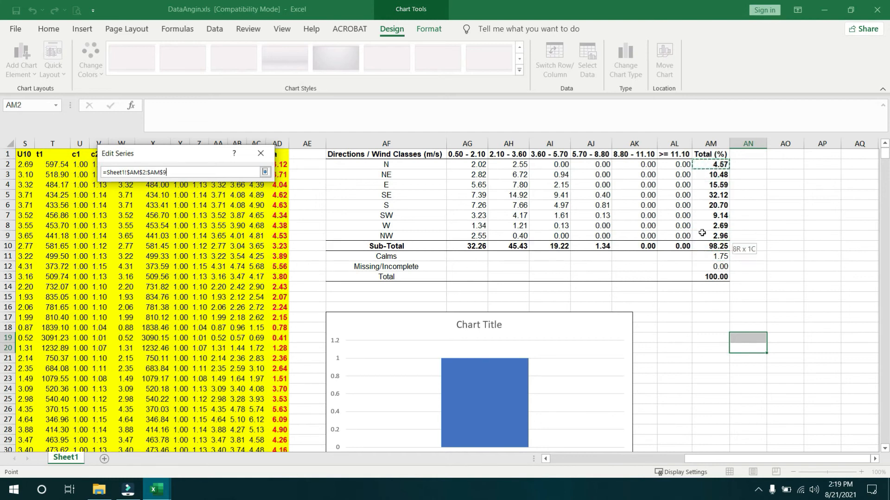
click(264, 172)
scroll(515, 315, down, 2)
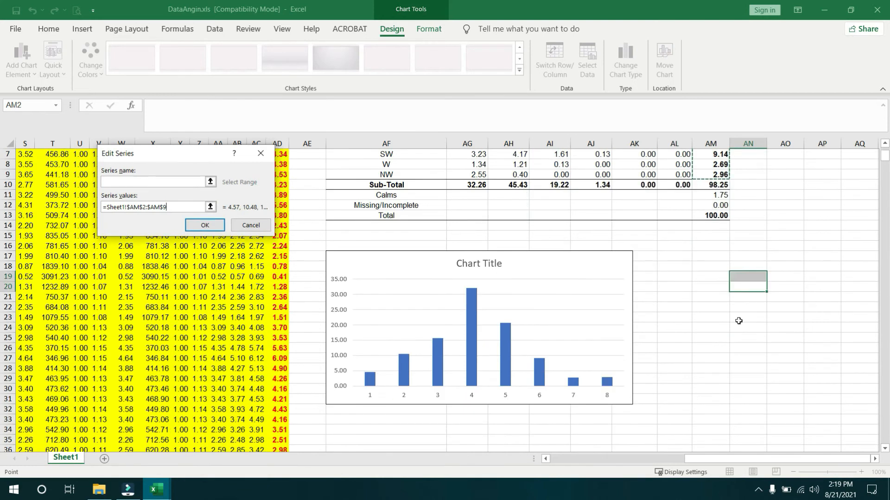
click(204, 225)
- Set the chart's horizontal axis labels to the wind directions in AF2:AF9 and accept the data source
click(472, 235)
scroll(688, 298, up, 2)
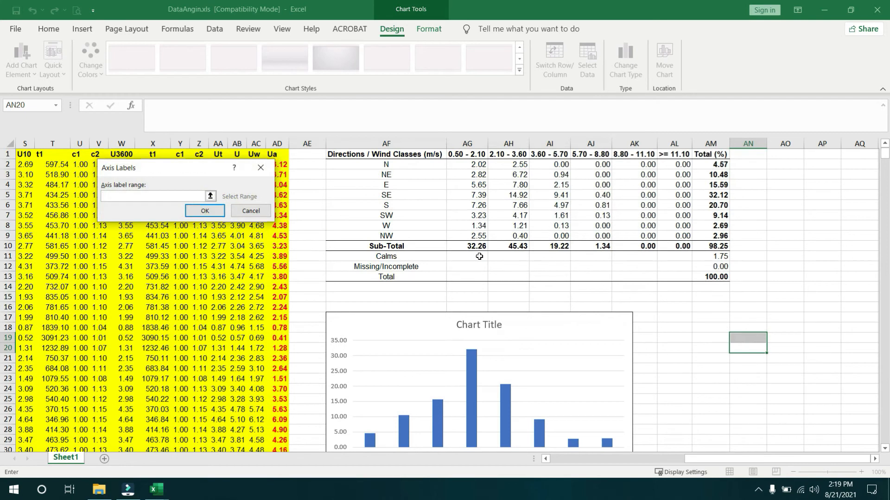
drag(383, 162, 383, 235)
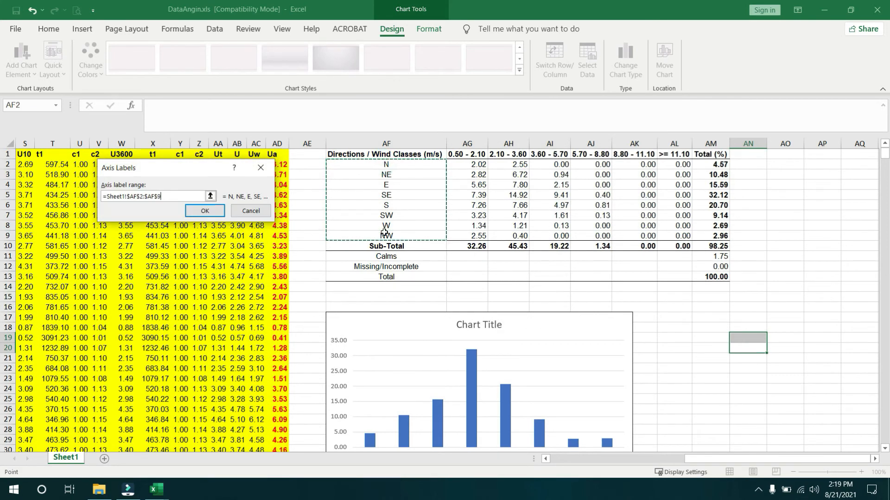
click(199, 208)
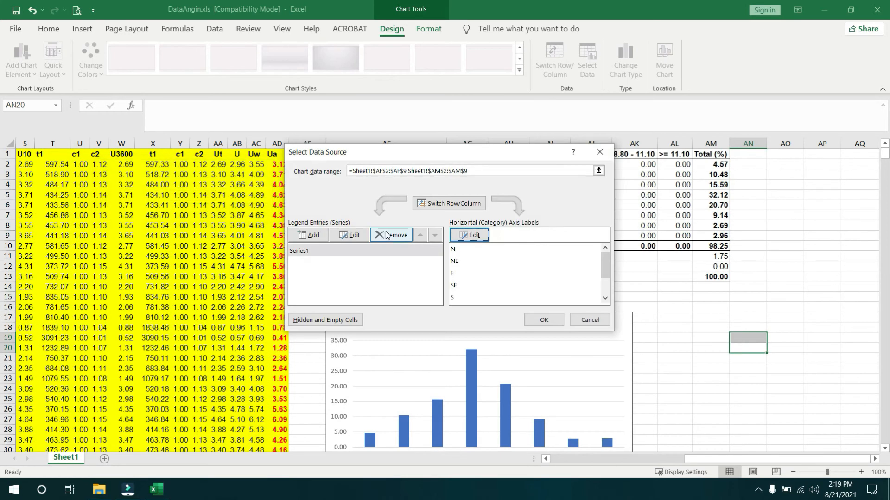
click(543, 319)
click(689, 345)
scroll(689, 345, down, 5)
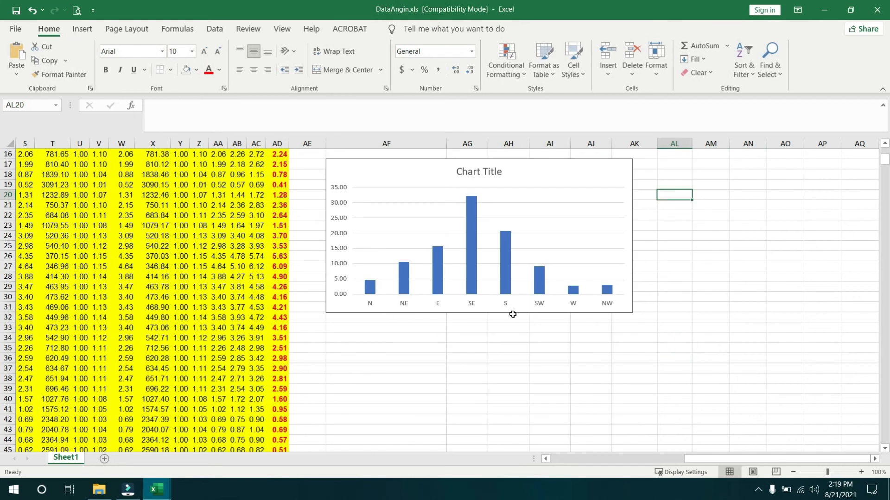
- Add axis titles to the wind frequency chart and remove its chart title
scroll(602, 259, up, 2)
click(573, 228)
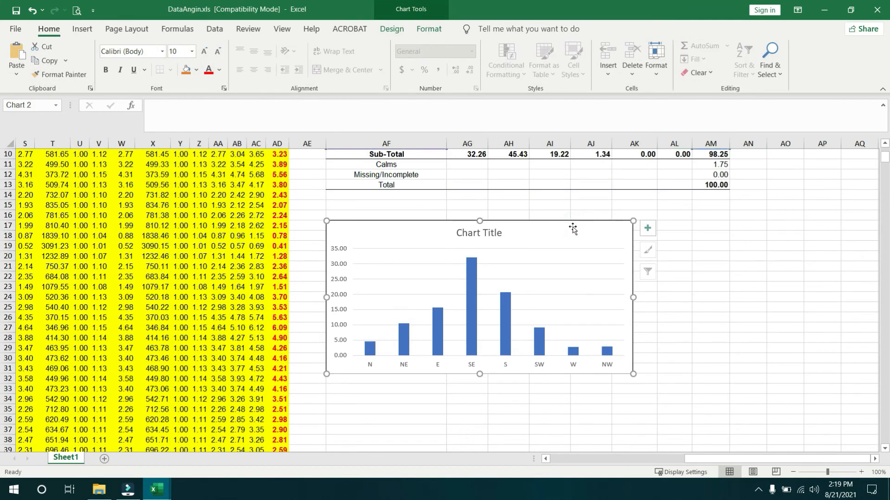
click(647, 229)
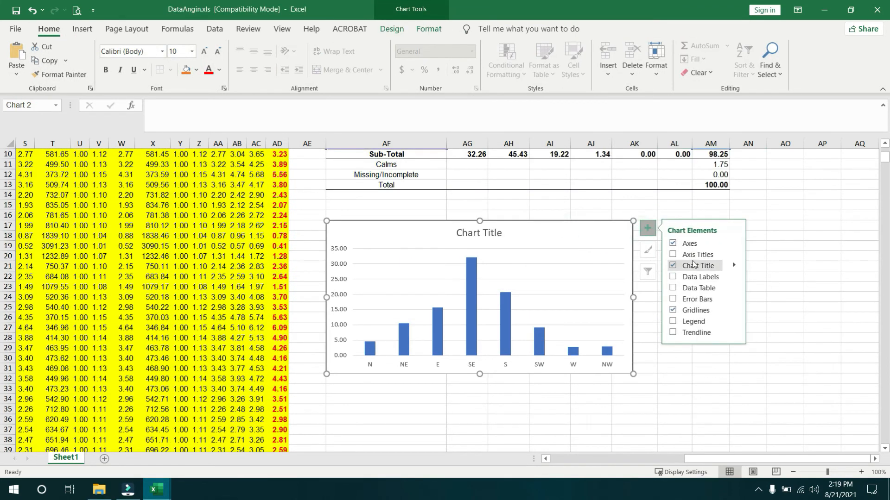
click(689, 255)
click(691, 266)
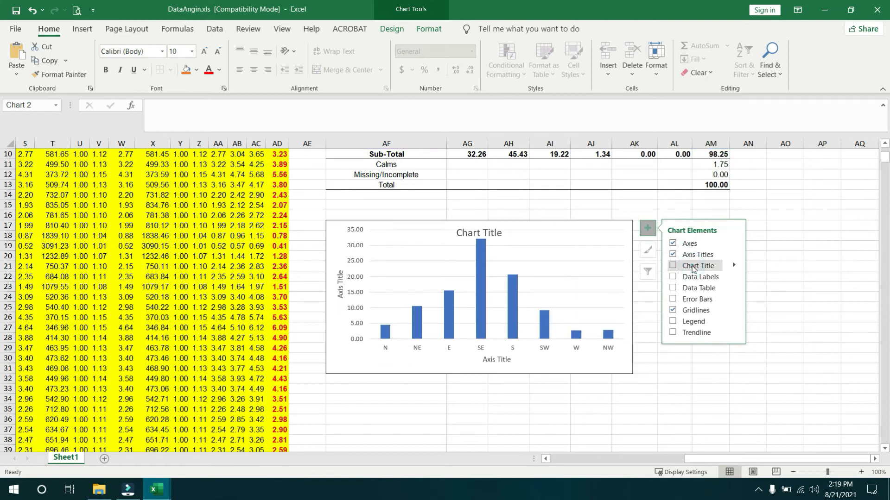
click(690, 360)
- Set all of the chart's text to the Arial font in black
click(342, 353)
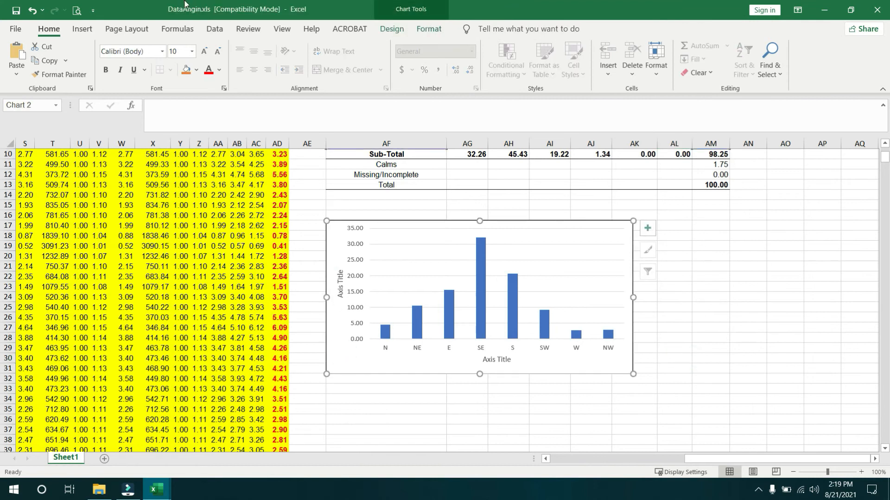
click(132, 52)
text(Arial)
key(Return)
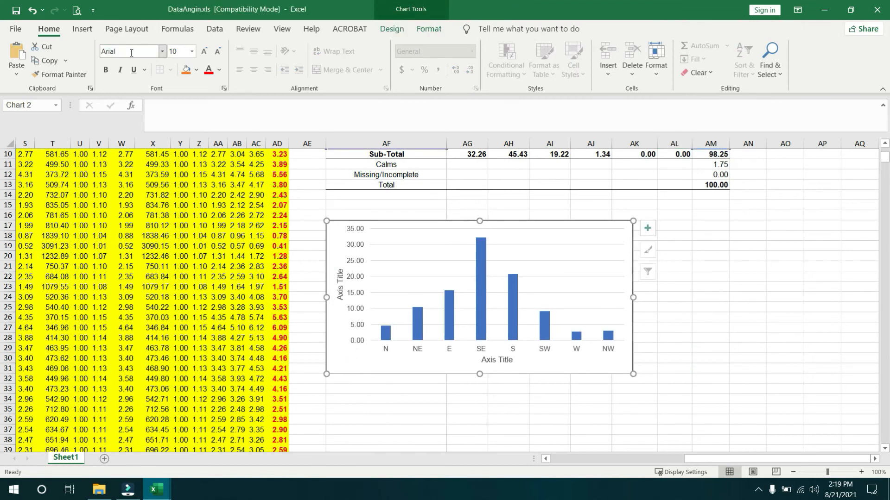
click(219, 69)
click(229, 86)
click(709, 337)
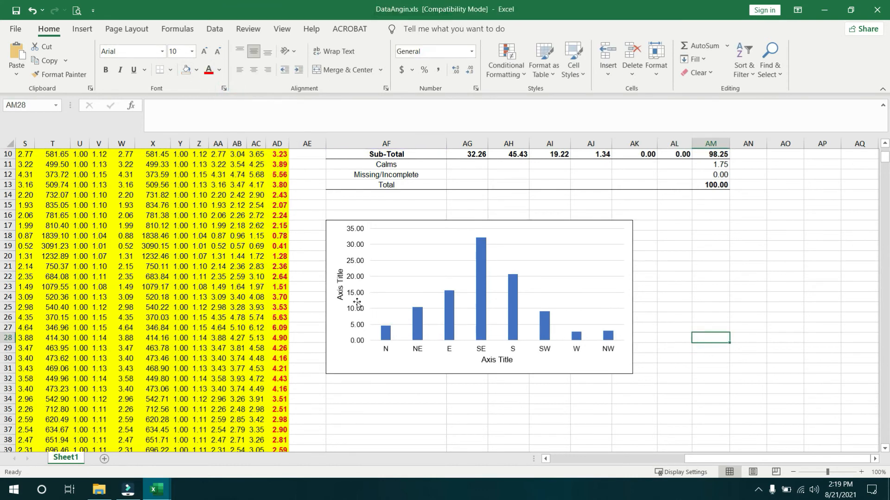
- Change the vertical axis title to "Persentase Kemunculan Angin (%)" and make it bold
click(341, 285)
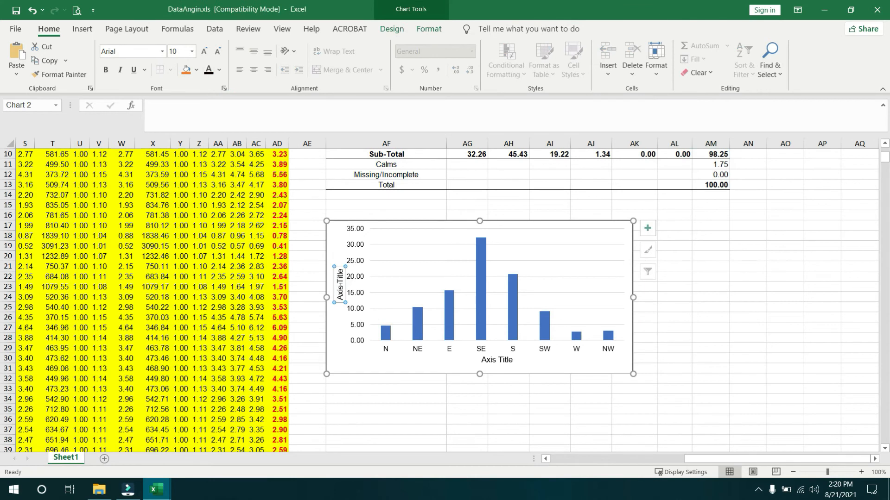
text(Persenta)
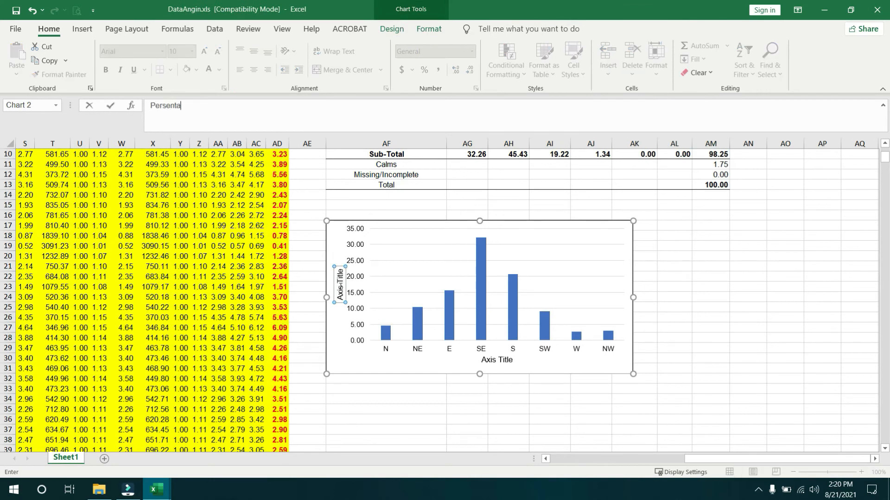
text(se Kemunculan Angin (%))
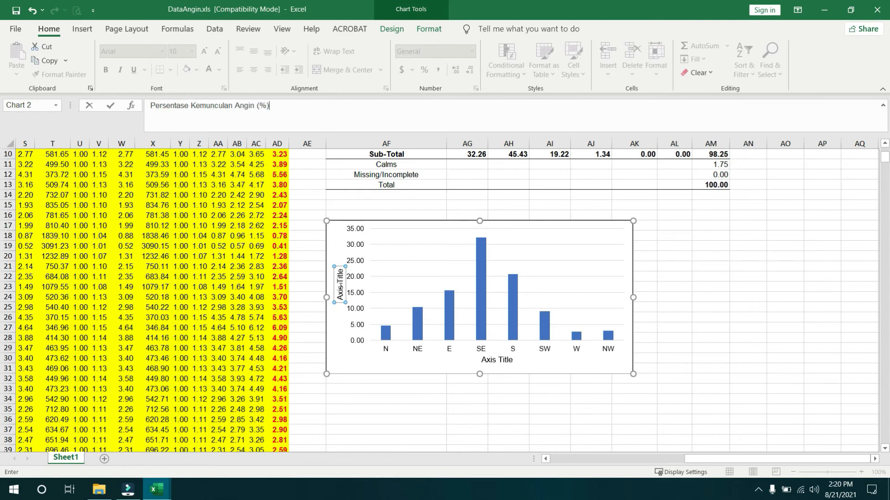
key(Return)
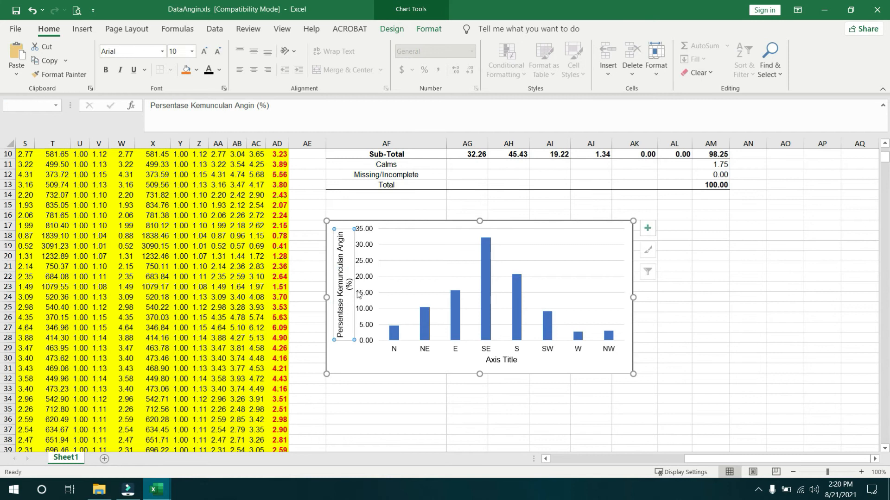
key(ctrl+b)
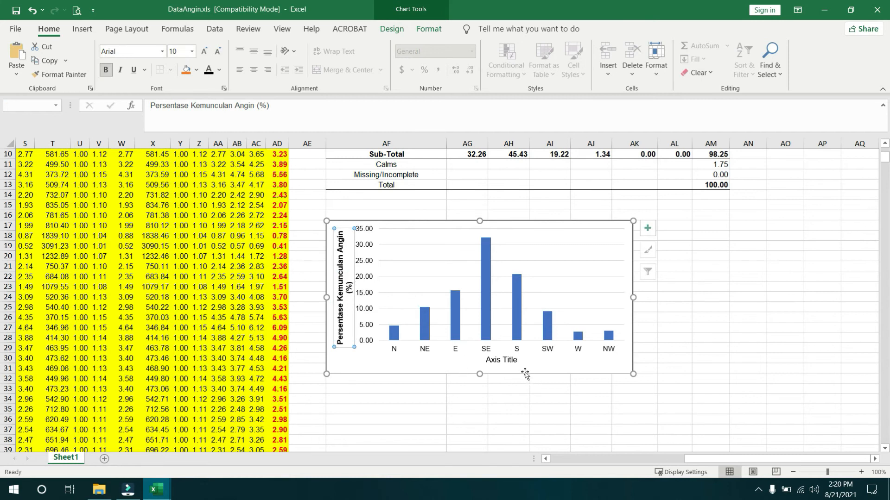
- Change the horizontal axis title to "Arah Angin" and make it bold
click(510, 360)
text(Arah Angin)
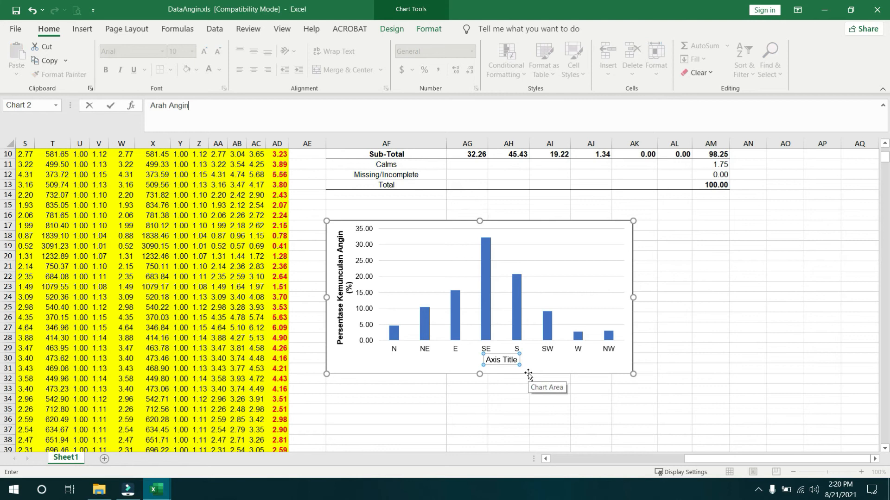
key(Return)
key(ctrl+b)
click(662, 357)
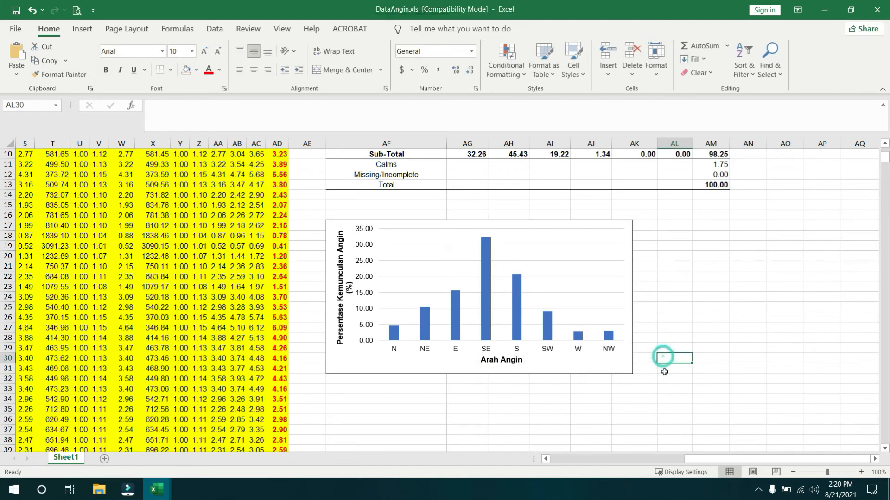
- Open the vertical axis formatting options and set the maximum bound to 100
click(361, 268)
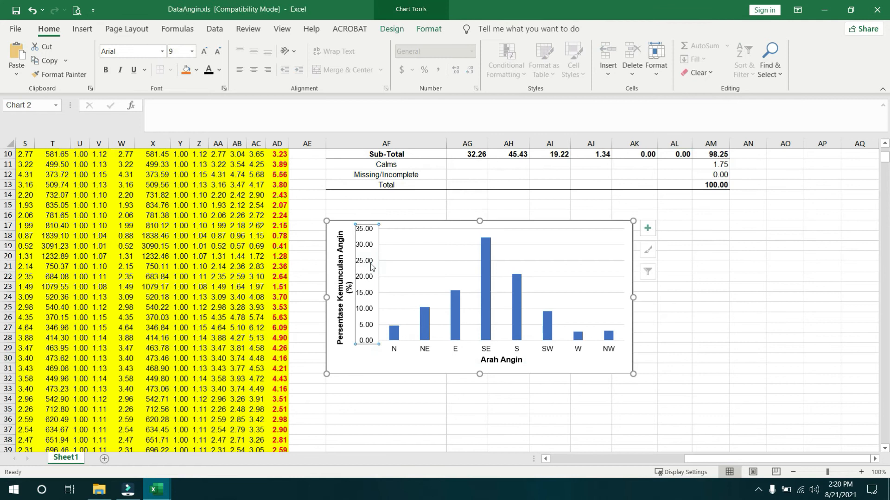
right_click(371, 263)
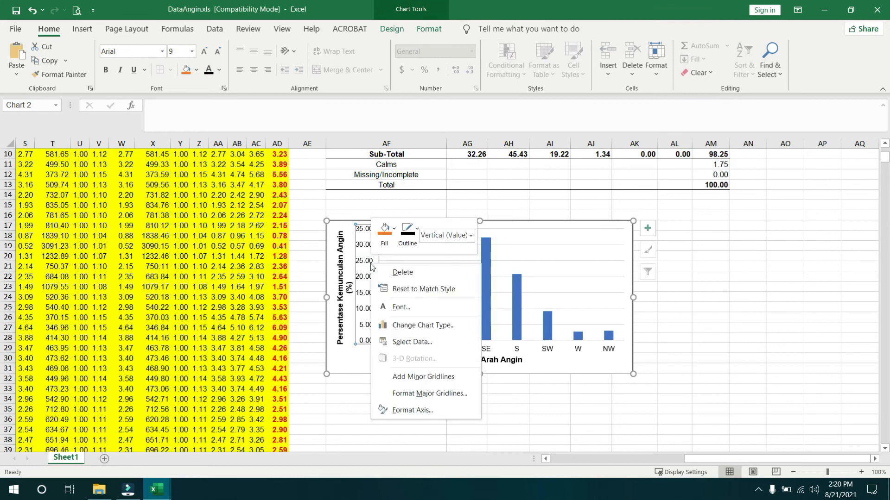
click(441, 405)
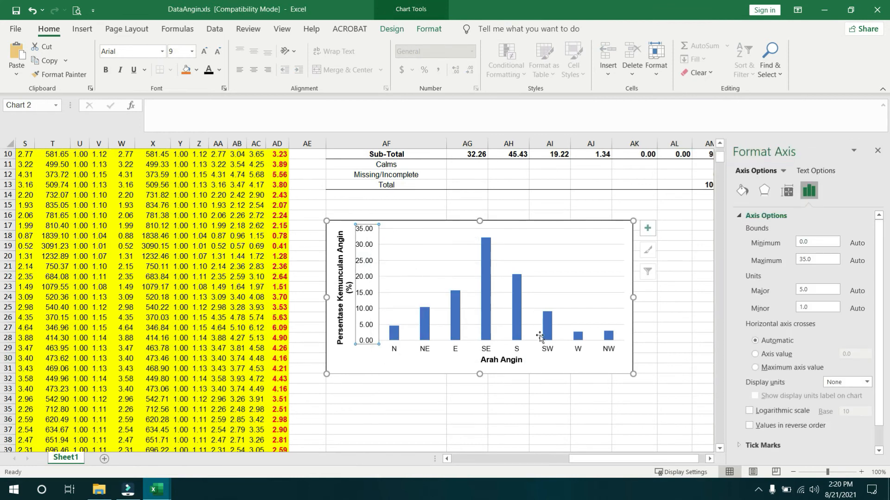
double_click(817, 256)
text(100)
key(Return)
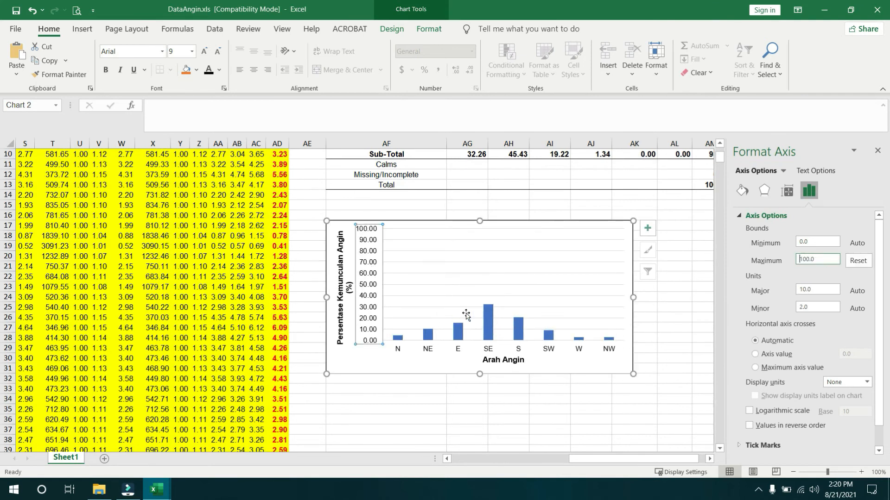
- Reset the vertical axis maximum to automatic, try a maximum of 50, and return it to 100
click(858, 261)
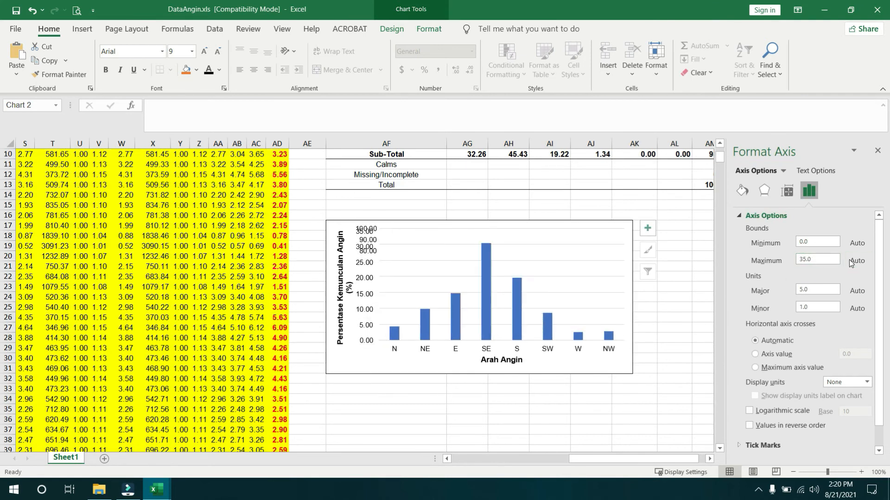
double_click(799, 258)
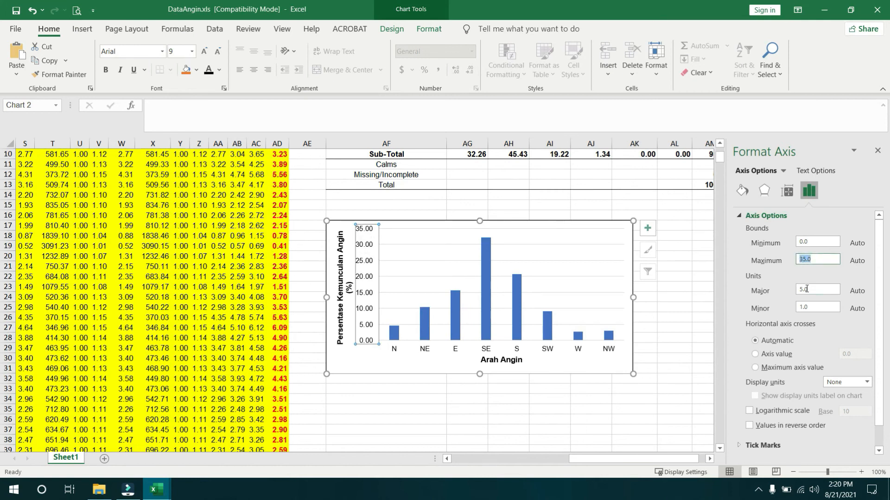
text(50)
key(Return)
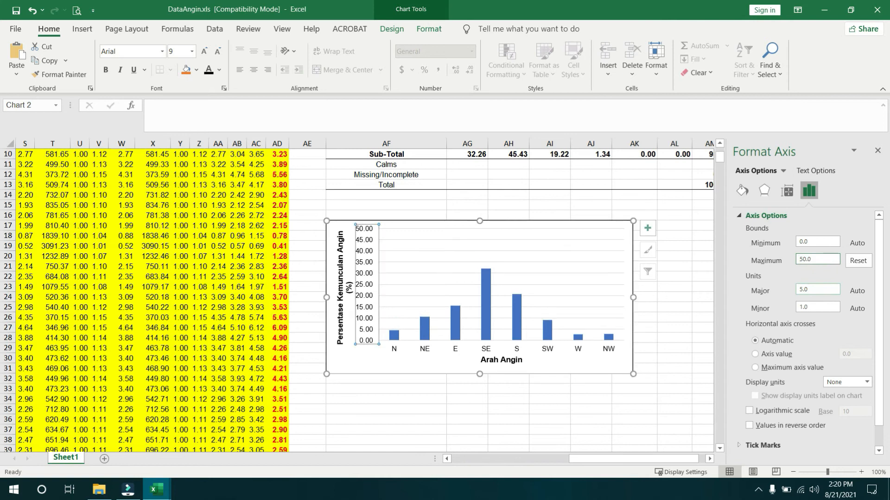
drag(819, 258, 786, 253)
text(100)
key(Return)
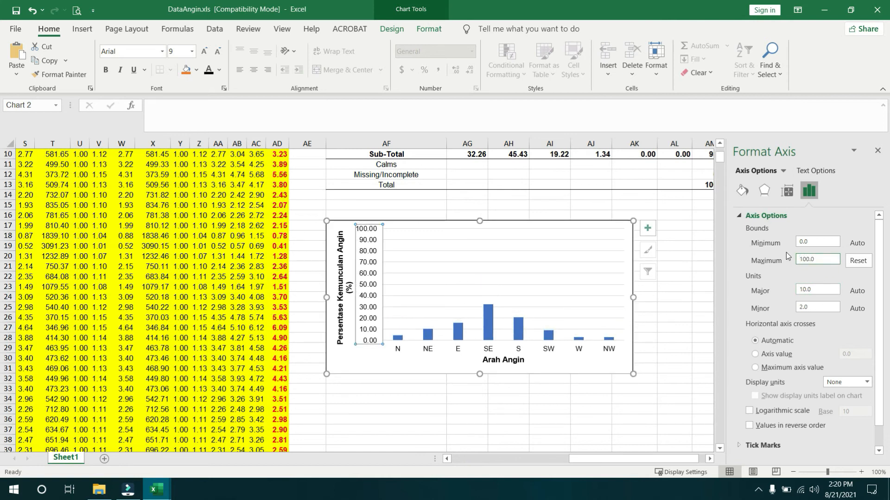
- Try major units of 20 and 15 on the vertical axis
drag(821, 293, 780, 295)
text(20)
key(Return)
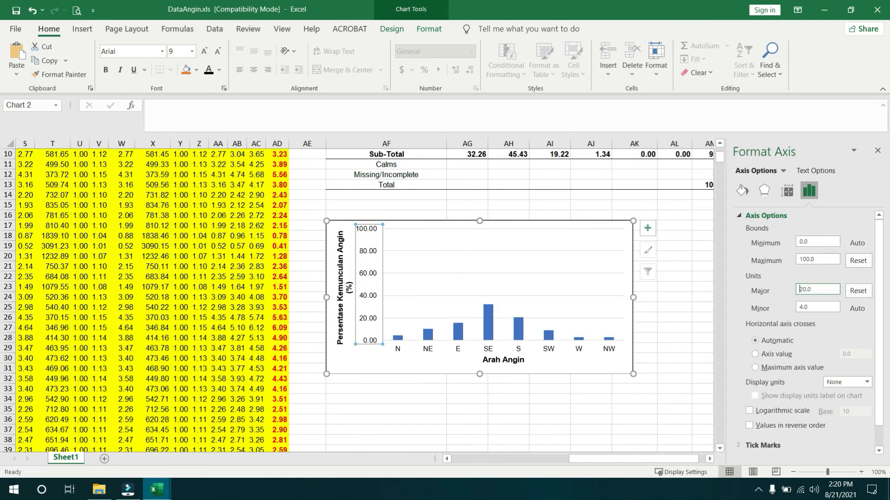
drag(809, 293, 795, 294)
text(15)
key(Return)
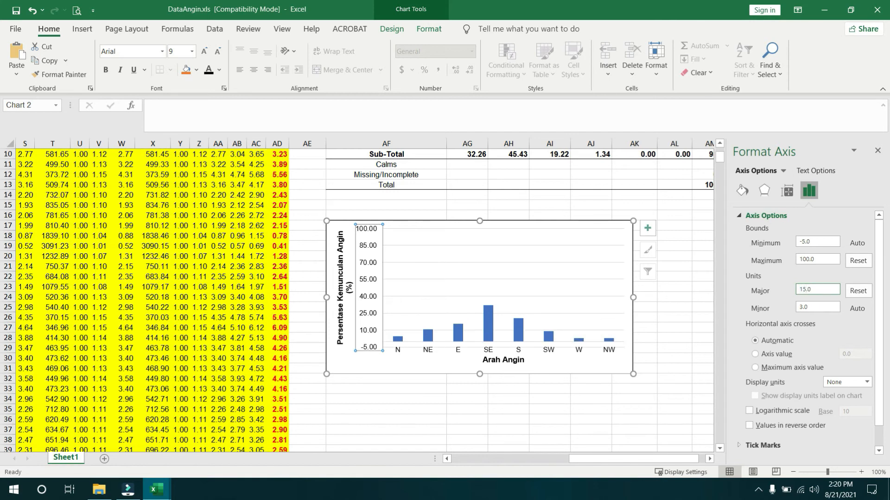
- Try a vertical axis minimum of 0, and reset both the minimum bound and the major unit to automatic
drag(832, 243, 795, 243)
text(0)
key(Return)
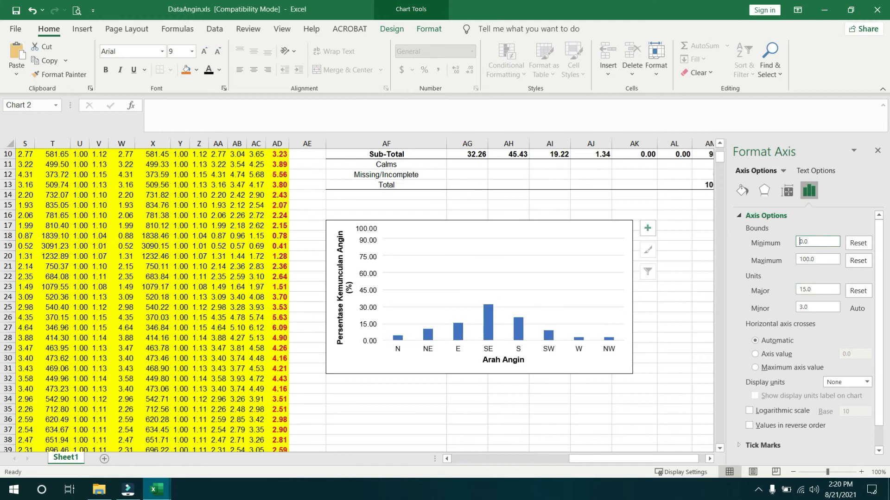
click(846, 243)
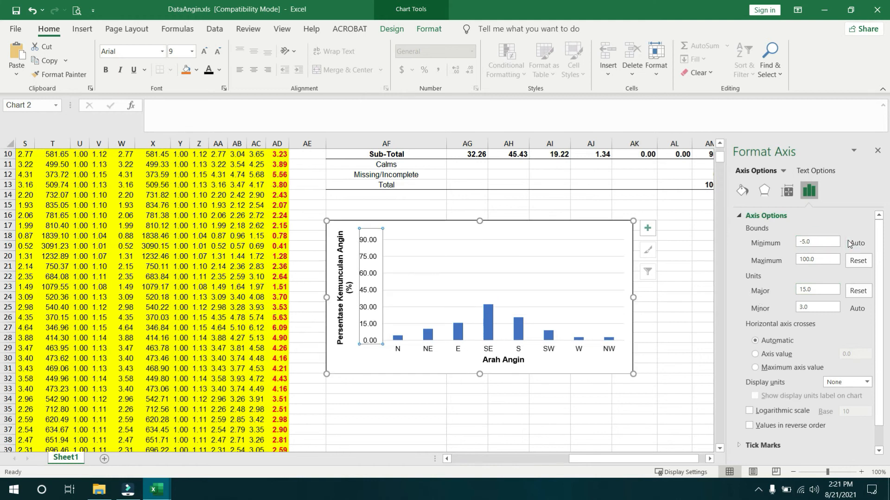
click(858, 290)
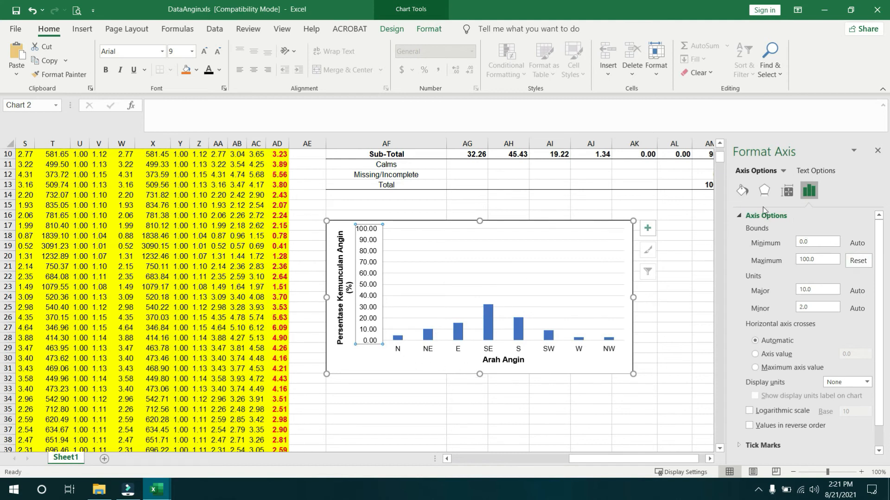
- Set the vertical axis tick marks to Outside for the major type and Inside for the minor type
click(754, 446)
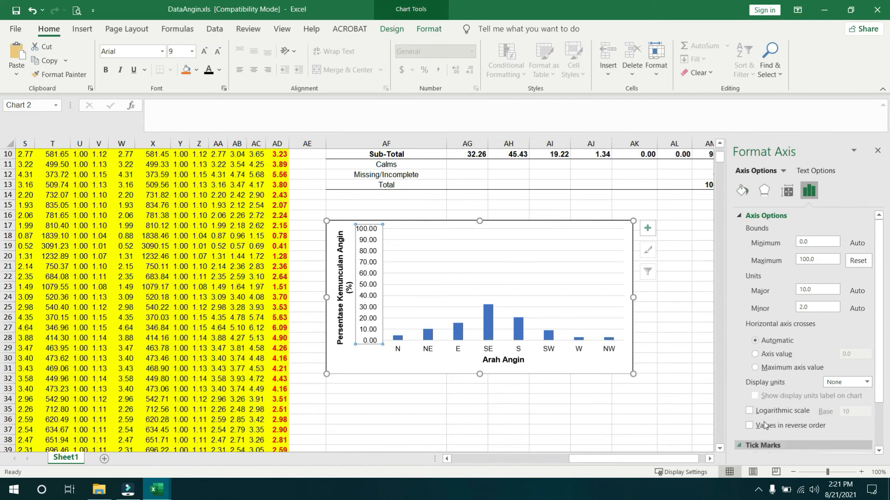
click(838, 404)
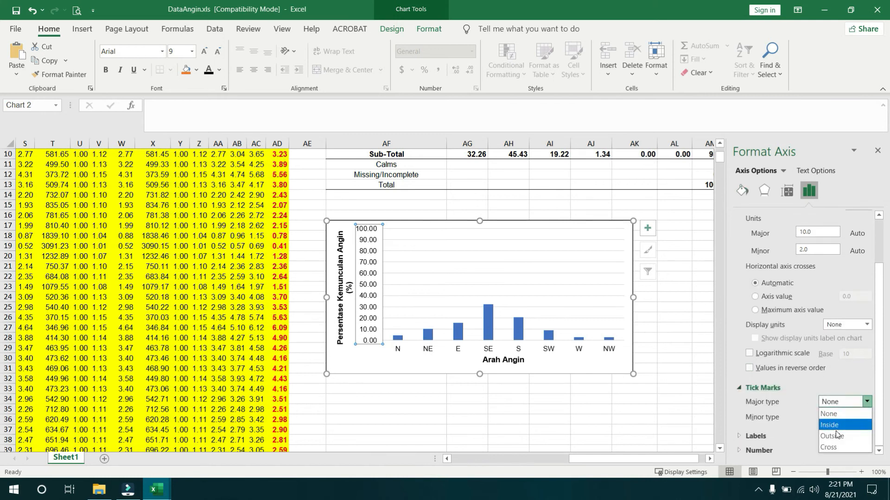
click(834, 437)
click(838, 416)
click(833, 434)
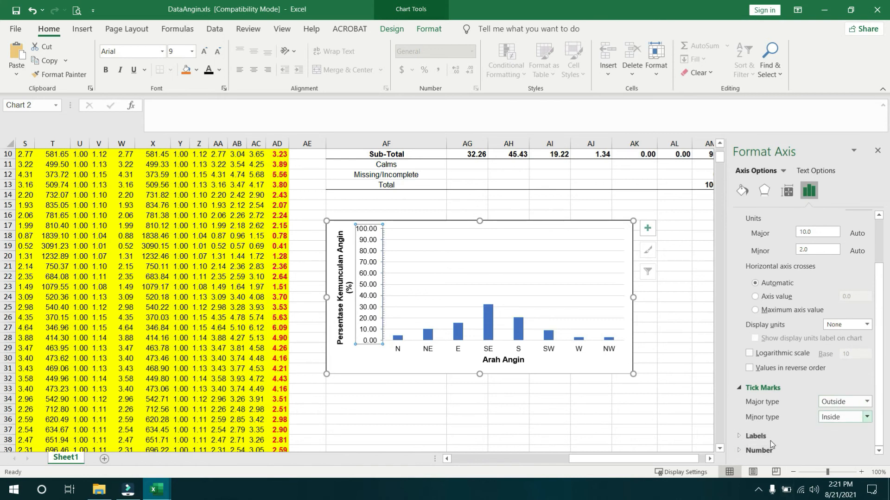
- Set the vertical axis line color to black
click(741, 190)
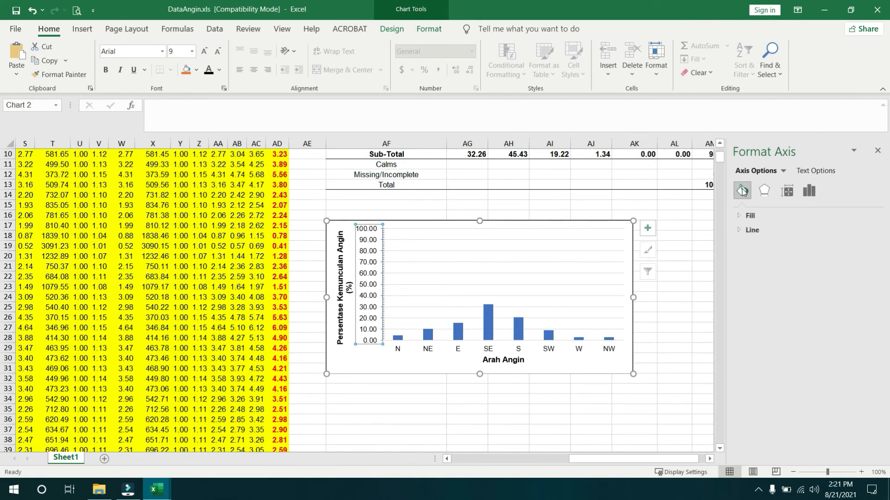
click(750, 230)
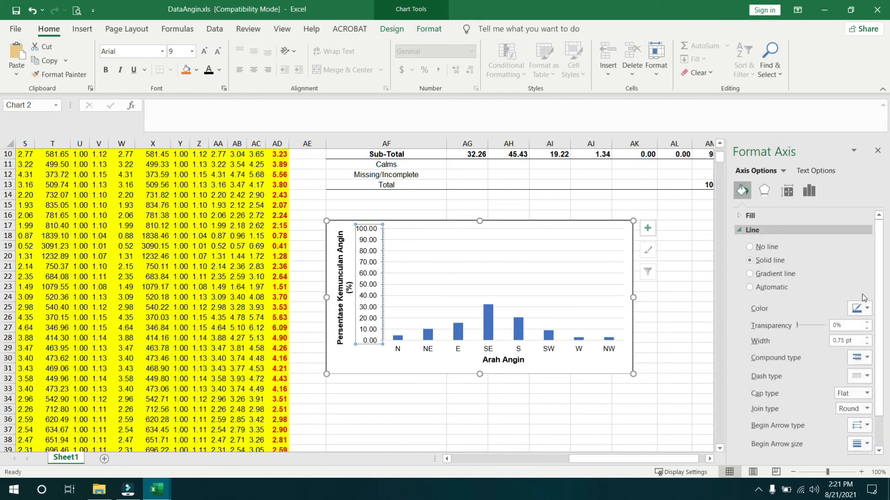
click(863, 309)
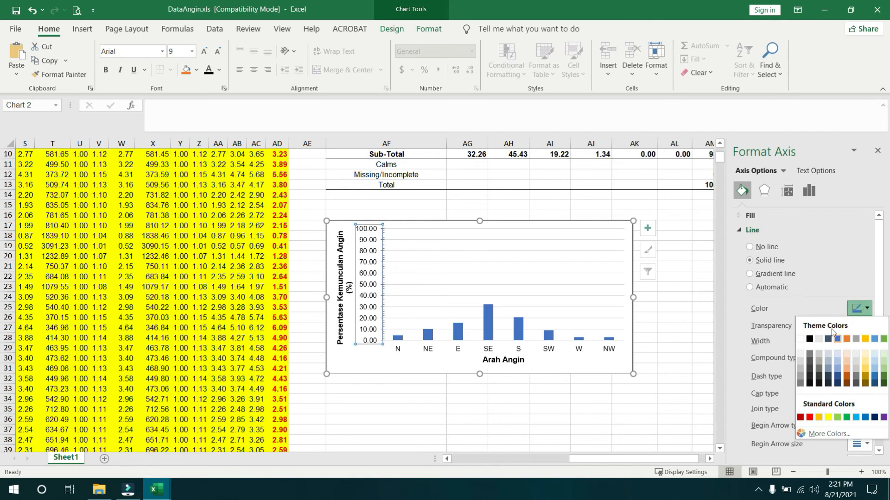
click(809, 340)
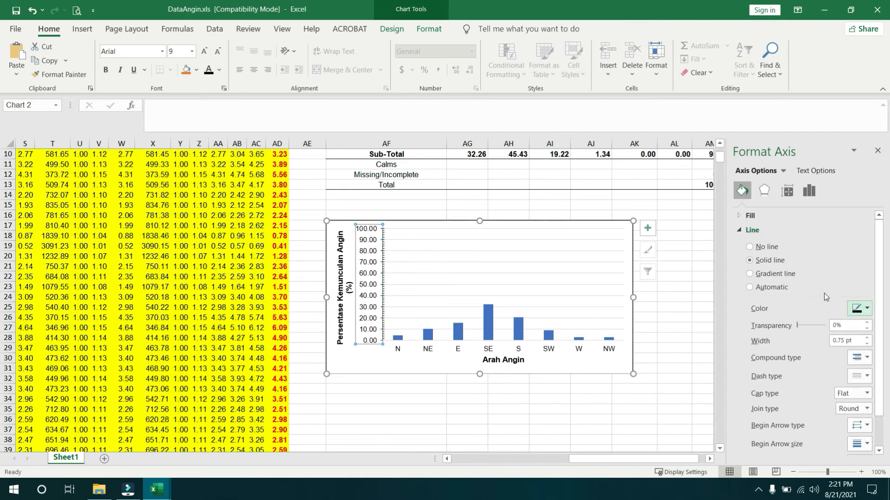
- Set the horizontal axis line color to black
click(427, 350)
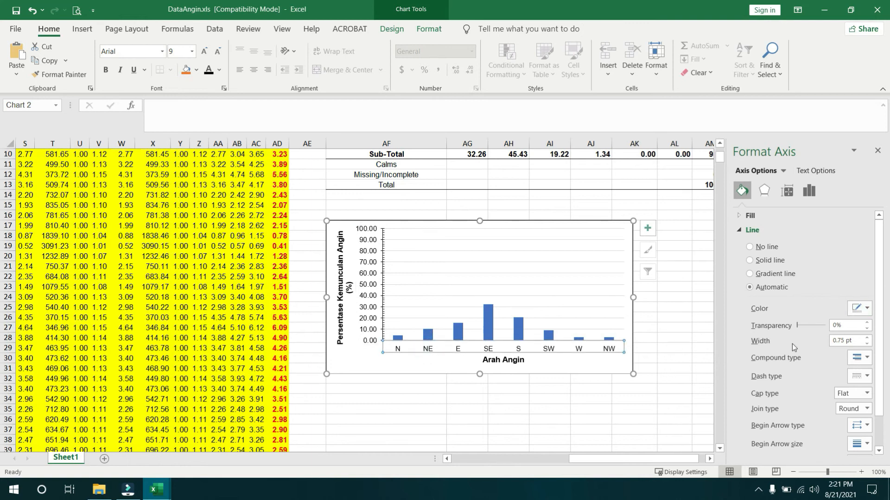
click(861, 308)
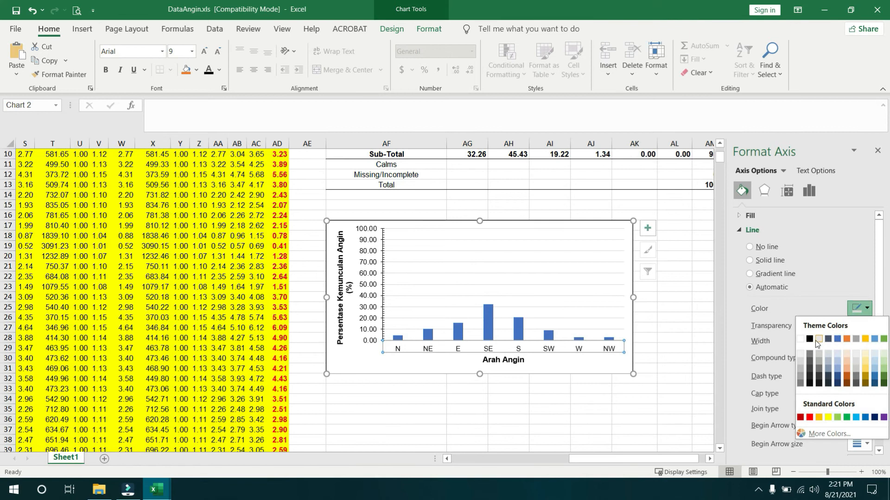
click(809, 339)
- Set the major tick mark type of the horizontal axis to Outside
click(807, 194)
scroll(823, 312, down, 2)
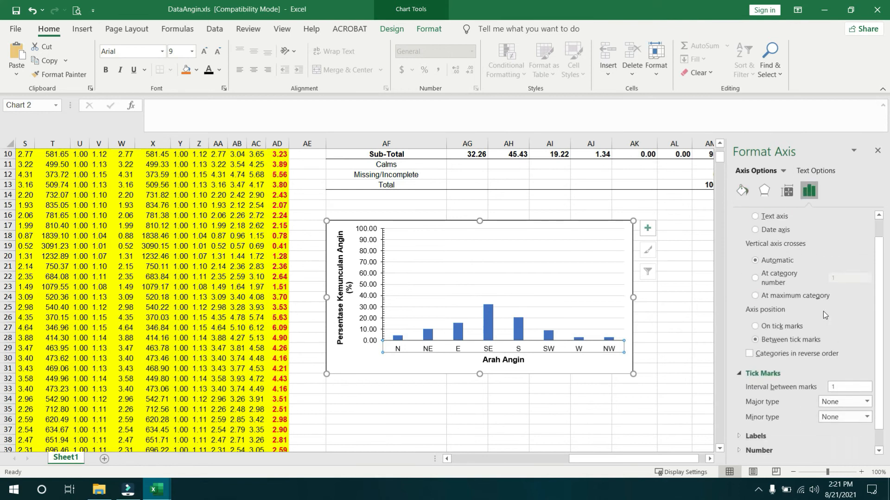
click(841, 402)
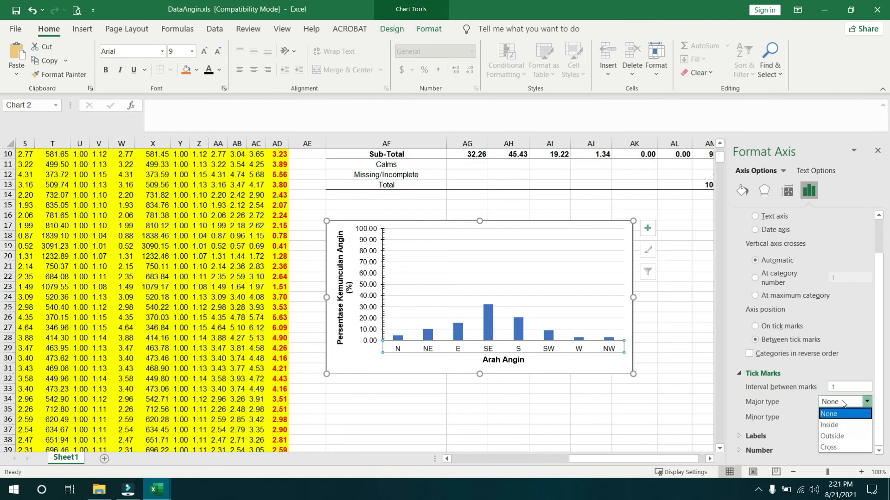
click(843, 433)
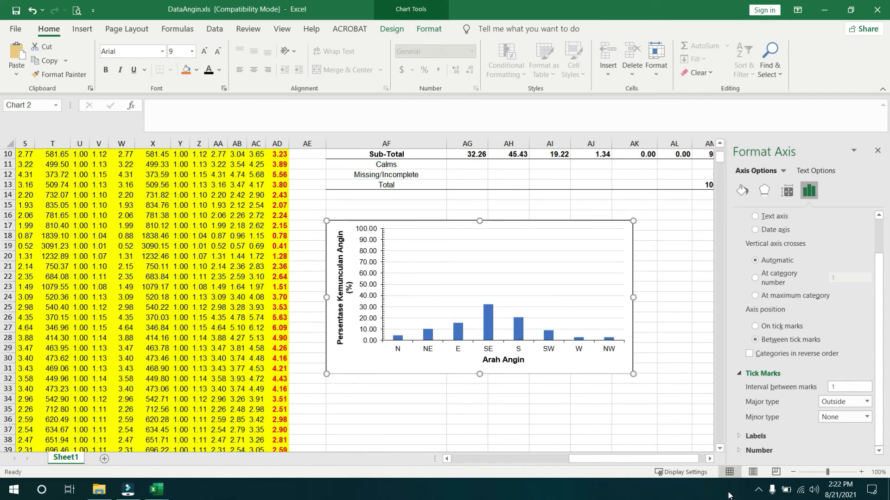
click(758, 490)
click(557, 426)
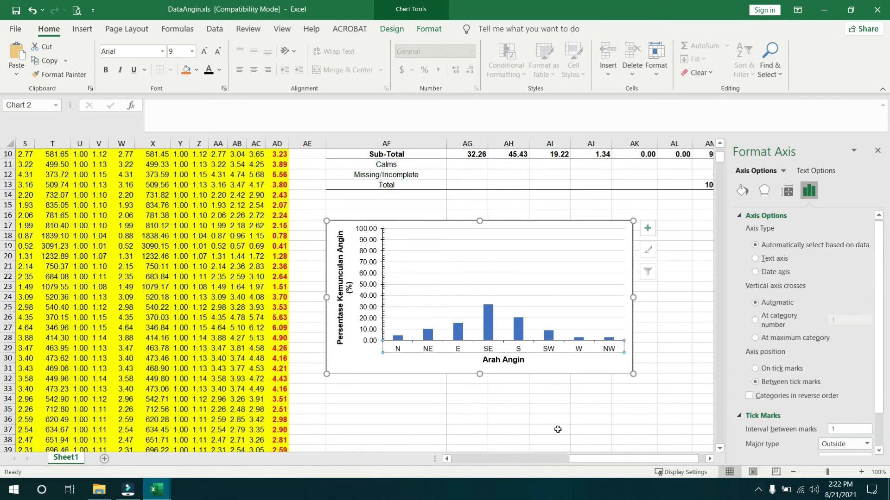
- Change the chart's horizontal major gridlines to the Dash line type
click(480, 274)
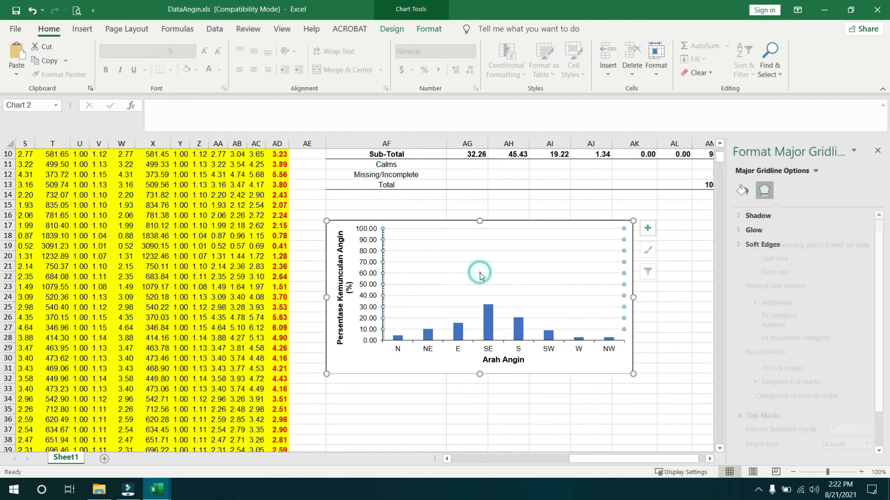
click(649, 227)
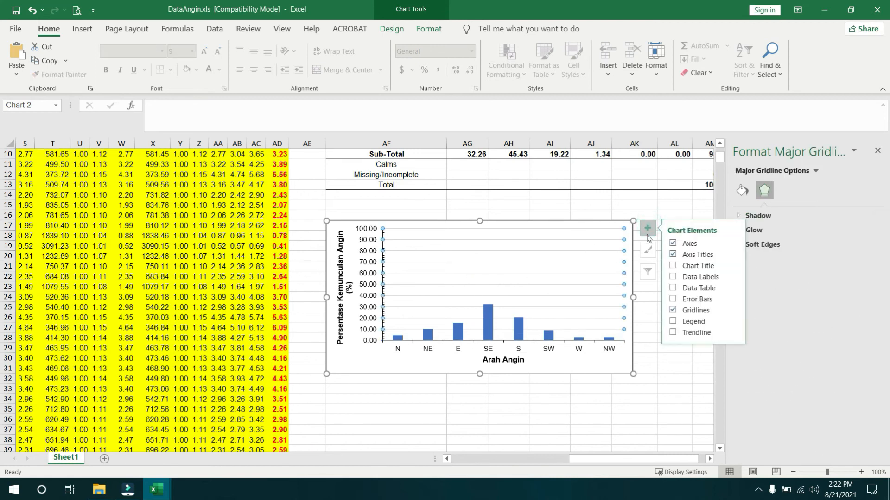
mouse_move(734, 312)
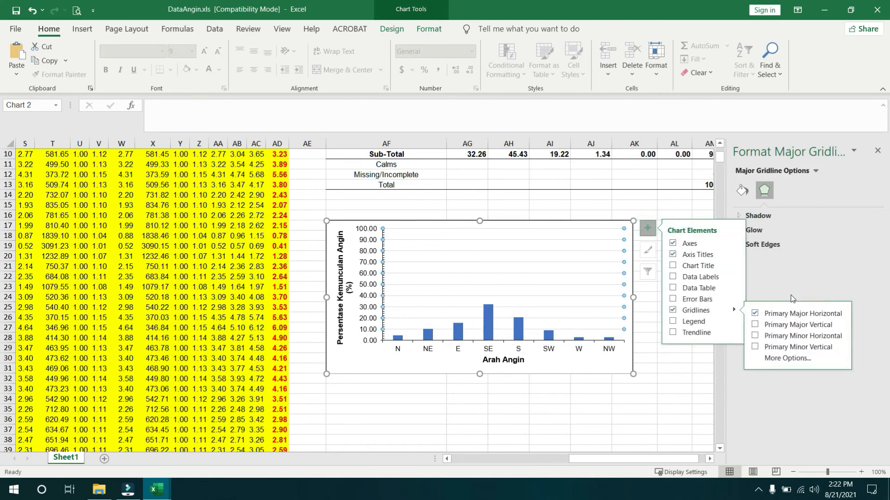
click(740, 188)
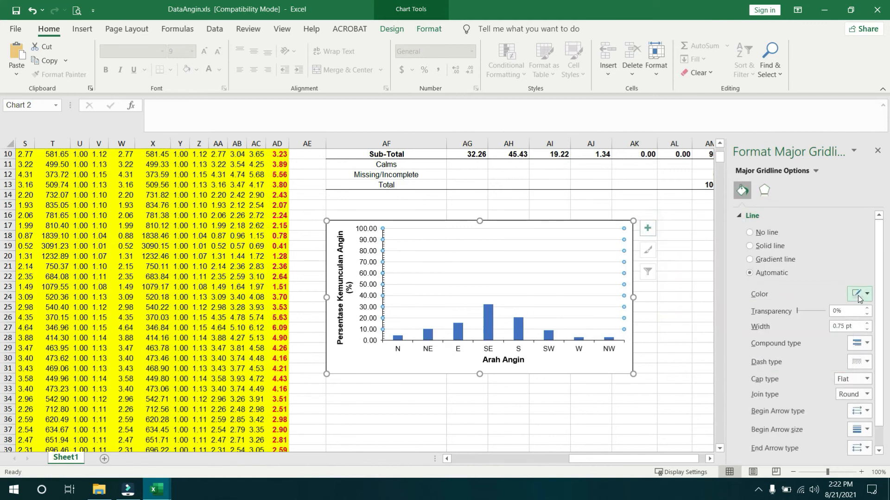
click(861, 345)
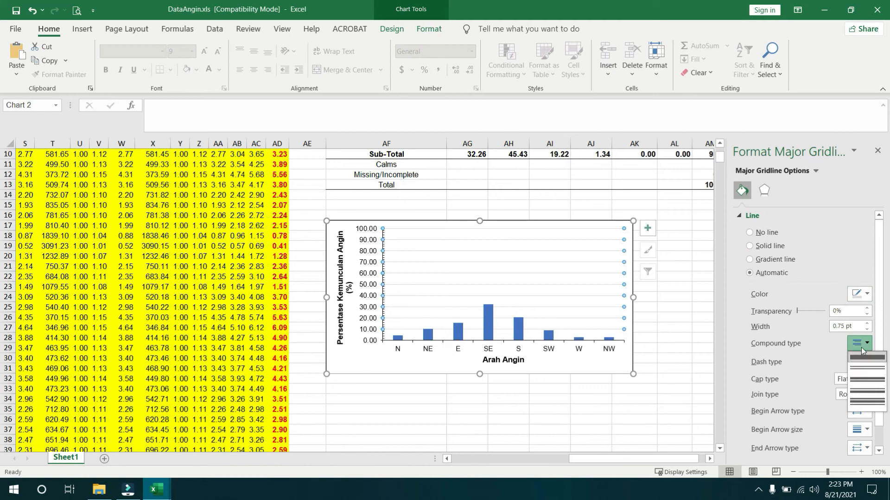
click(862, 348)
click(861, 364)
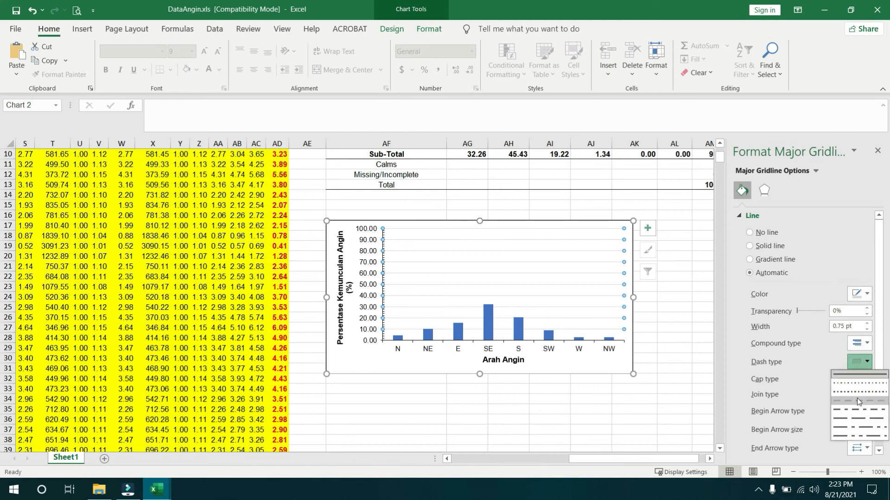
click(858, 399)
- Color the dashed major gridlines with a slightly darkened shade of the light gray theme color
click(866, 295)
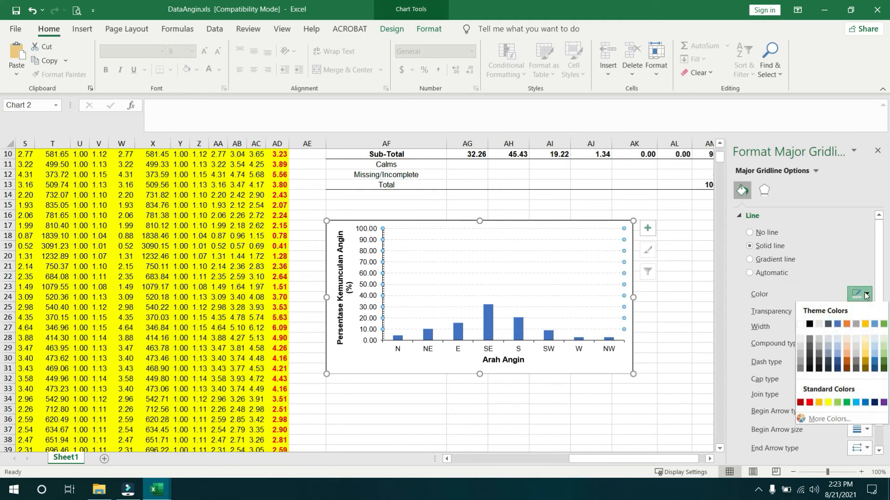
click(819, 323)
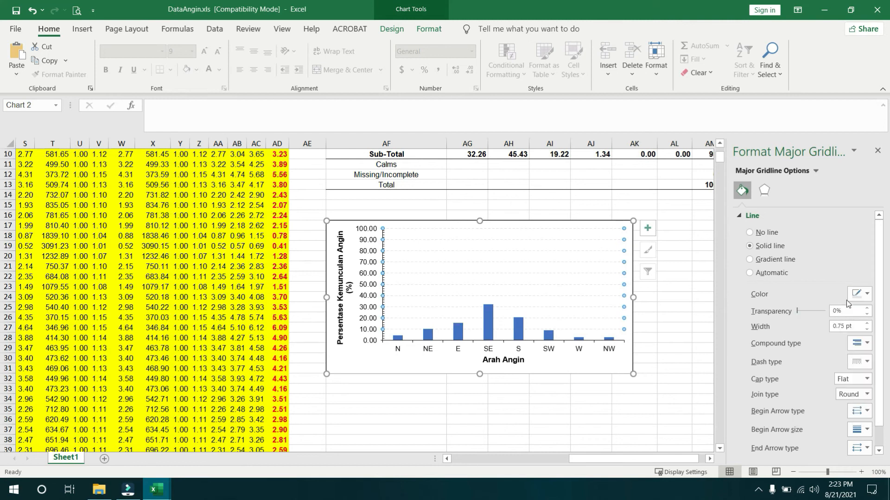
click(849, 297)
click(819, 339)
click(676, 310)
- Reduce the gap width of the data series to about 79% and give its columns a solid line border
click(486, 324)
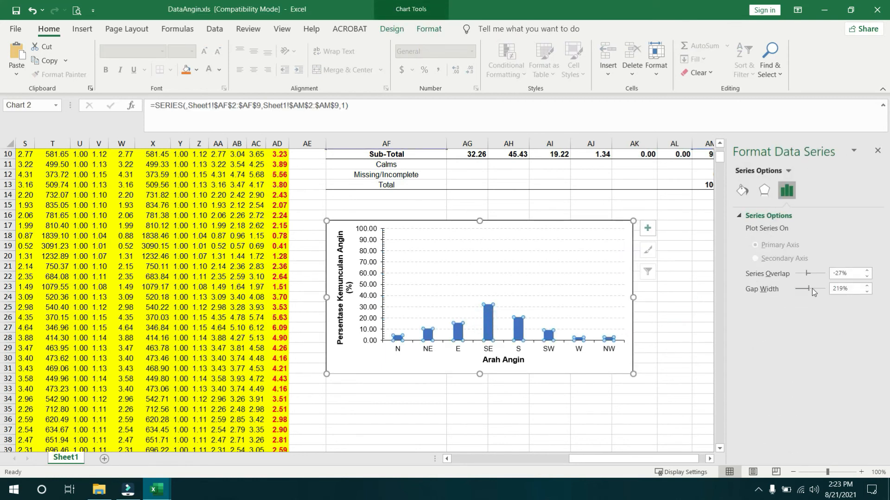
drag(807, 291, 799, 293)
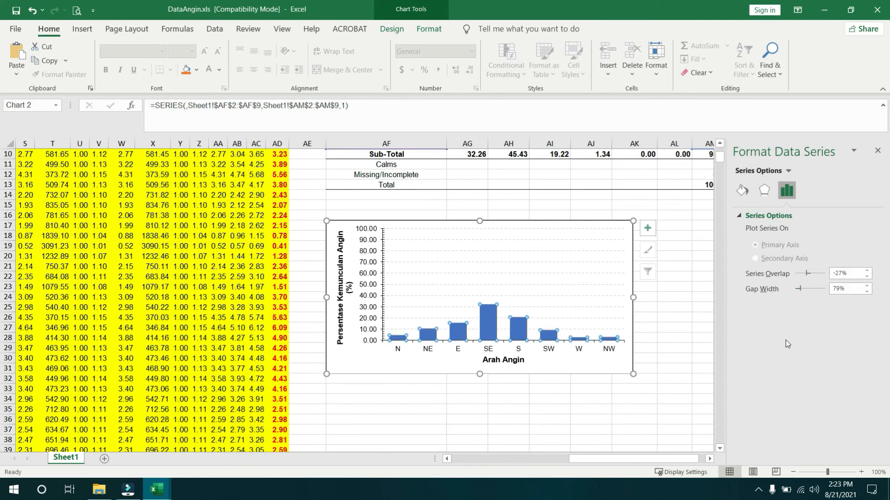
click(742, 190)
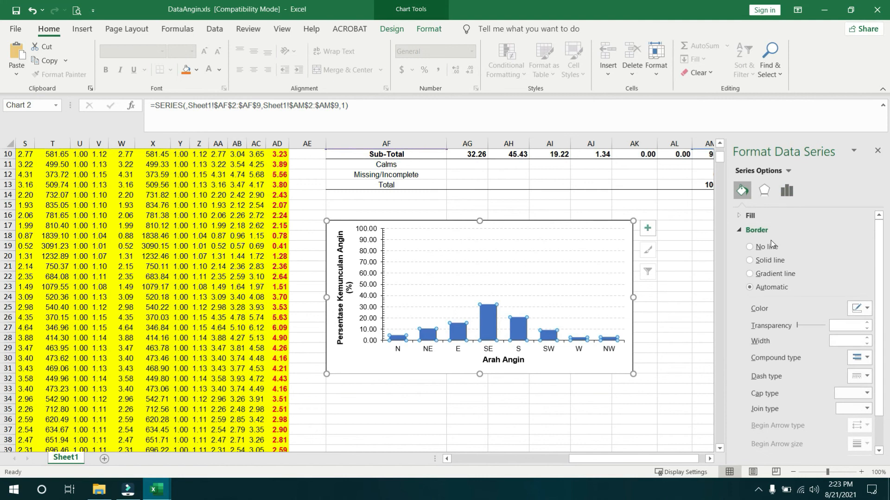
click(771, 261)
- Fill the columns with the light upward diagonal pattern, using black as the foreground color
click(750, 215)
click(776, 288)
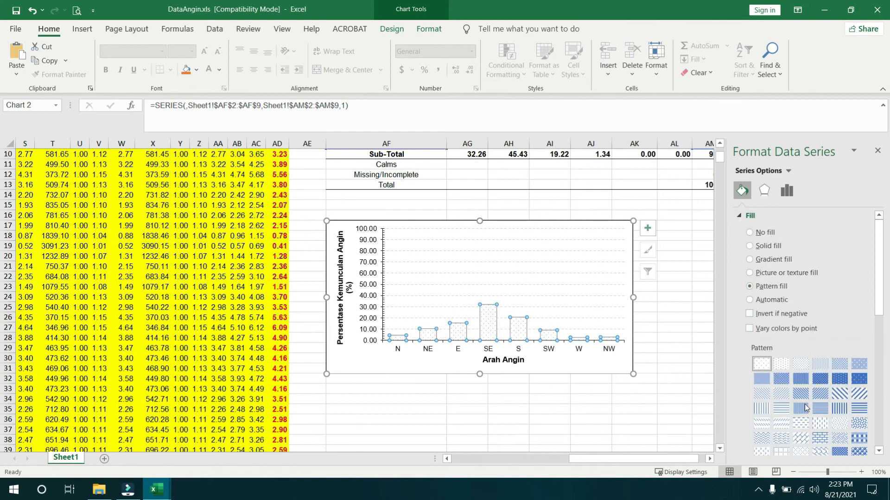
click(819, 365)
click(781, 394)
scroll(805, 283, down, 4)
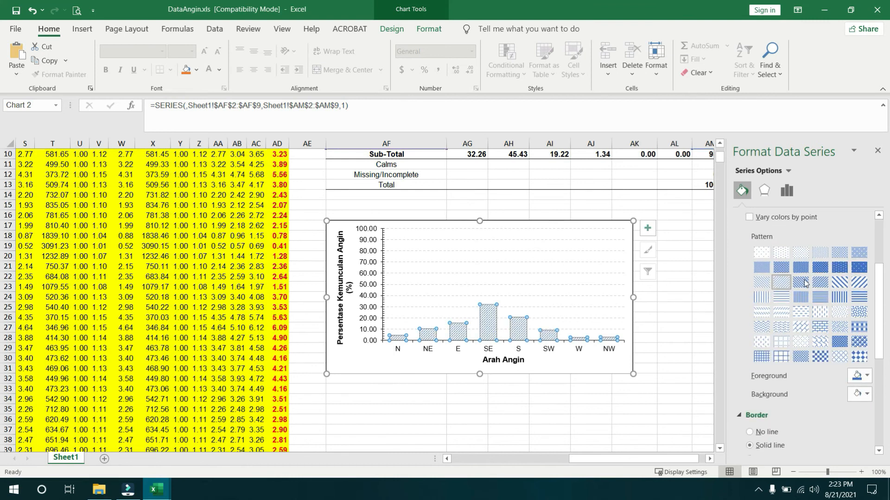
click(866, 376)
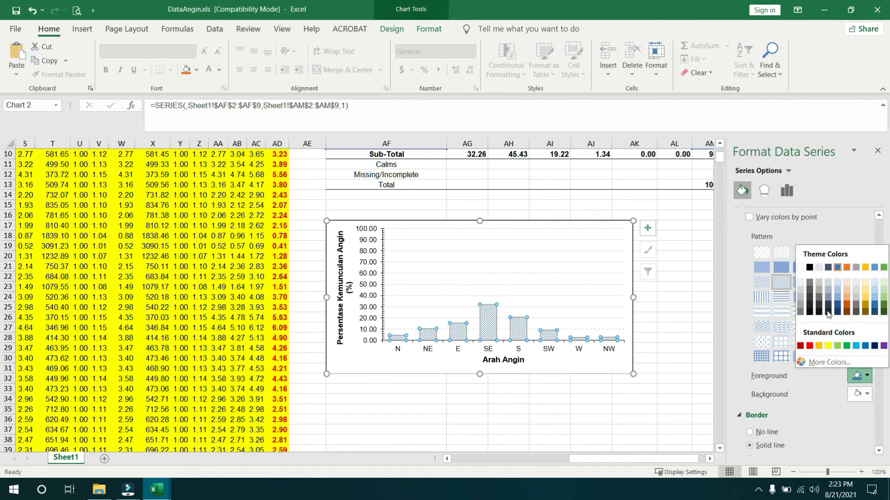
click(811, 268)
- Set the border color of the columns to black
scroll(754, 208, up, 4)
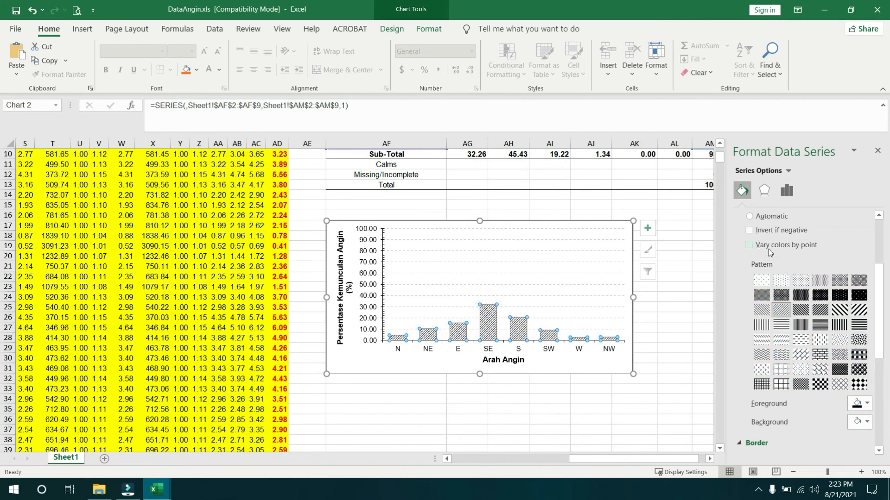
click(751, 216)
click(760, 230)
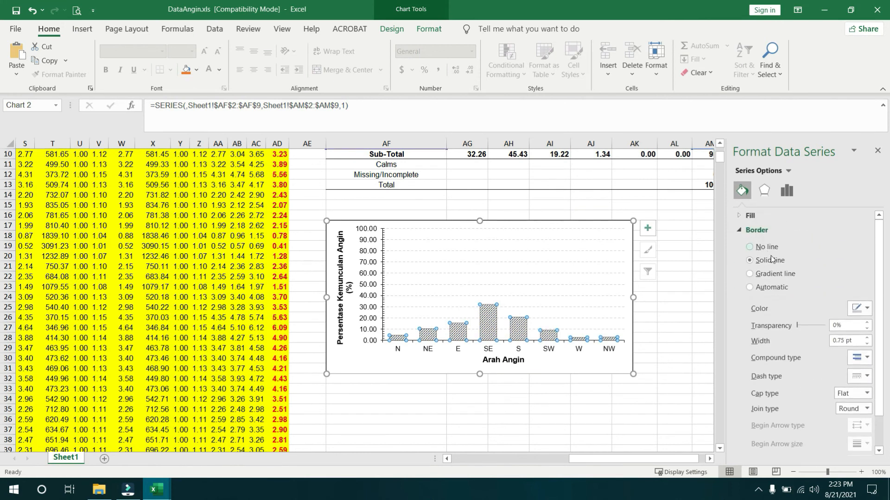
click(867, 310)
click(811, 343)
click(680, 299)
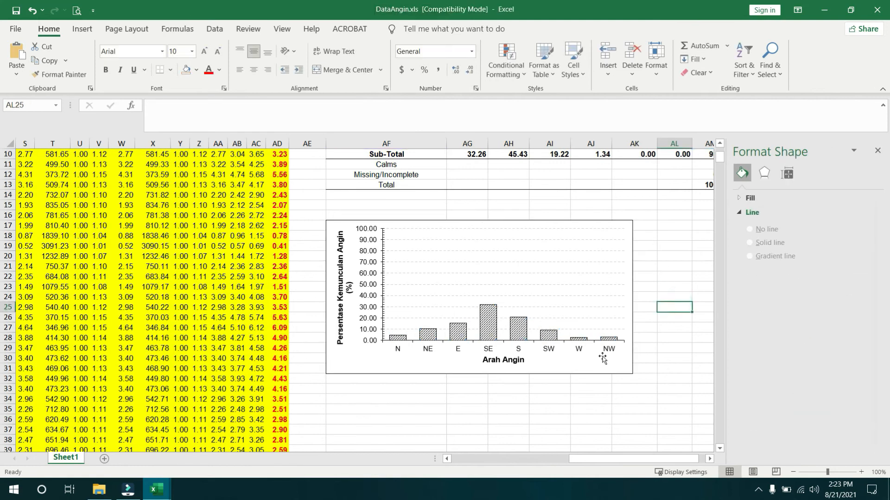
- Add data labels to the chart's columns
click(611, 364)
click(647, 228)
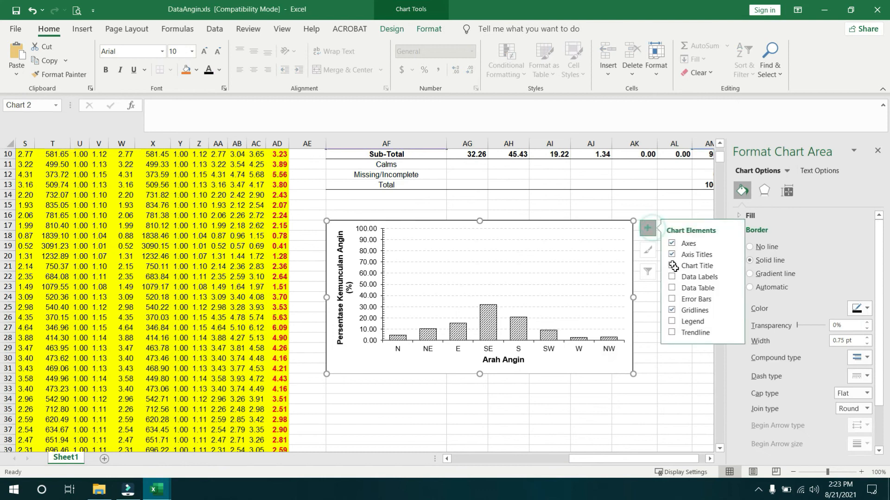
click(699, 277)
click(577, 430)
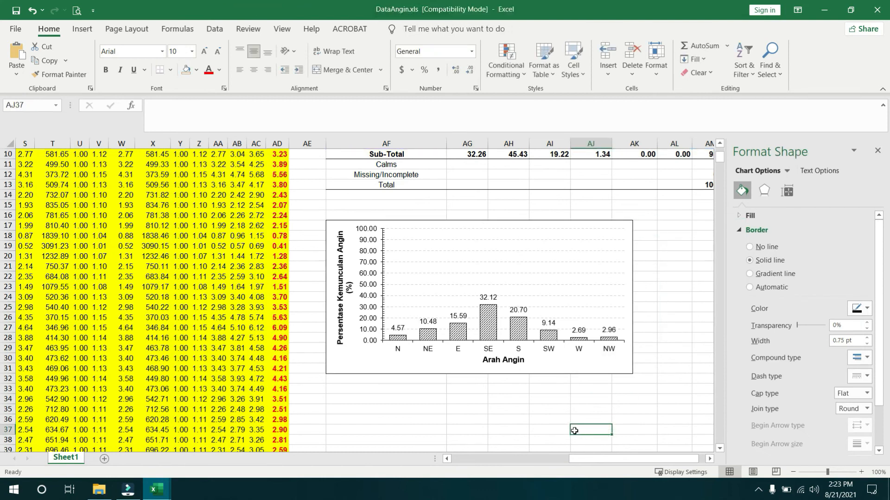
- Close the formatting pane and compare the Total (%) values in column AM with the chart's labelled columns
scroll(561, 352, up, 3)
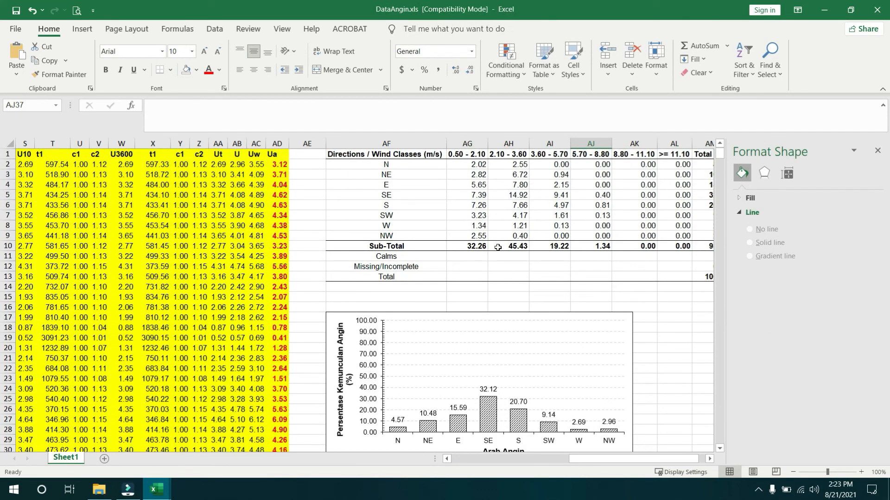
click(877, 151)
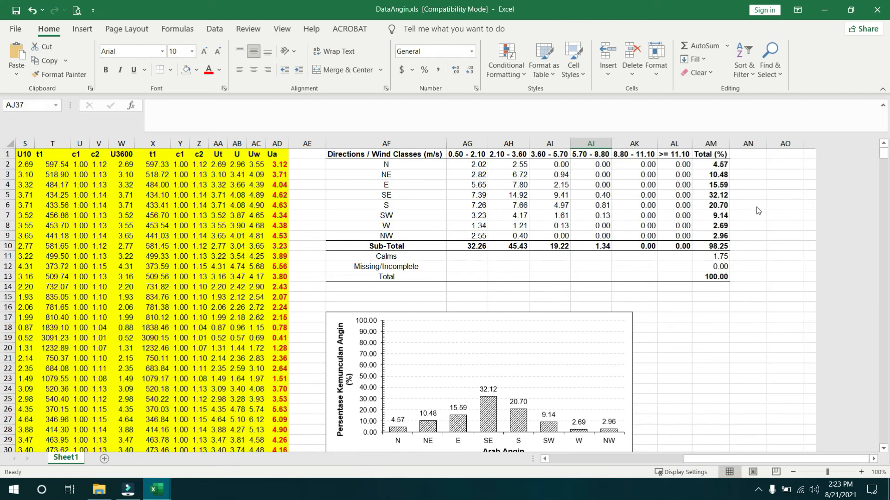
drag(714, 161, 716, 237)
click(787, 225)
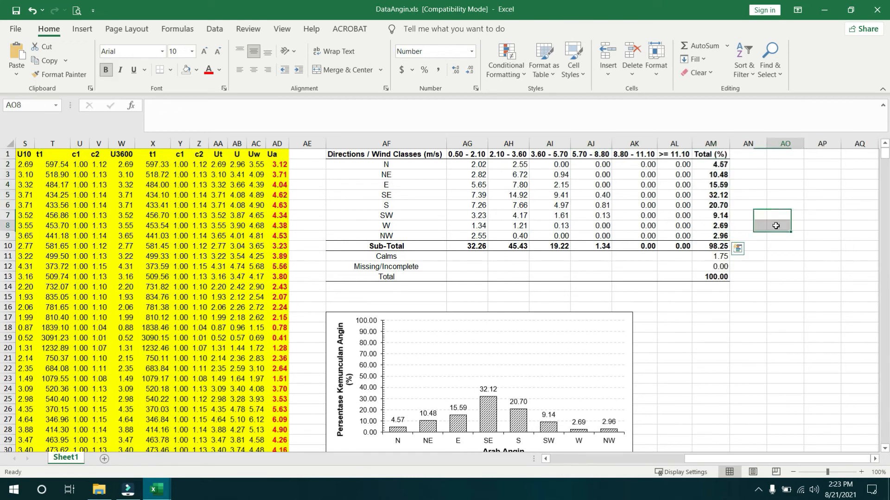
scroll(791, 246, down, 3)
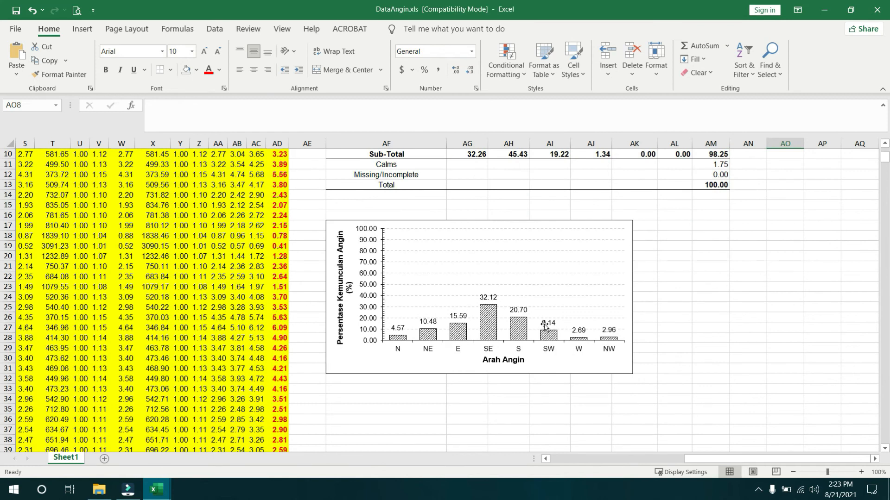
scroll(550, 330, up, 1)
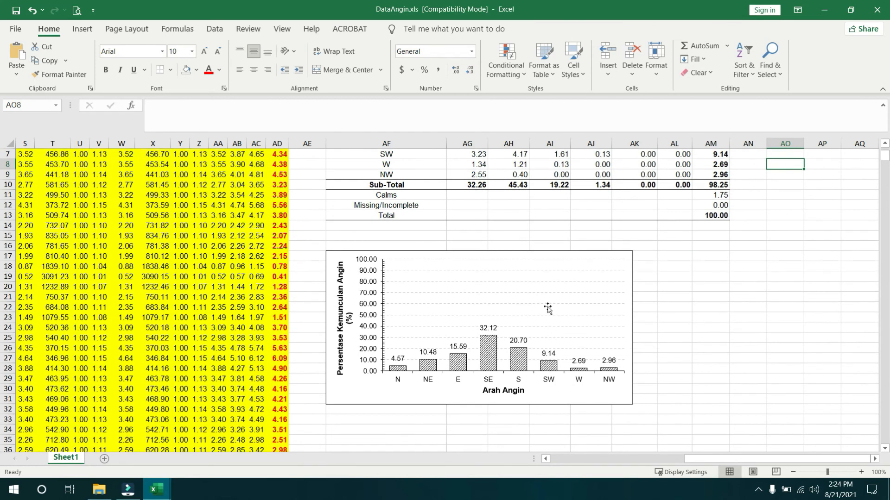
mouse_move(523, 355)
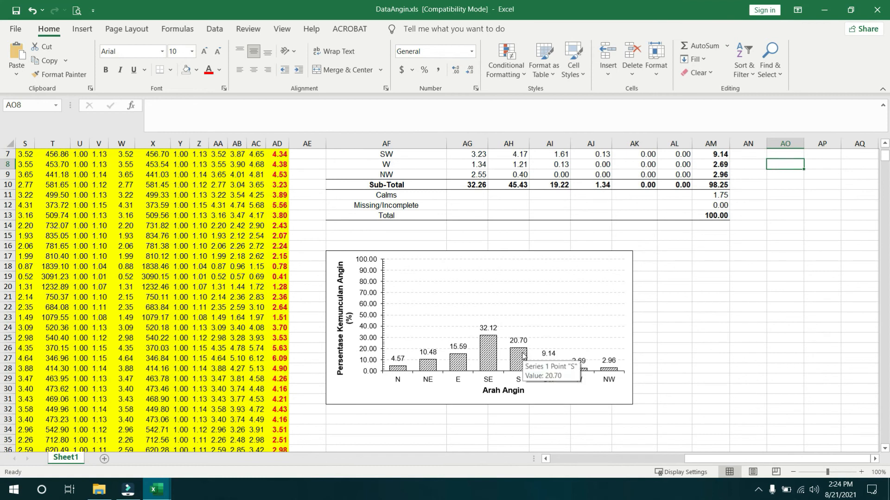
click(487, 351)
click(723, 395)
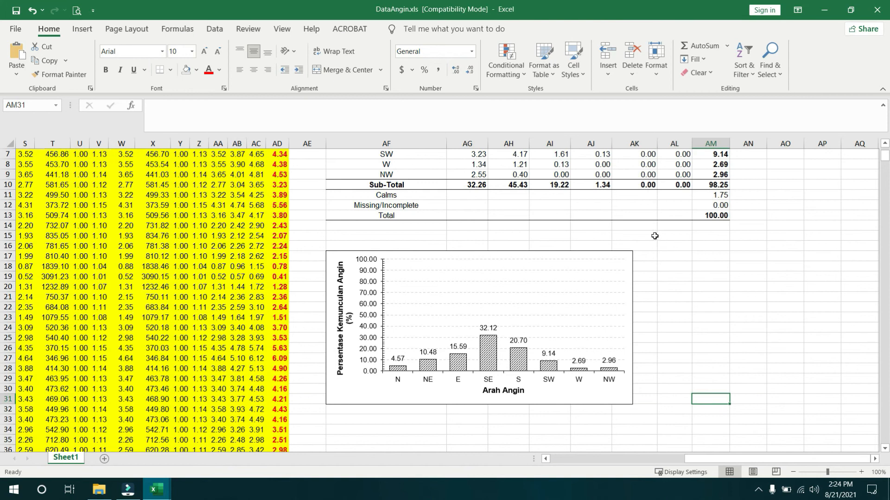
- Copy the finished wind frequency chart and paste the duplicate beside it, starting at cell AL17
scroll(663, 239, down, 2)
click(348, 338)
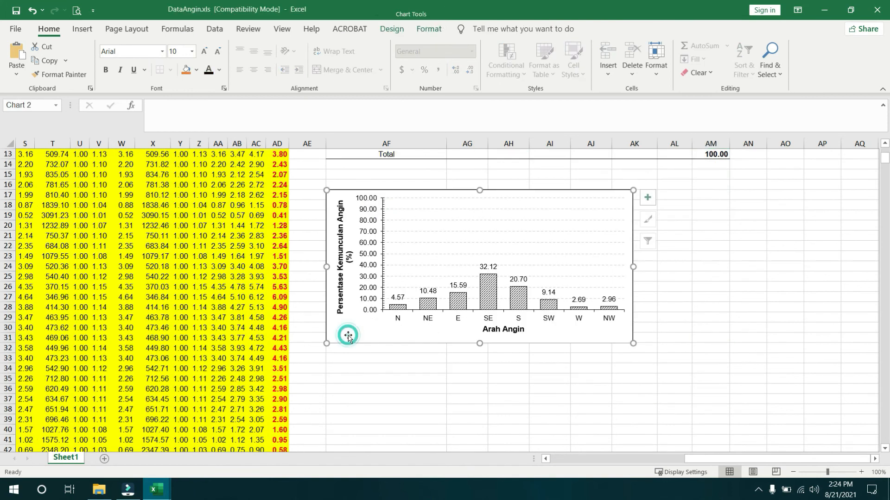
key(ctrl+c)
click(670, 202)
key(ctrl+v)
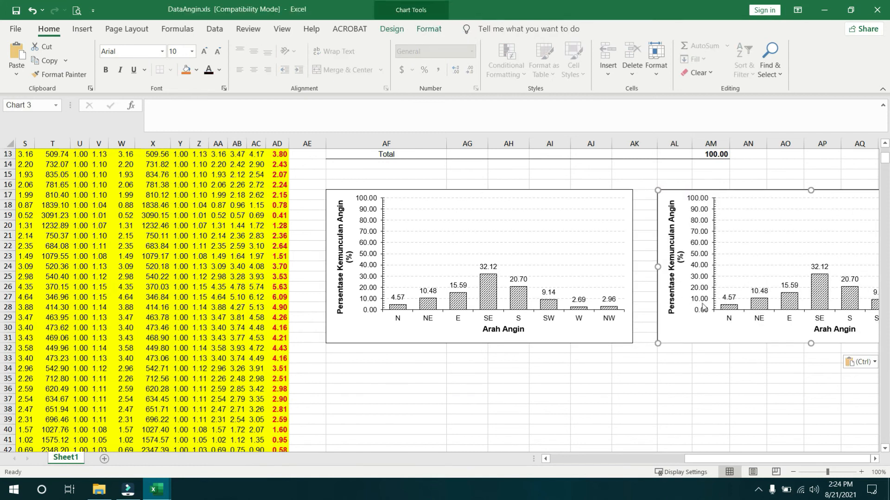
scroll(845, 447, right, 5)
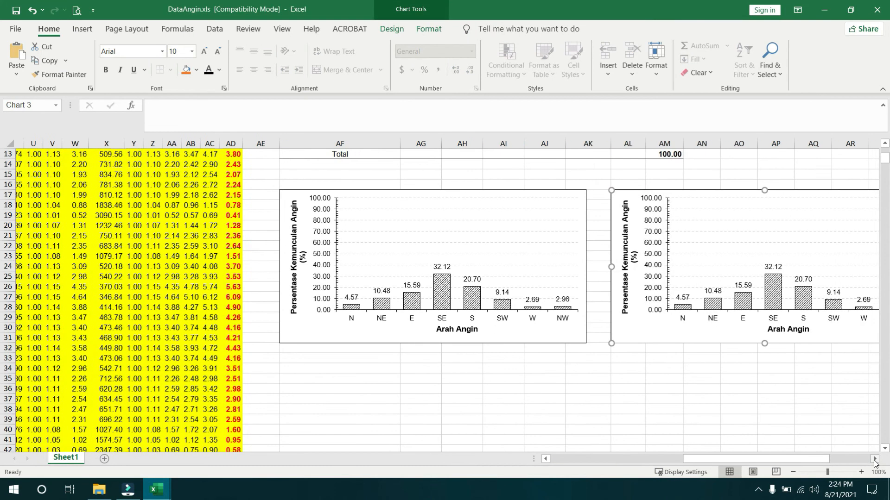
- Open the series values range of the duplicated chart's Series1 for editing in its data source settings
scroll(657, 302, up, 4)
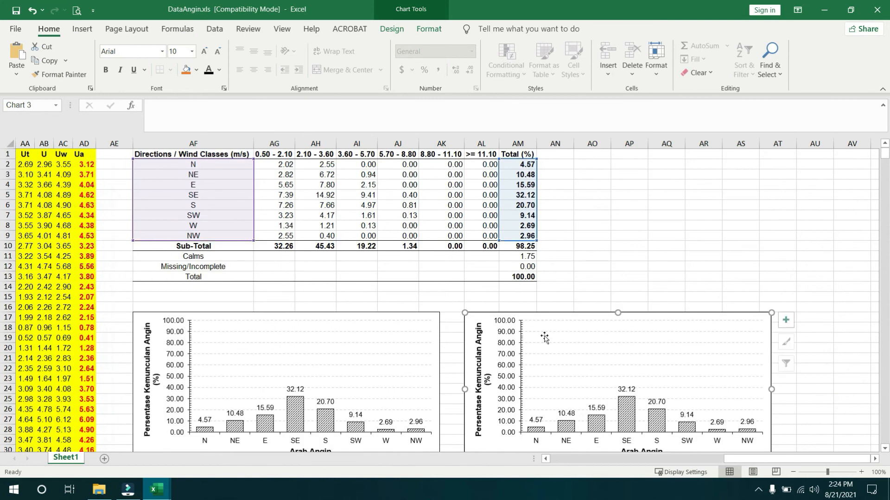
click(390, 28)
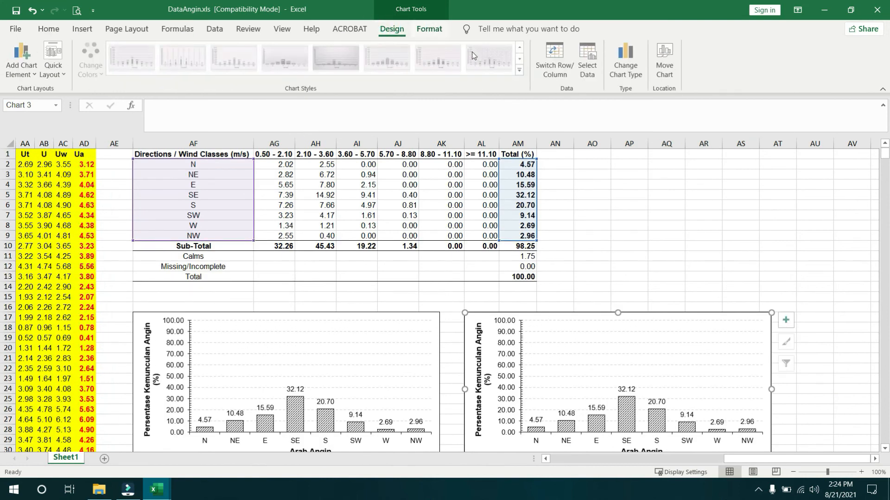
click(587, 60)
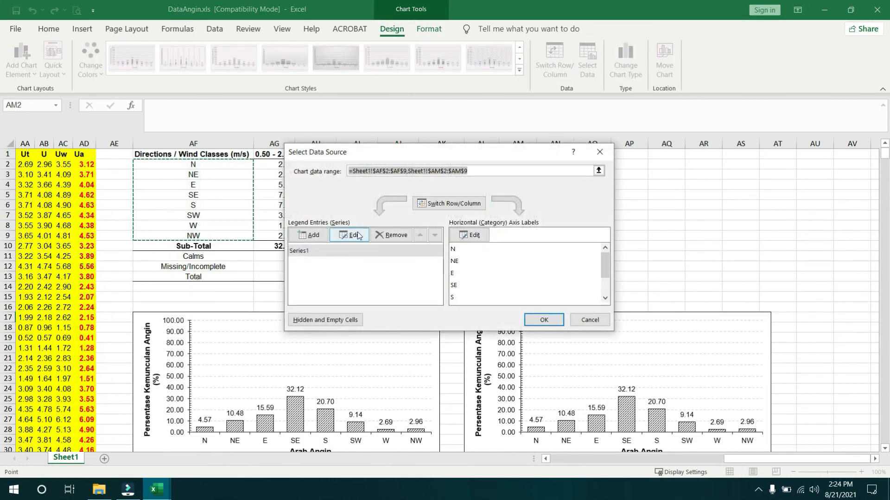
click(359, 235)
drag(449, 202, 712, 177)
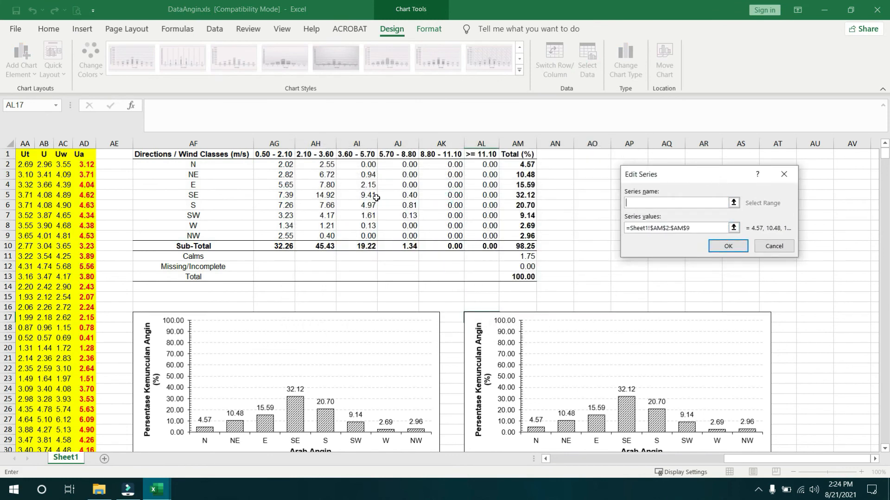
click(733, 227)
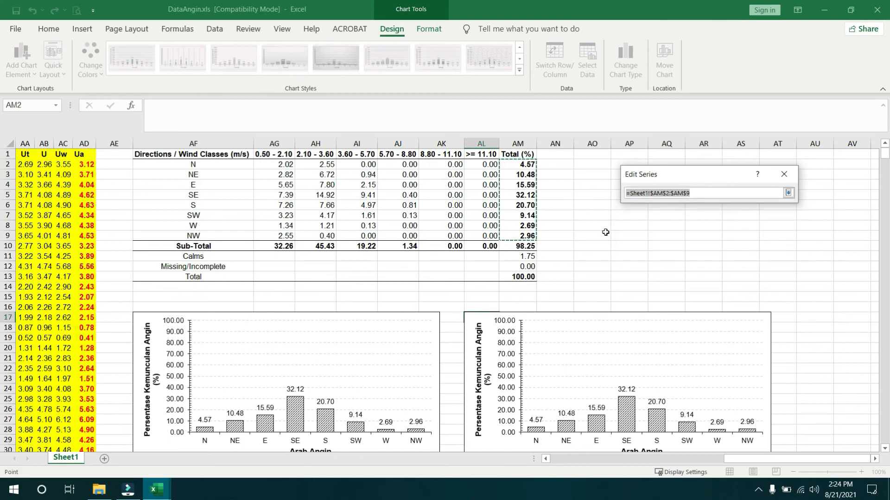
click(522, 256)
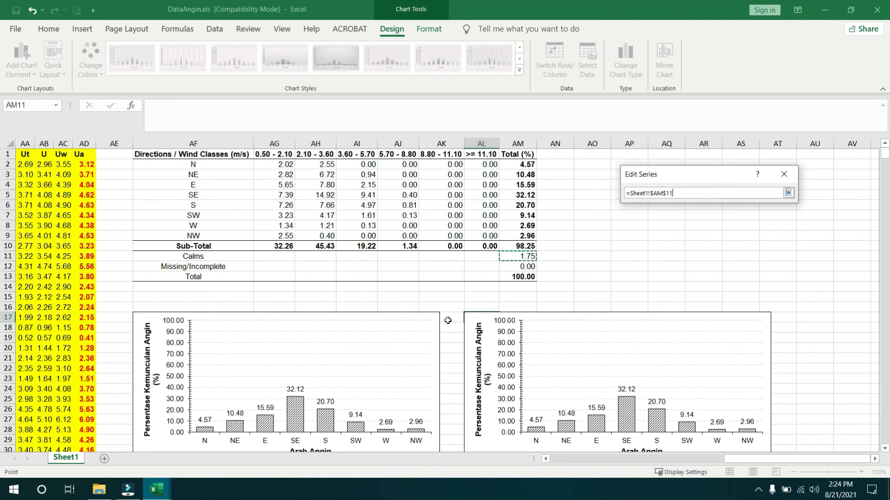
ctrl+click(288, 247)
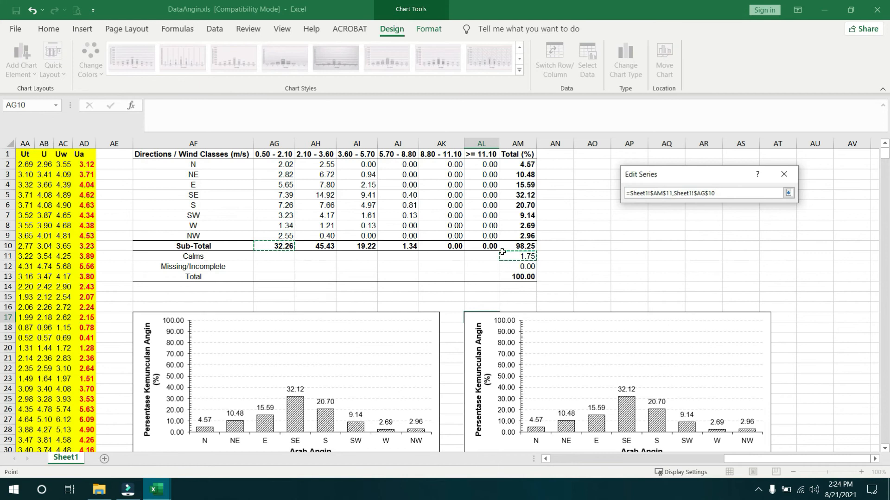
click(484, 246)
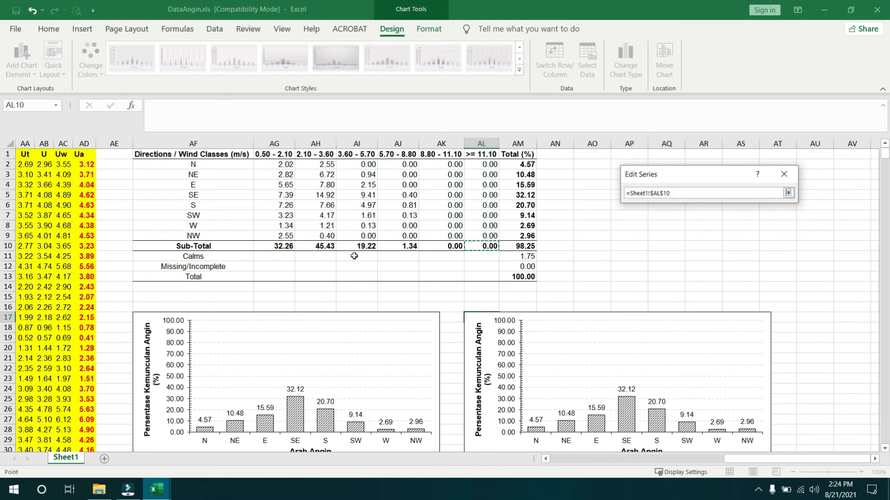
- Set the duplicated chart's series values to the Calms total in AM11 plus the Sub-Total cells AG10:AL10
click(528, 256)
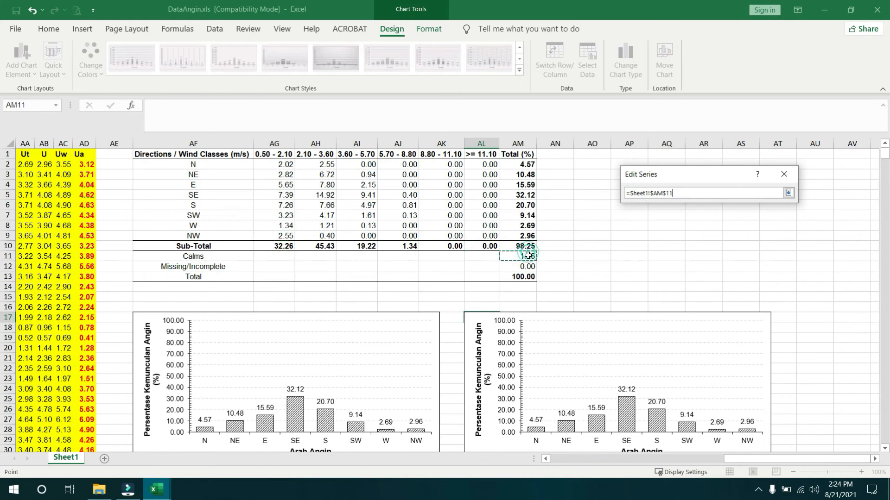
ctrl+click(283, 245)
shift+click(483, 246)
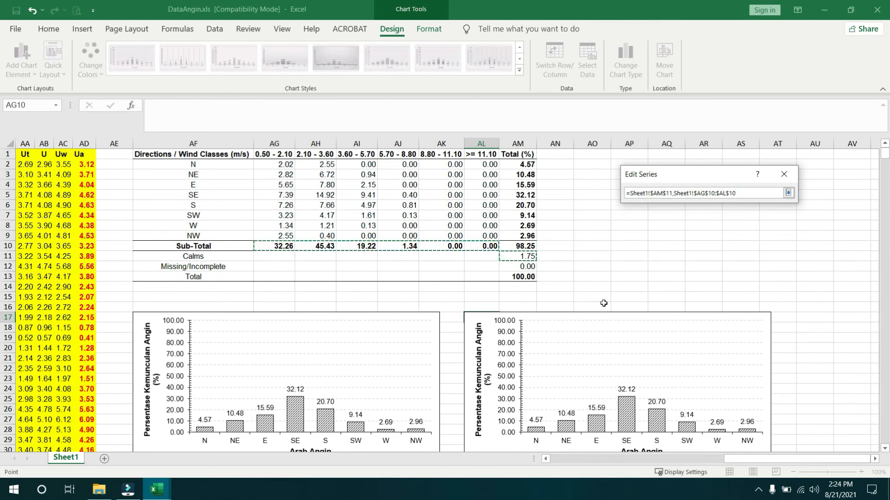
click(788, 193)
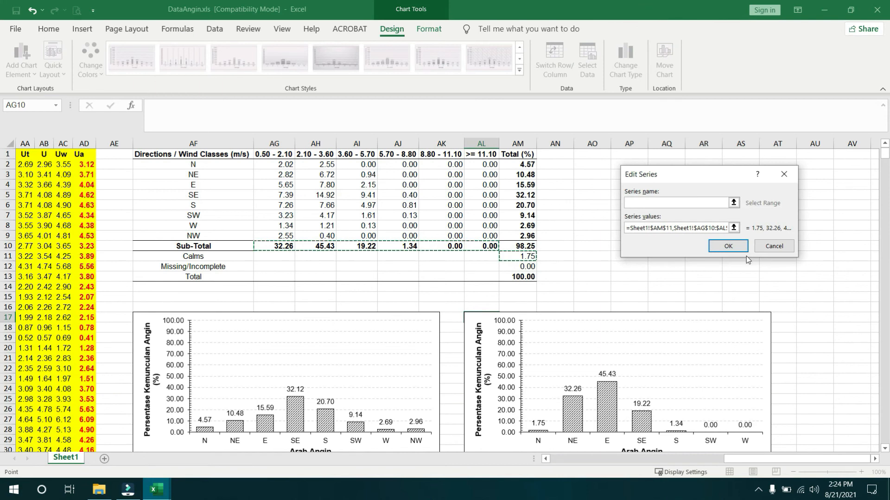
click(729, 246)
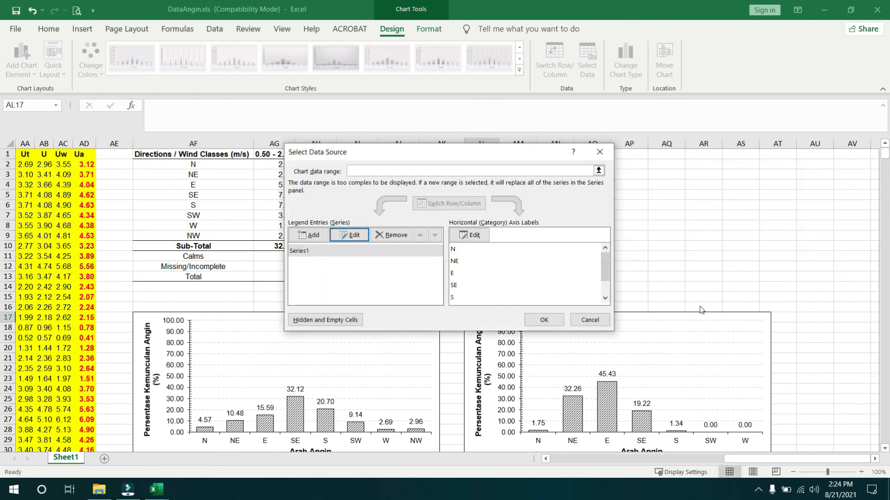
- Set the duplicated chart's category labels to Calms in AF11 plus the wind class headers AG1:AL1, and apply the data source
click(482, 238)
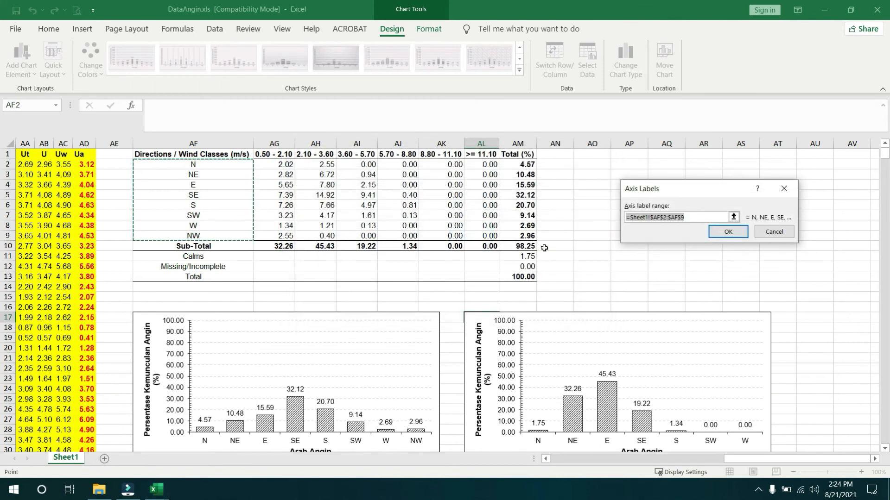
click(228, 256)
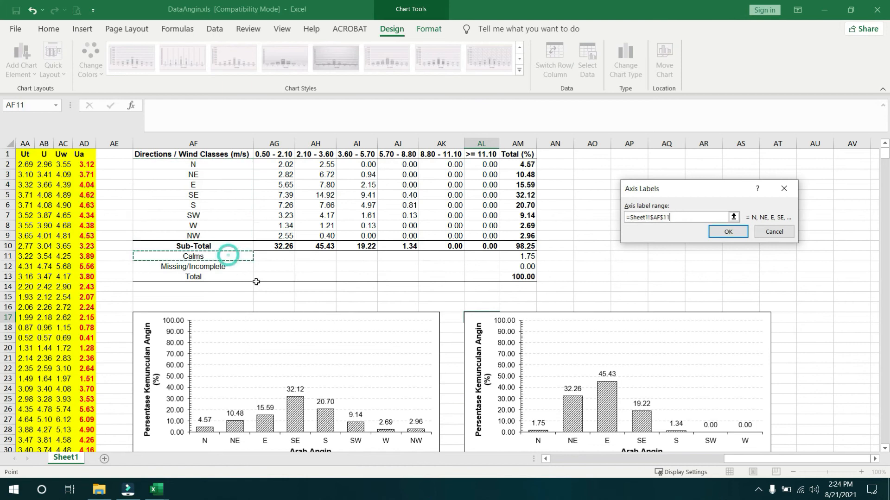
ctrl+click(282, 156)
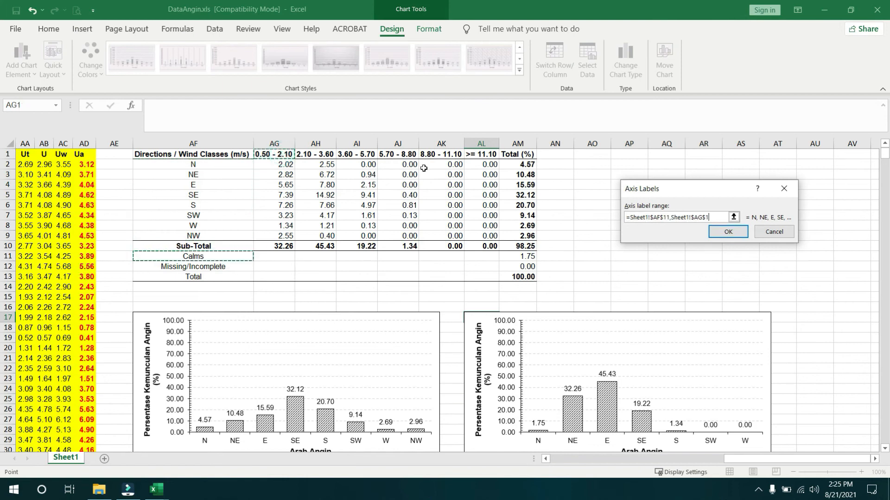
shift+click(491, 154)
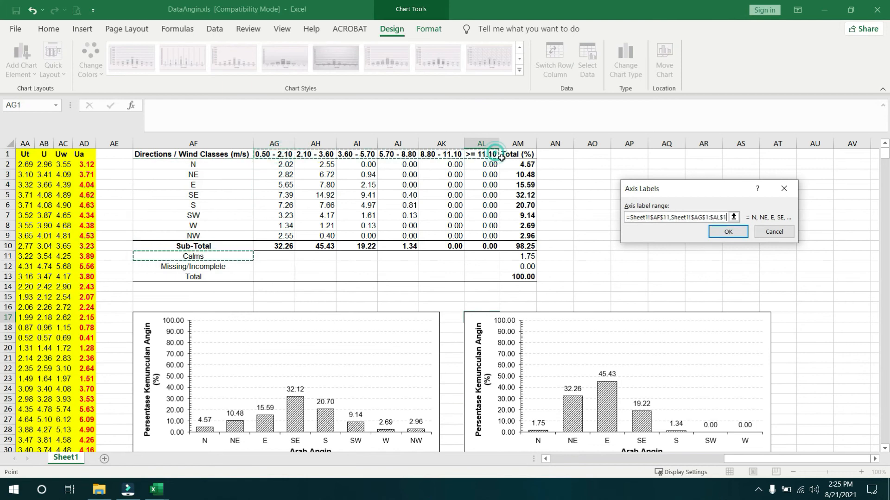
click(709, 234)
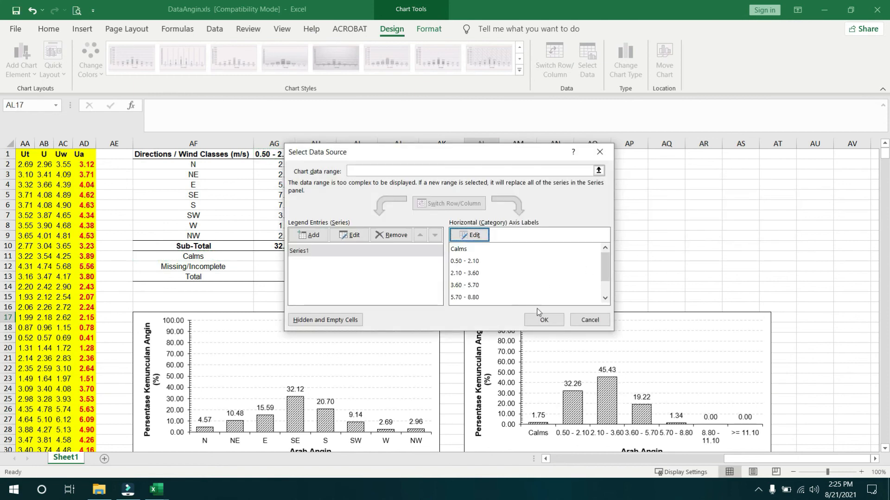
click(543, 319)
- Rotate the wind class labels on the duplicated chart's horizontal axis to a custom angle of -45°
scroll(700, 328, down, 4)
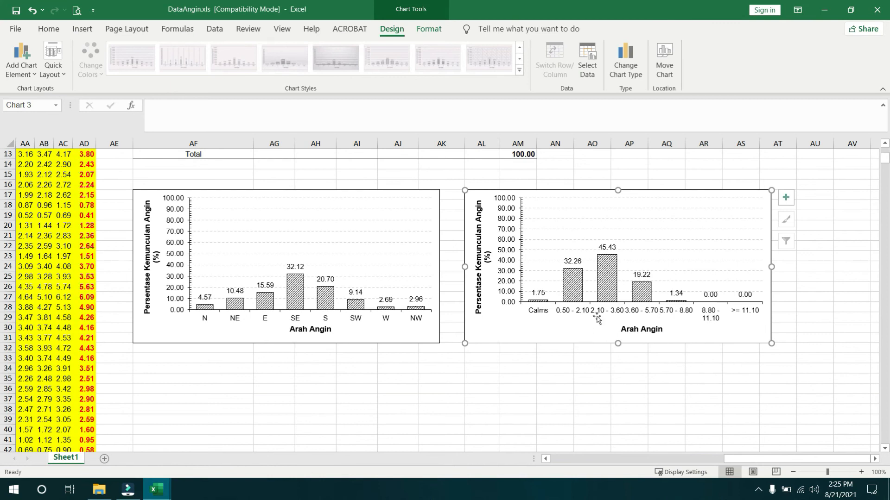
click(646, 313)
right_click(646, 314)
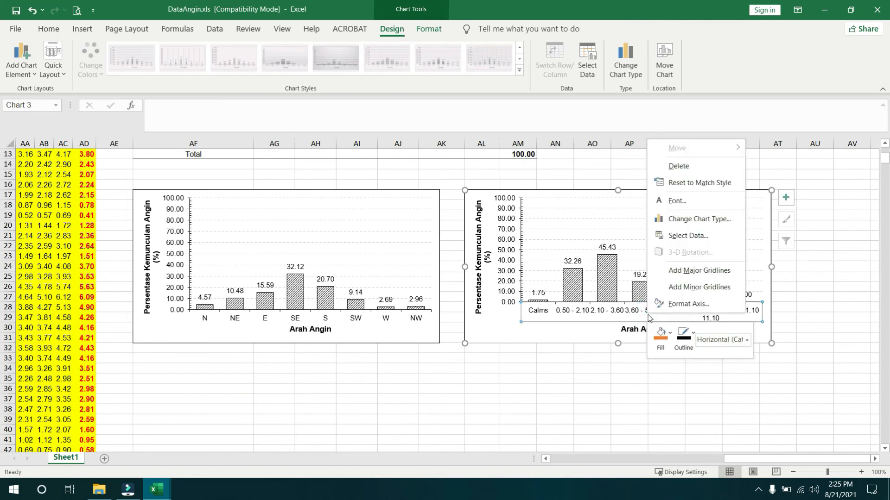
click(691, 301)
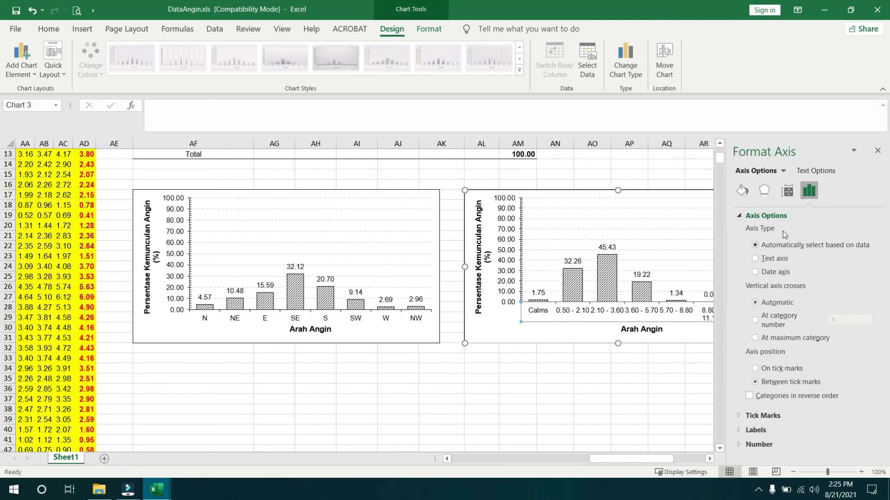
click(789, 194)
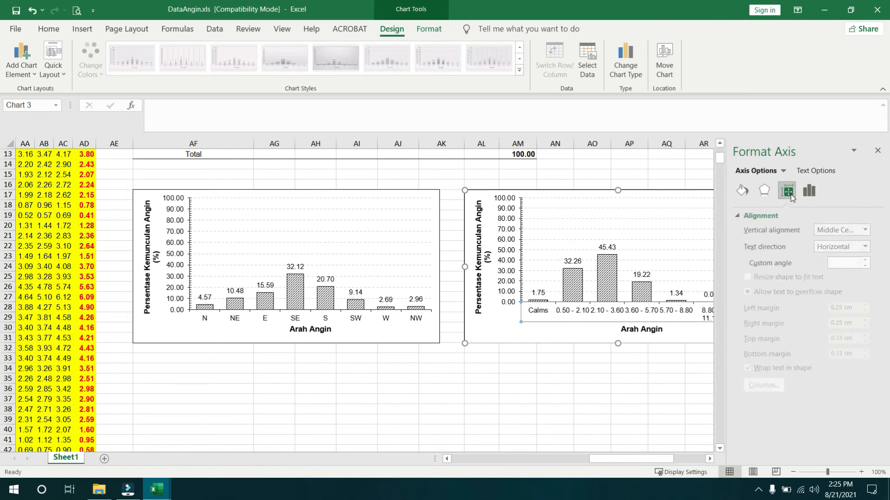
click(867, 248)
click(866, 248)
click(851, 262)
text(-45)
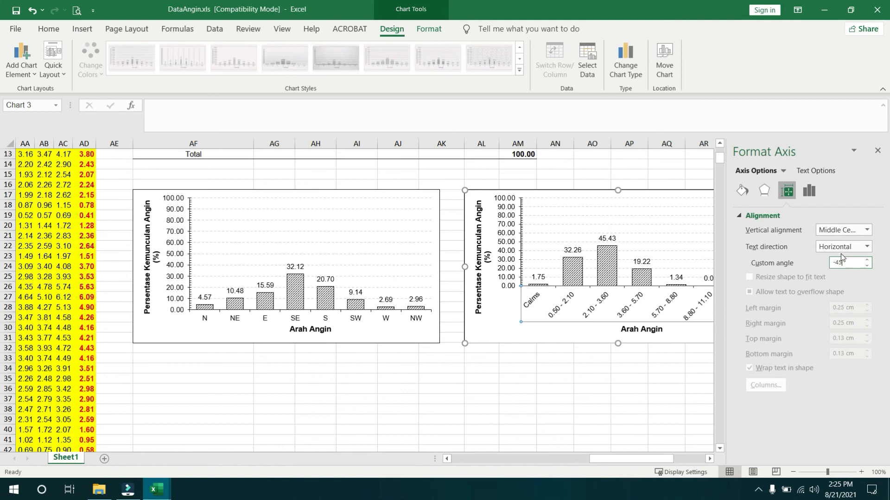
click(877, 151)
click(861, 276)
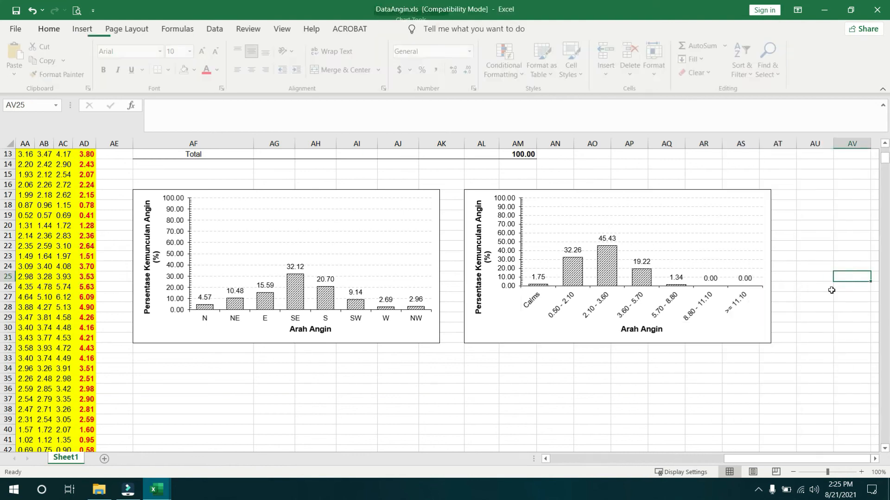
- Change the duplicated chart's vertical axis title to "Persentase Rataan Kecepatan Angin (%)"
click(483, 270)
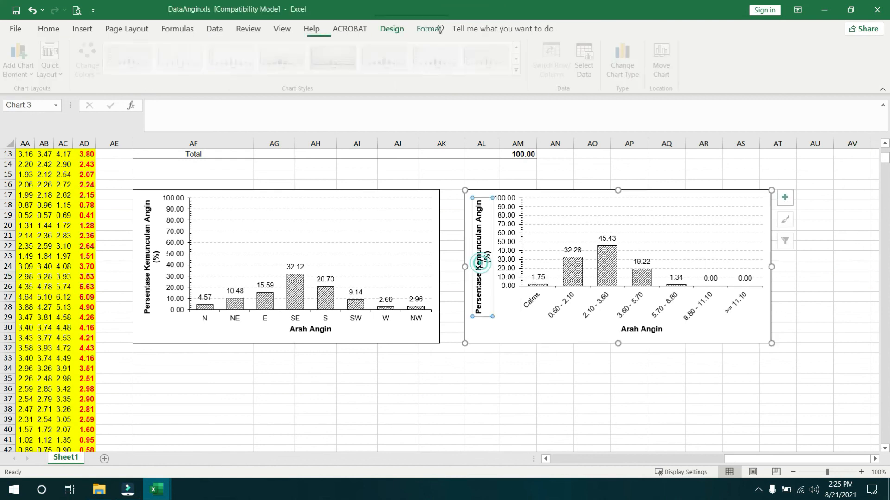
text(Persentase Kecepatan Angin (%)
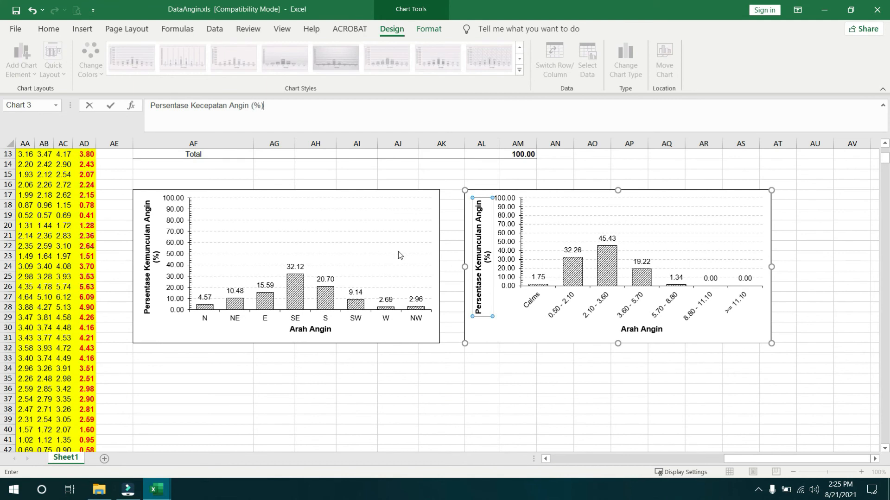
click(187, 104)
text(Rataan)
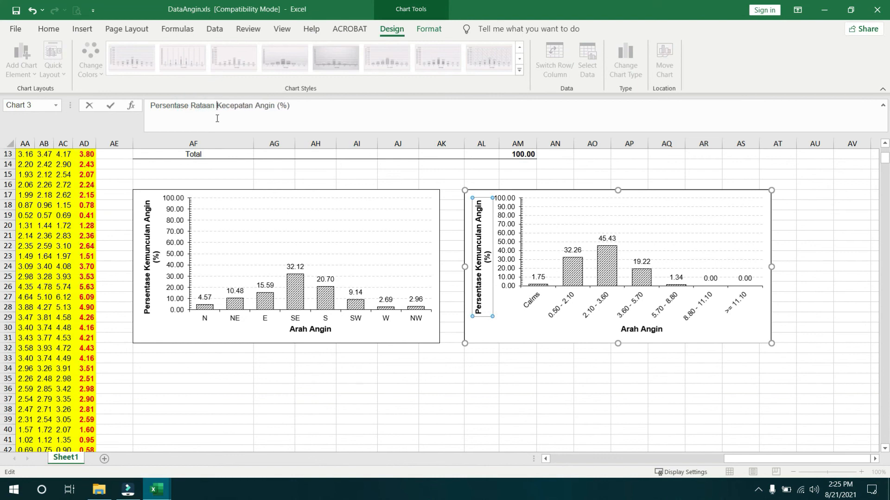
key(Return)
- Change the duplicated chart's horizontal axis title to "Kisaran Kecepatan Angin (m/s)"
click(623, 340)
click(637, 330)
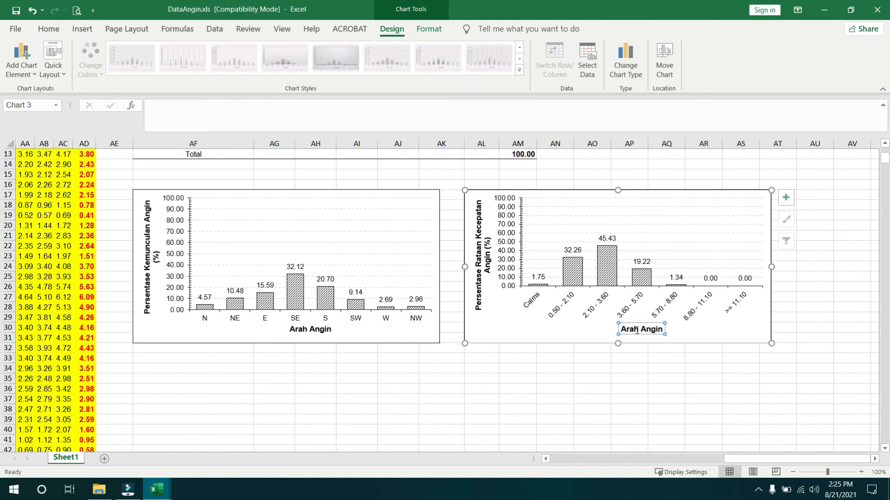
text(Kisaran Kecepatan Angin (m/s)
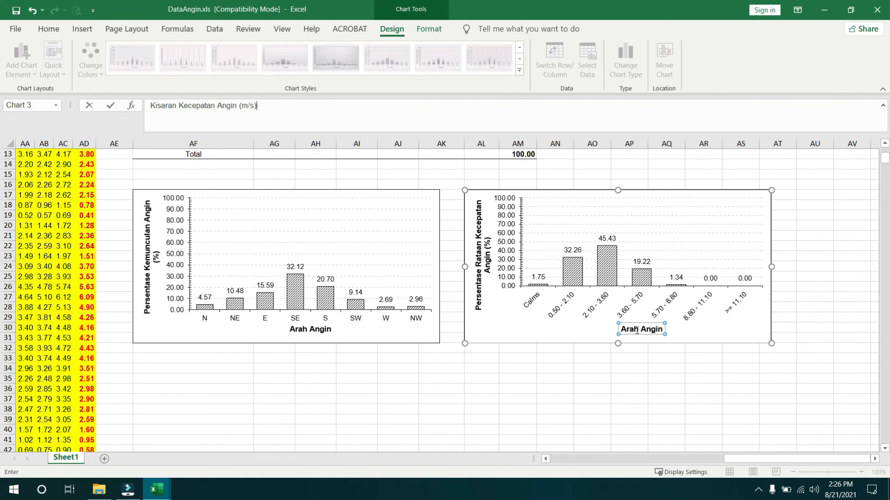
key(Return)
- Set the major unit of the wind speed chart's vertical axis to 20 and close the formatting pane
click(506, 269)
right_click(506, 269)
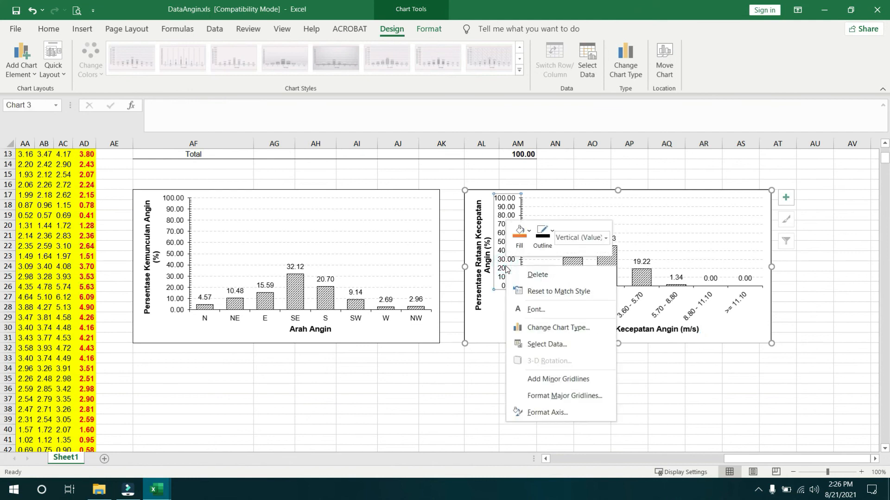
click(542, 412)
click(795, 292)
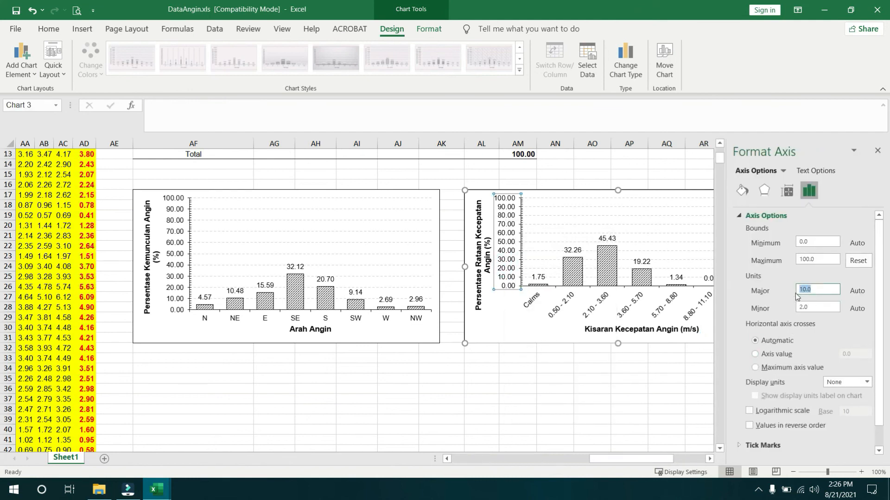
text(20)
key(Return)
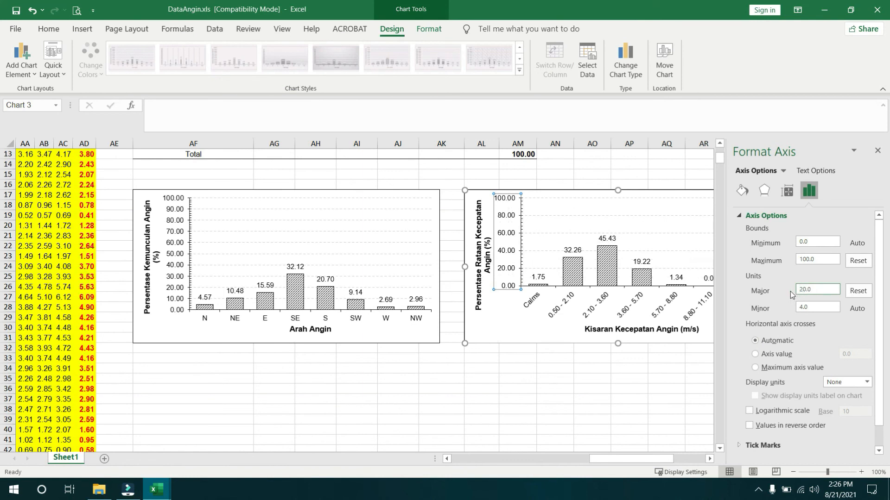
click(640, 404)
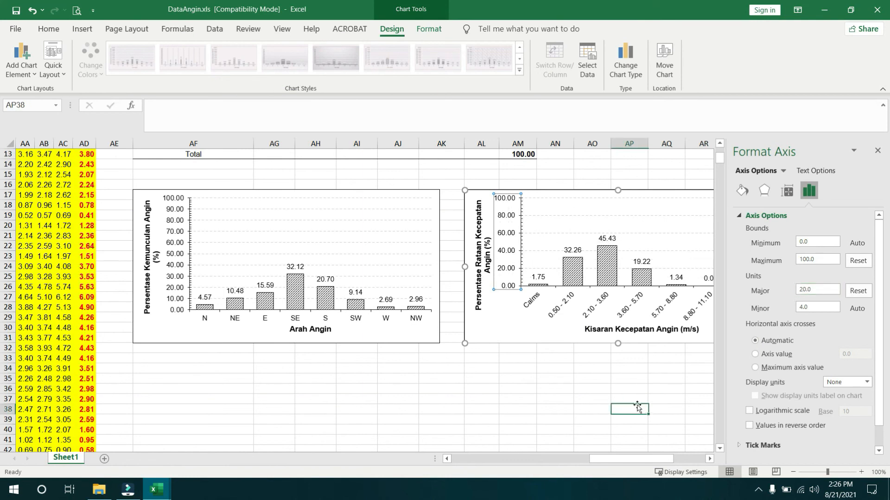
click(507, 399)
click(481, 389)
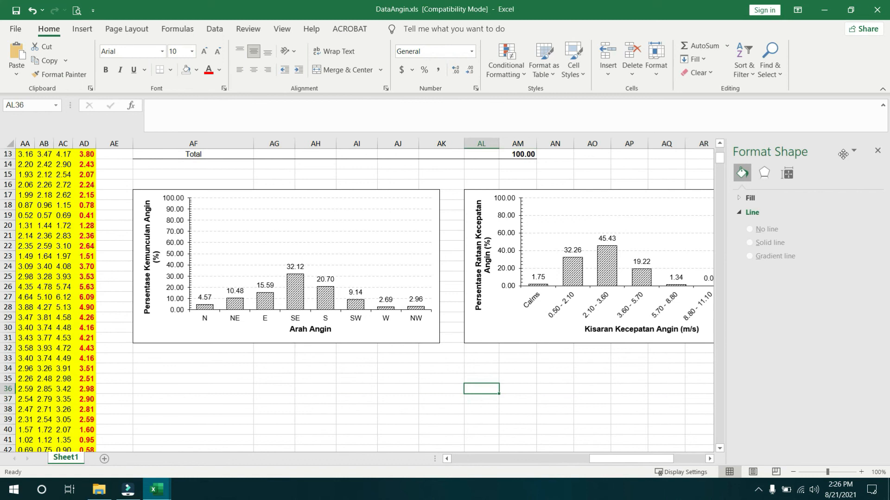
click(877, 150)
scroll(727, 264, up, 3)
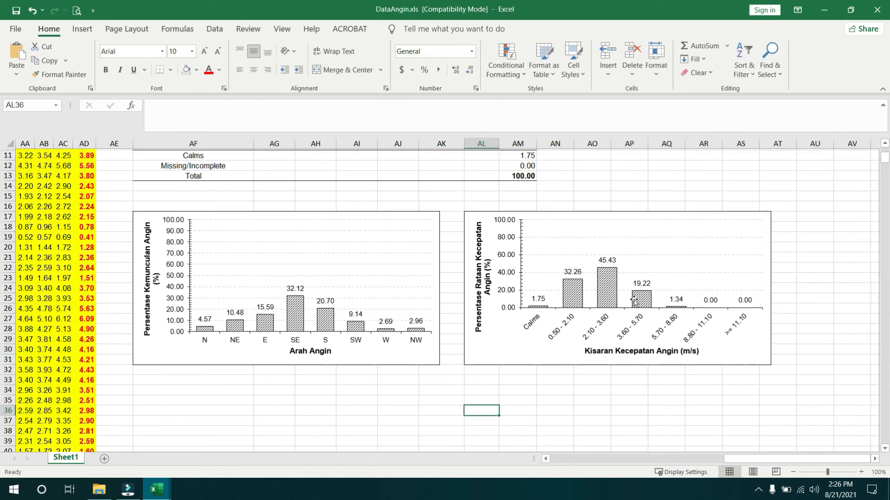
scroll(628, 310, down, 2)
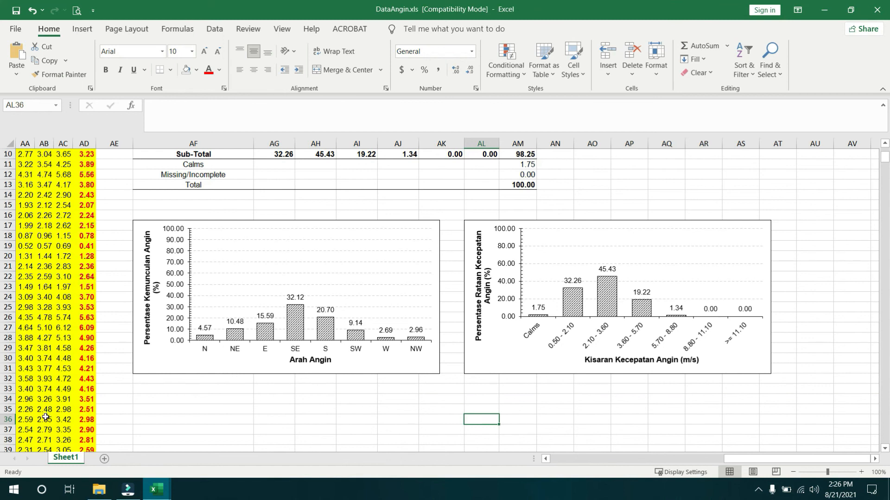
- Save the DataAngin.xls workbook with the finished frequency table and both wind charts
scroll(259, 327, up, 3)
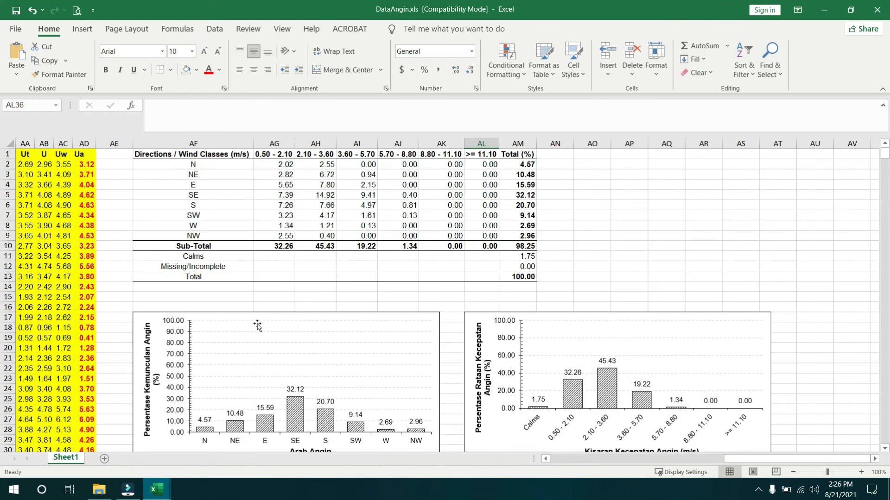
click(16, 11)
click(686, 283)
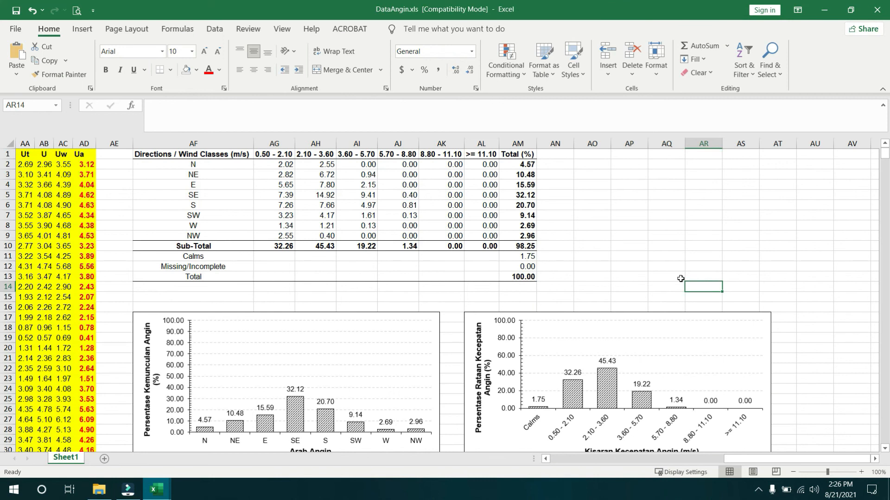
- Review the wind frequency table and compare the wind direction chart with the wind speed class chart beside it
drag(350, 204, 366, 431)
click(653, 237)
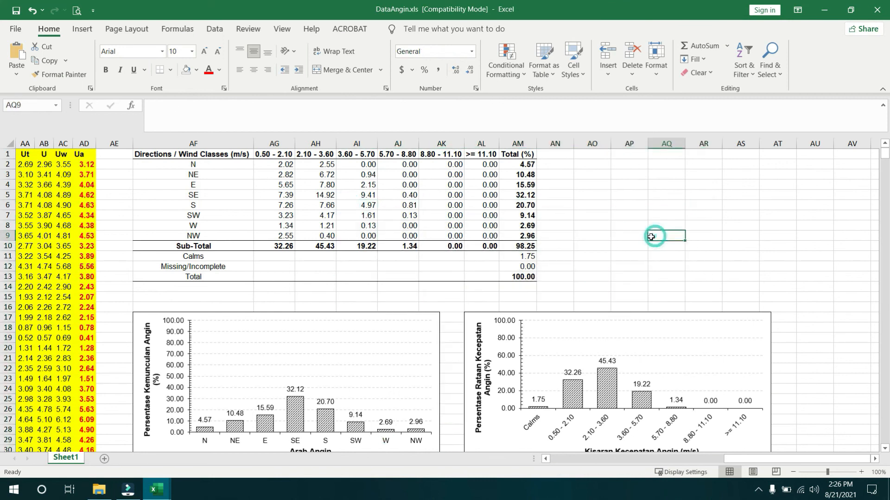
scroll(651, 236, down, 5)
scroll(674, 384, up, 5)
scroll(477, 306, down, 3)
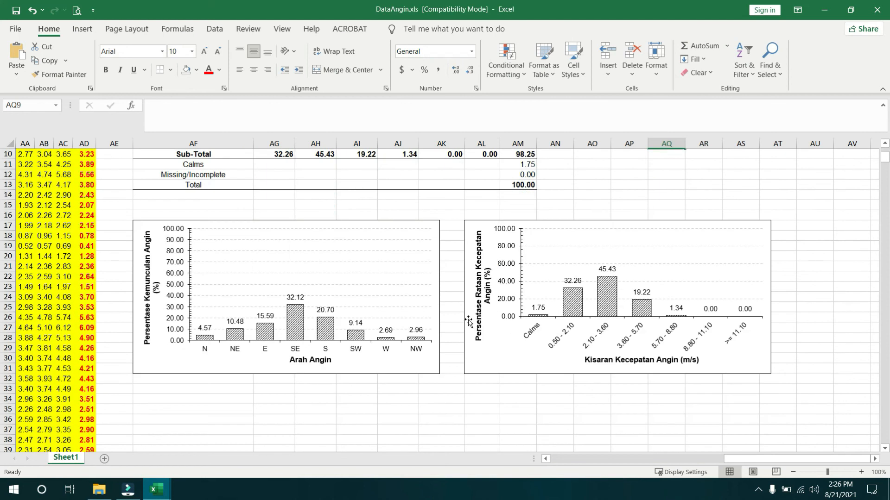
drag(131, 205, 309, 379)
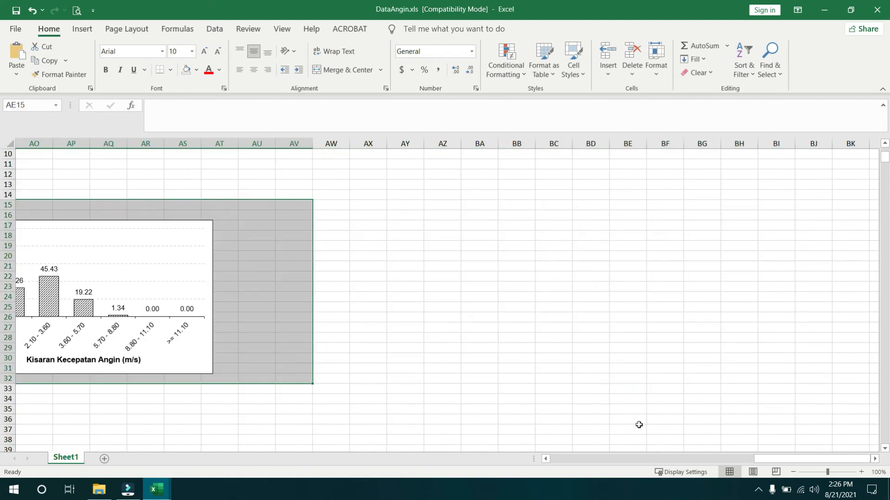
click(721, 459)
drag(721, 459, 762, 457)
scroll(648, 390, up, 3)
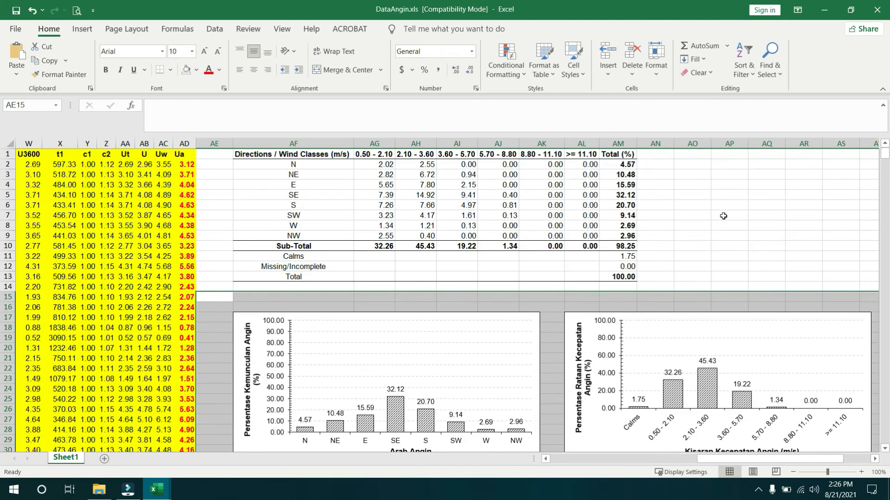
click(723, 214)
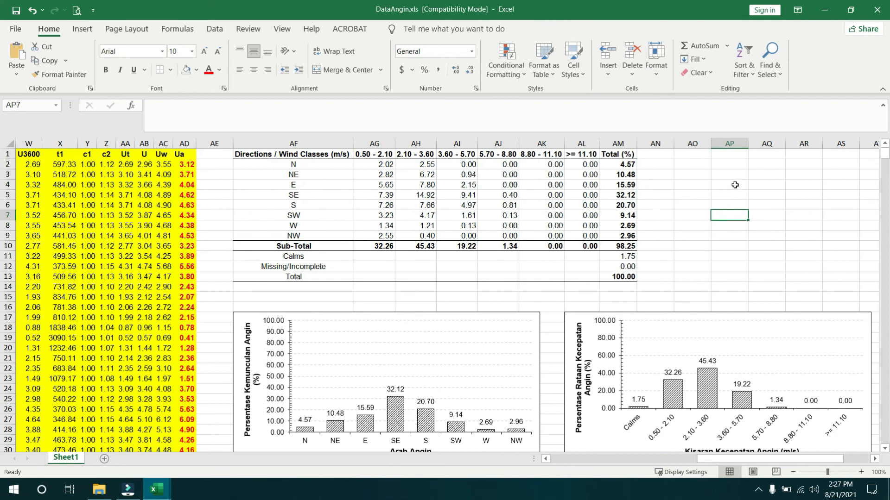
- Minimize the DataAngin.xls and Freq_Angin.csv workbooks to reach the desktop
click(824, 9)
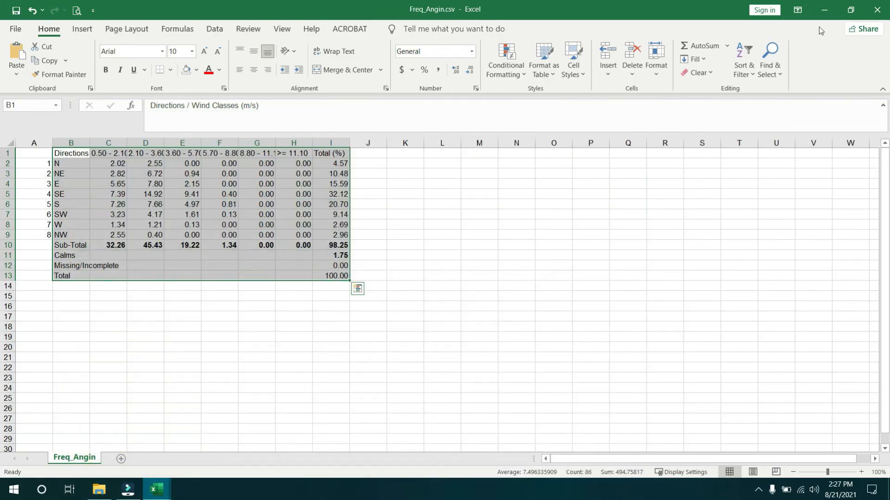
click(825, 10)
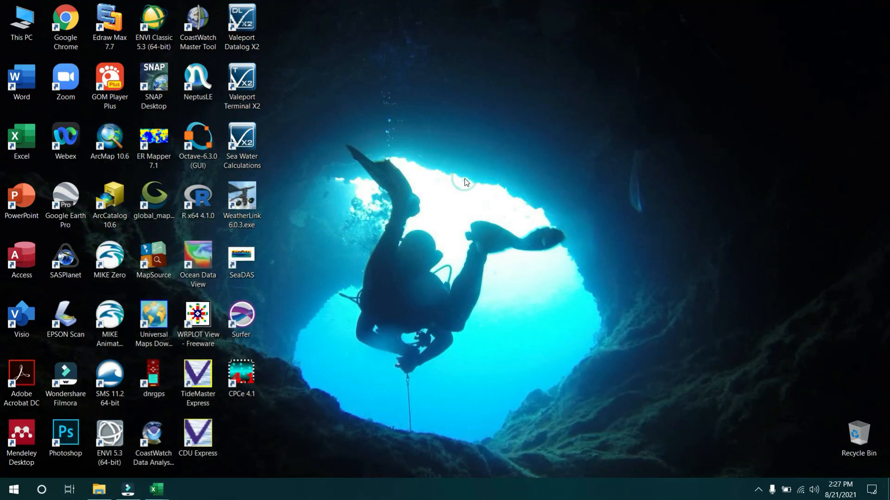